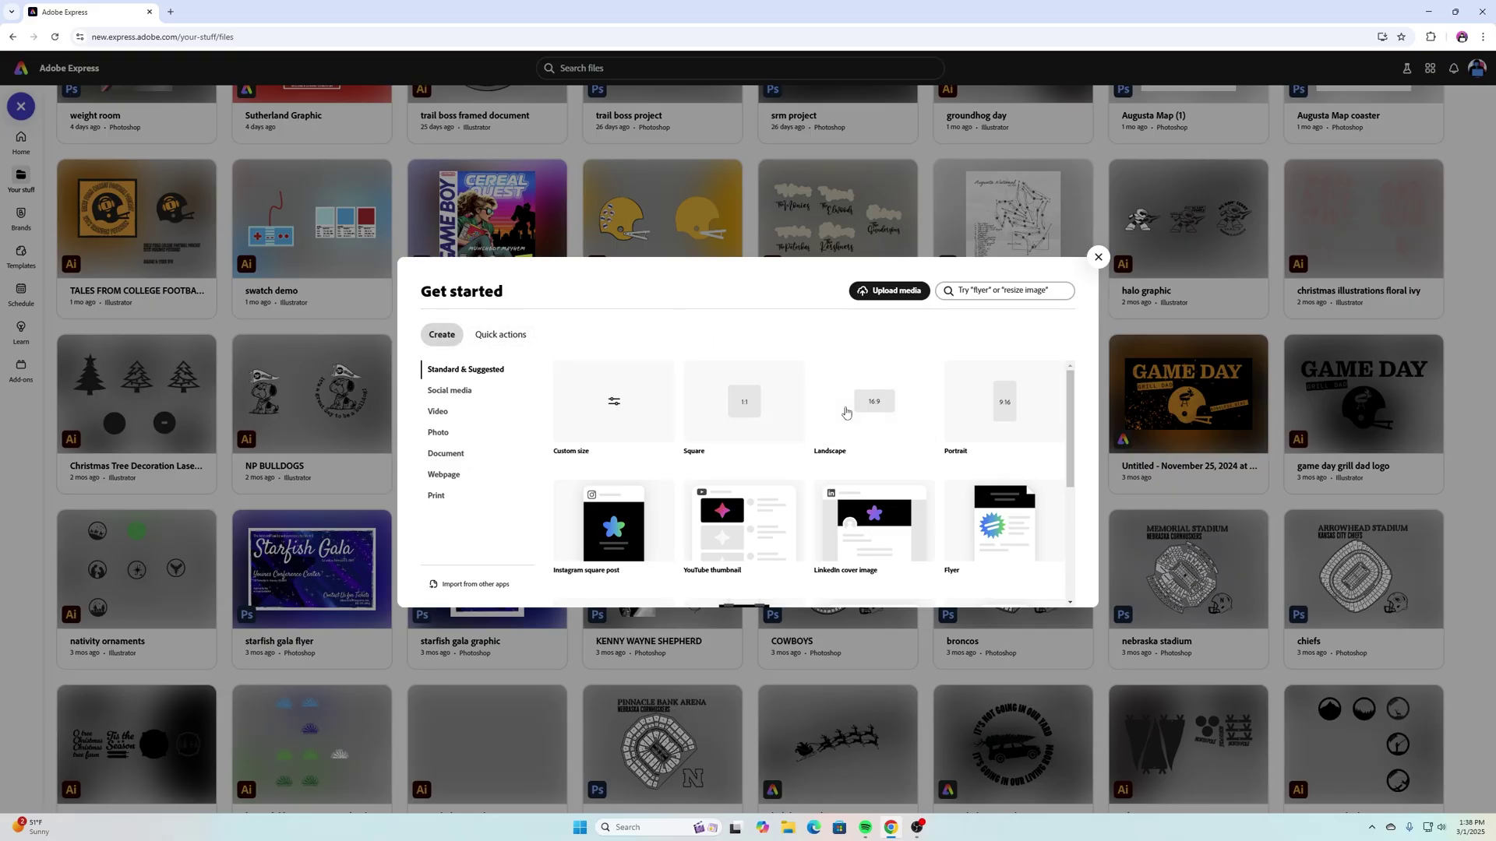
# Step: Start a blank landscape design and list all 'liberty bell' design assets in Elements
pyautogui.click(871, 411)
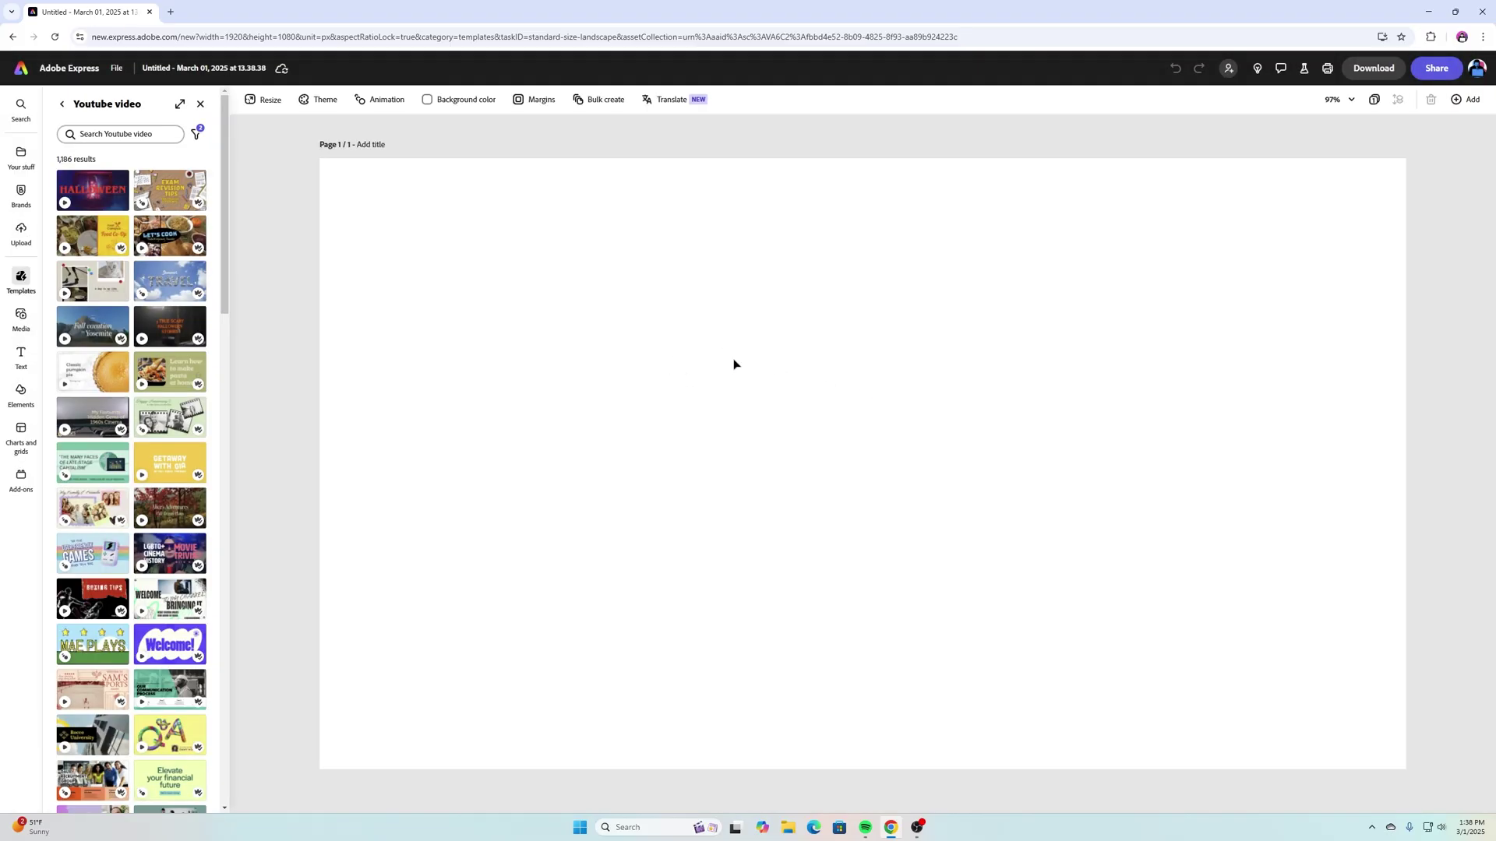
pyautogui.click(23, 391)
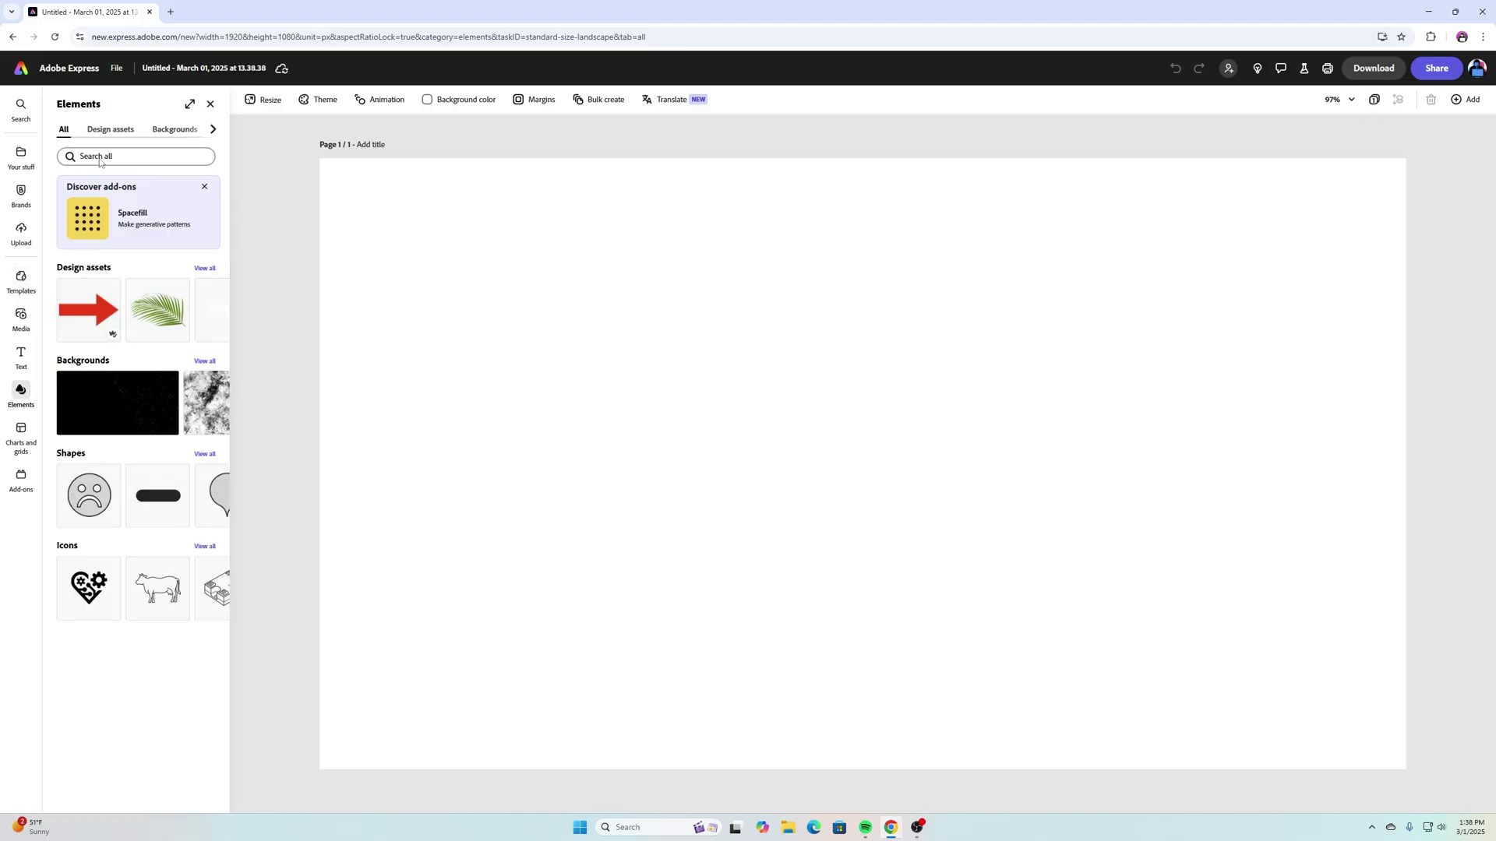
pyautogui.click(100, 157)
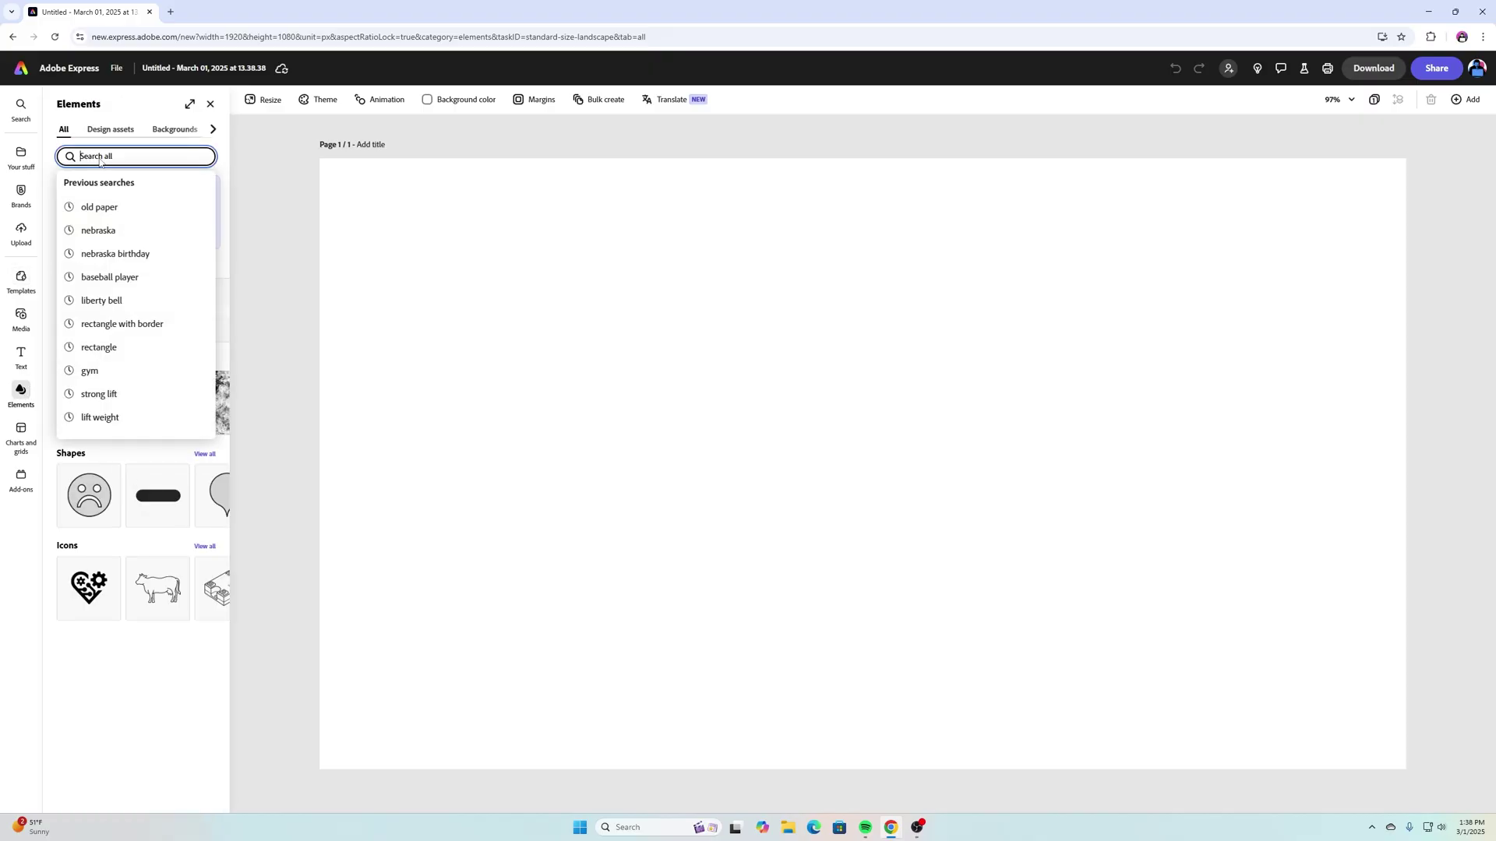
pyautogui.write('liberty bell')
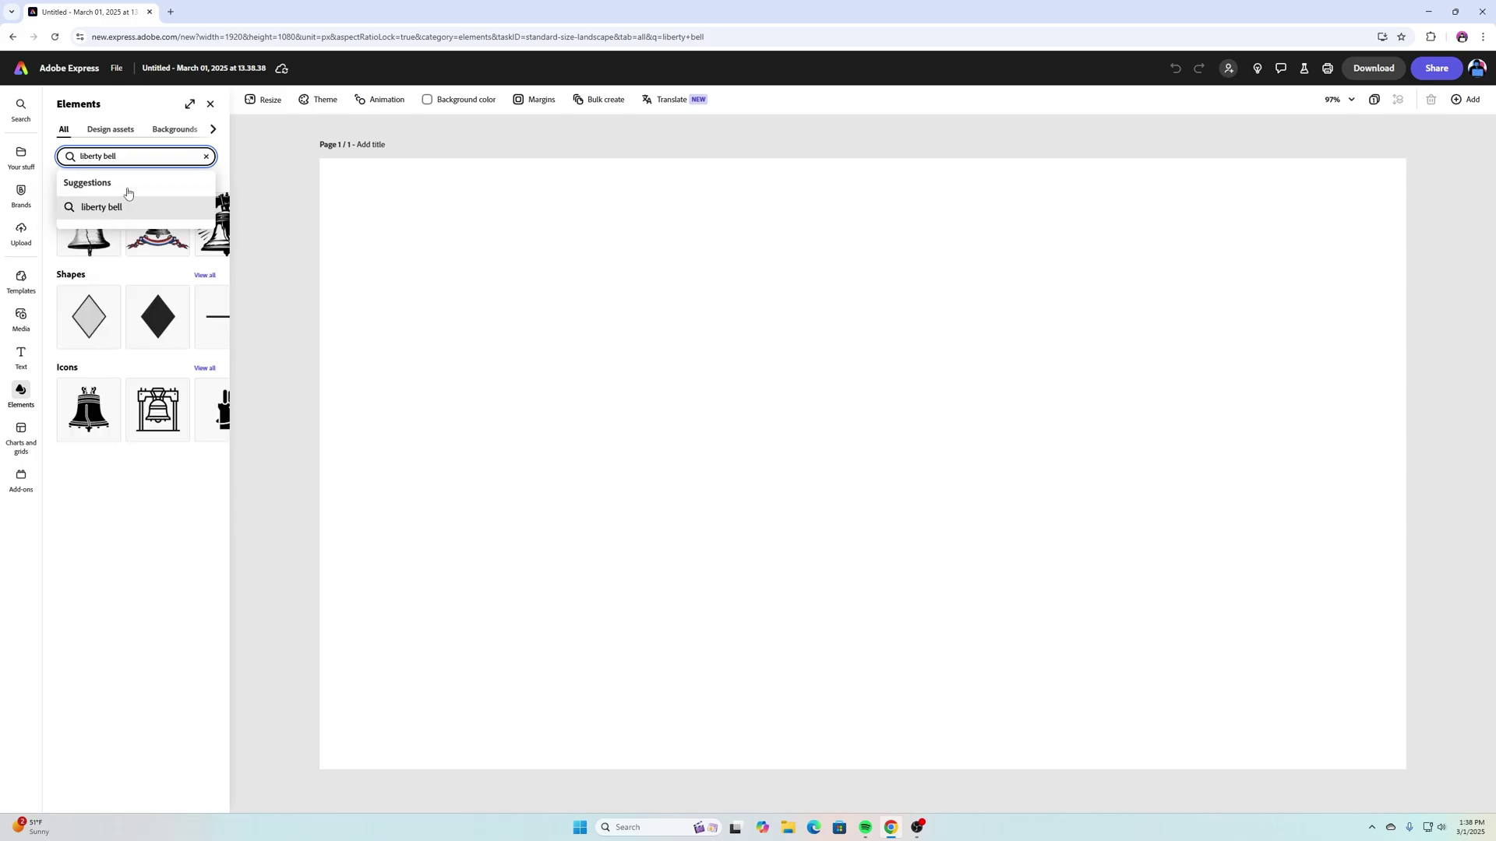
pyautogui.click(131, 530)
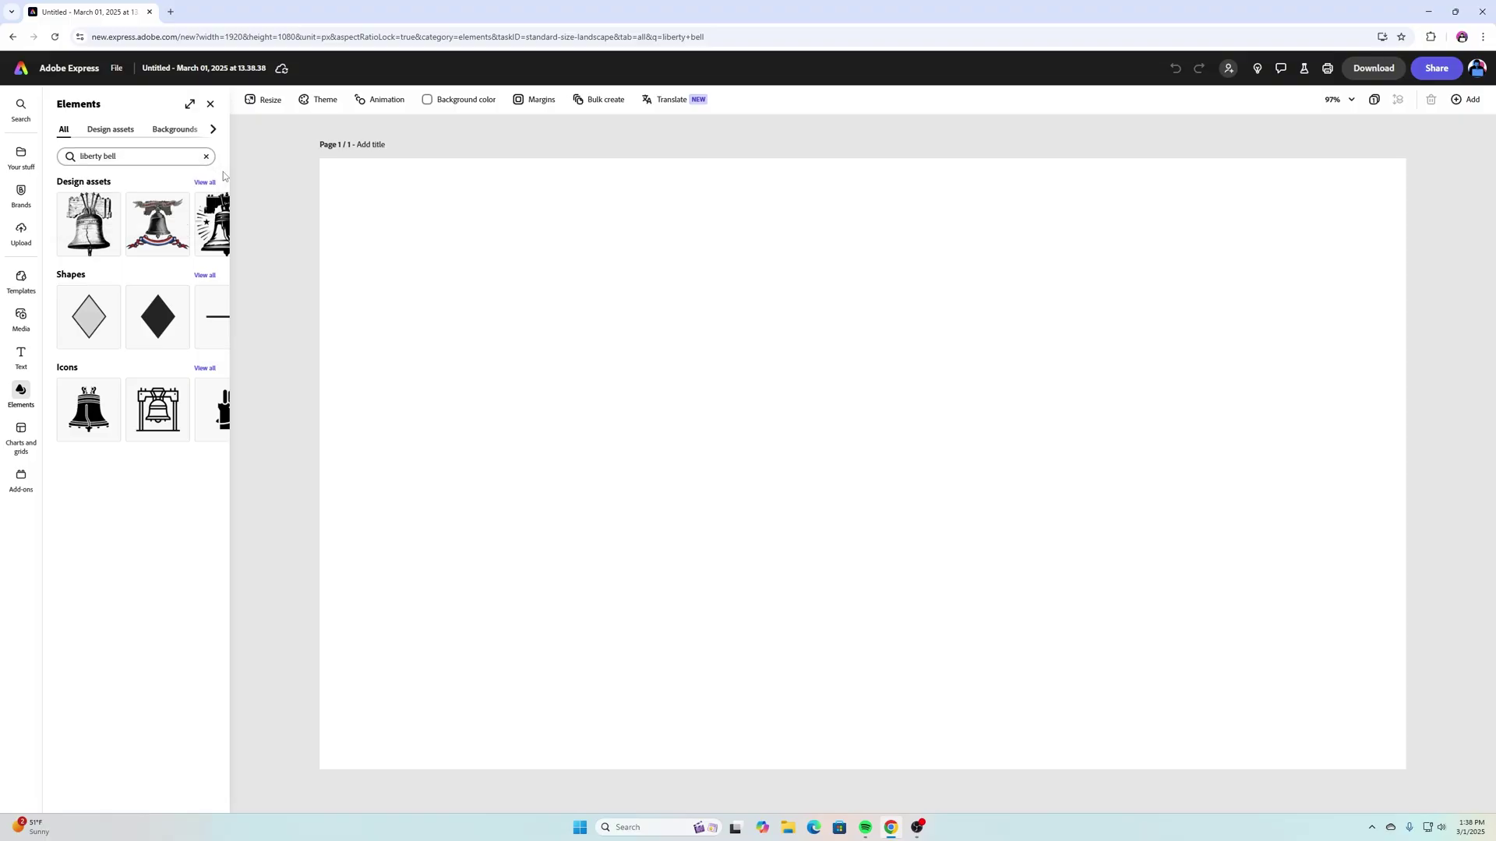
pyautogui.click(206, 179)
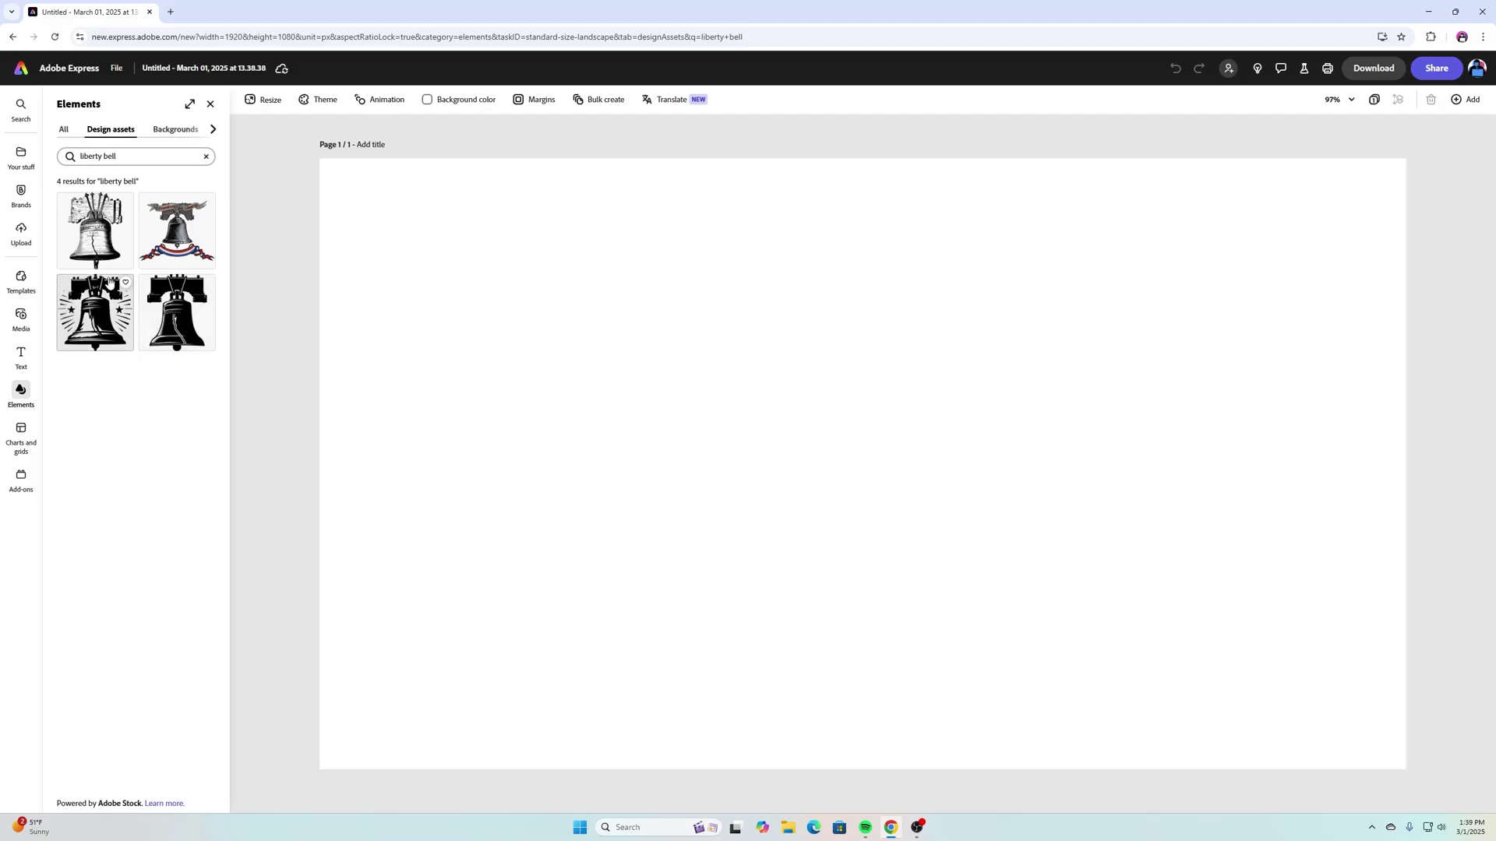
# Step: Add the starred liberty bell graphic to the page, enlarge it and shift it left
pyautogui.click(99, 320)
pyautogui.click(870, 442)
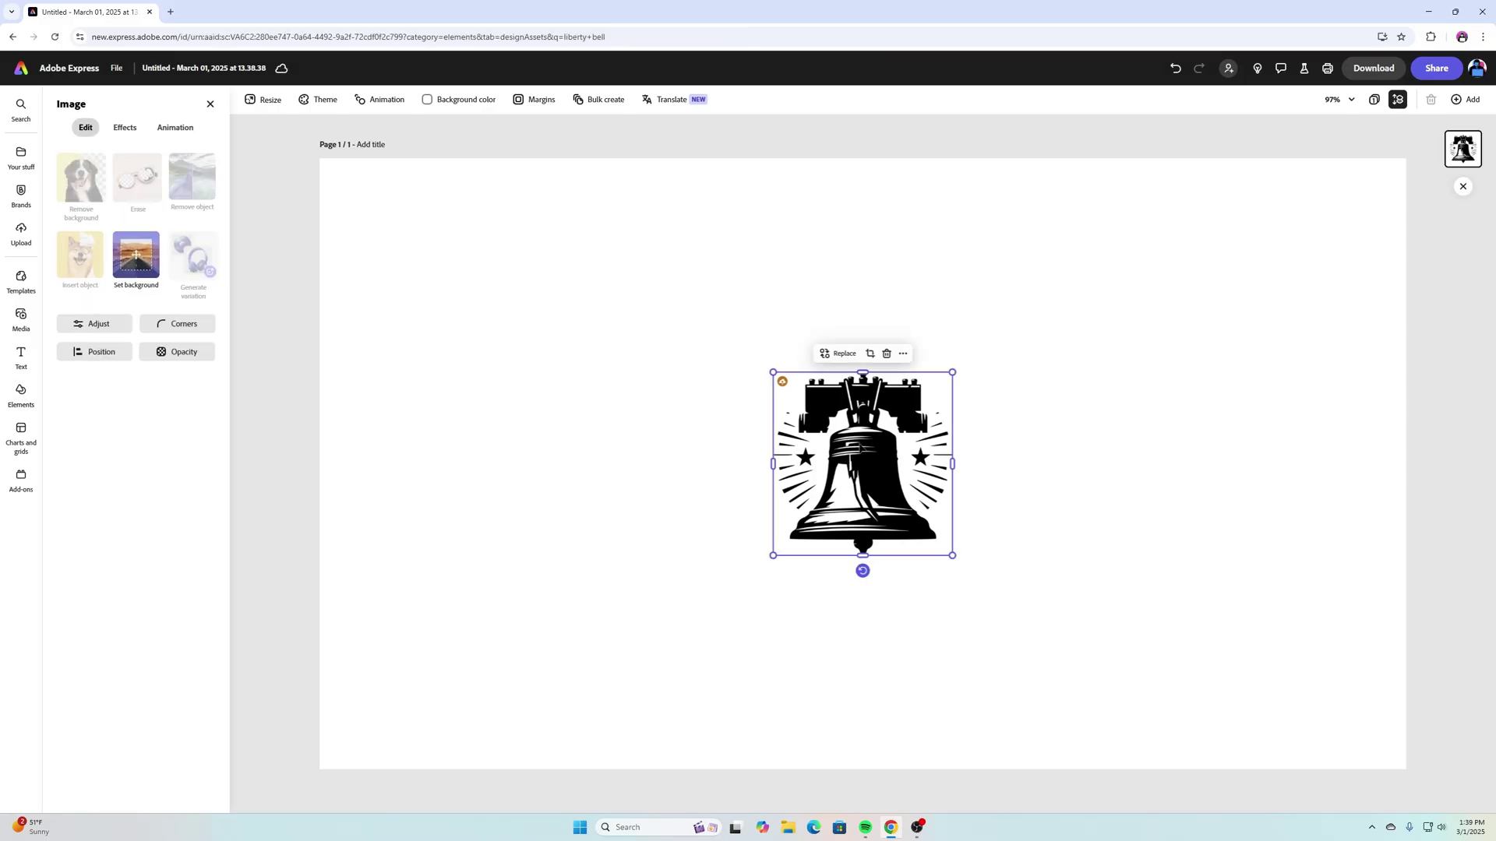
pyautogui.moveTo(953, 373); pyautogui.dragTo(1031, 313)
pyautogui.moveTo(914, 416); pyautogui.dragTo(876, 414)
# Step: Tilt the bell graphic slightly off vertical and nudge it down to centre it
pyautogui.moveTo(863, 574); pyautogui.dragTo(883, 573)
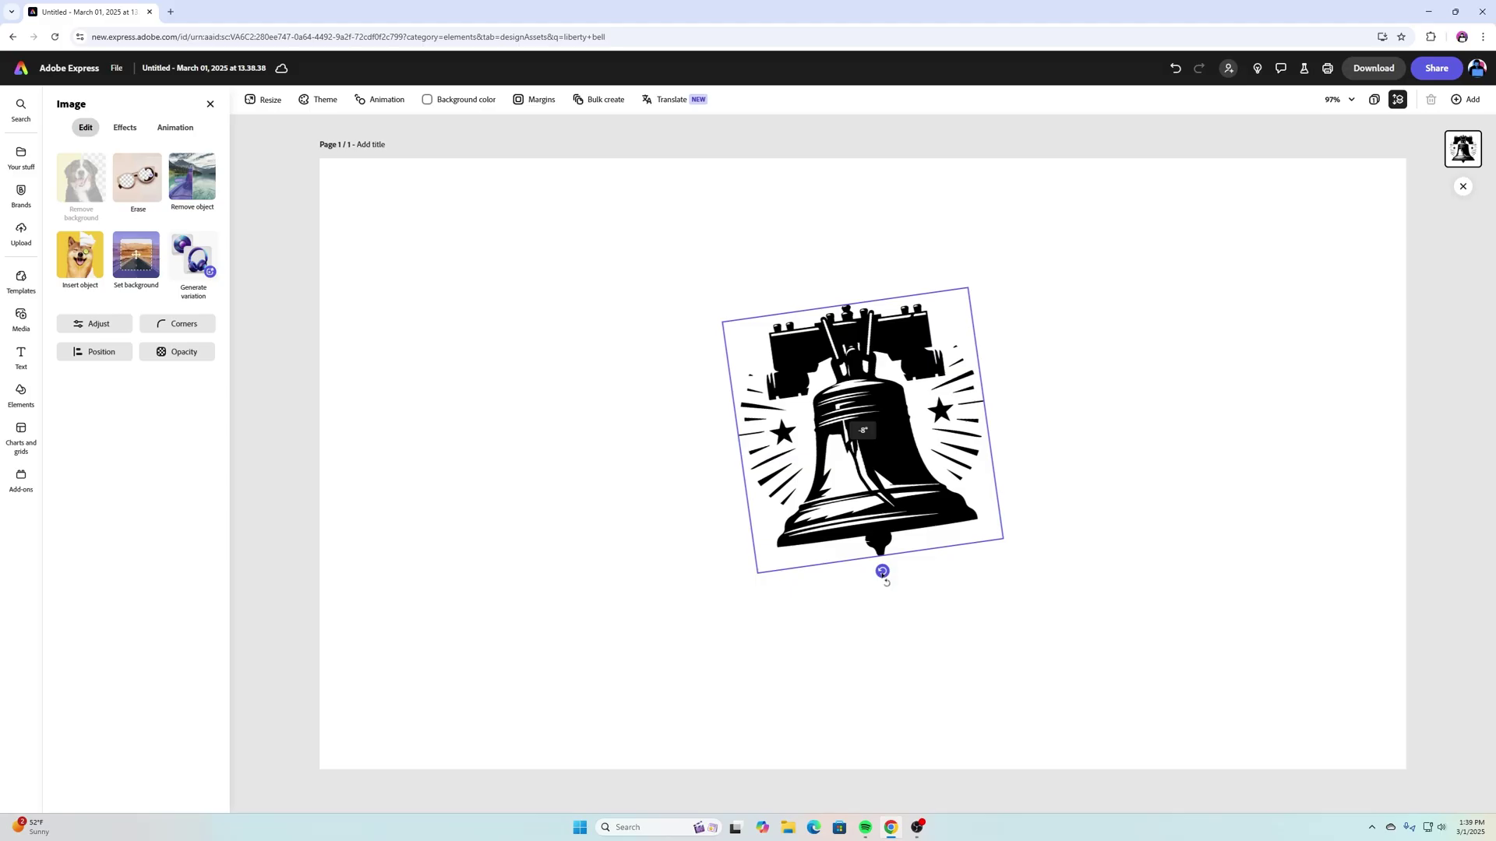
pyautogui.moveTo(882, 572); pyautogui.dragTo(883, 573)
pyautogui.click(1010, 433)
pyautogui.click(839, 417)
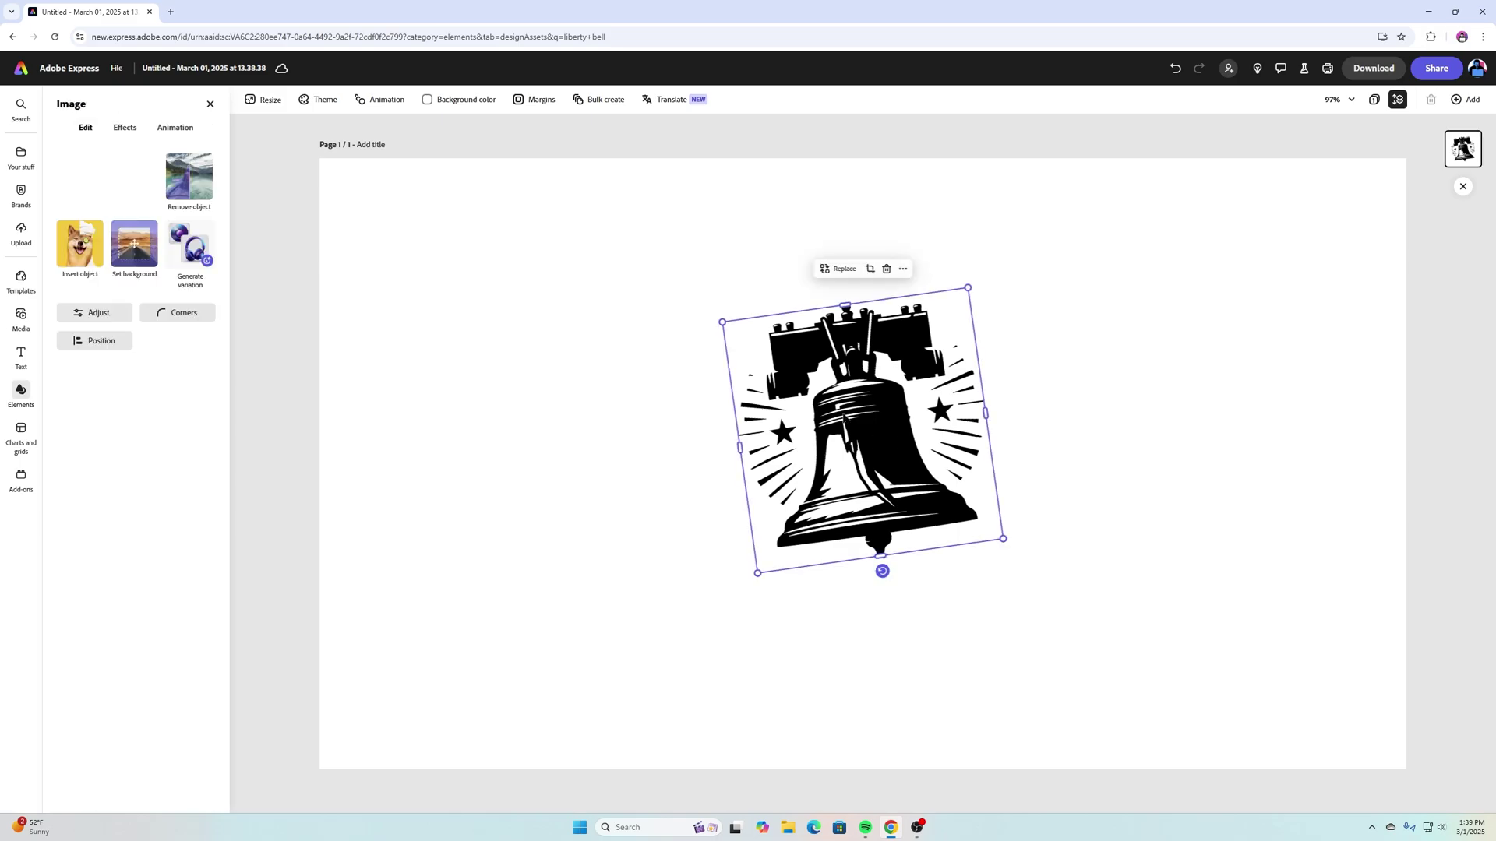
pyautogui.moveTo(839, 416); pyautogui.dragTo(839, 429)
pyautogui.click(1121, 445)
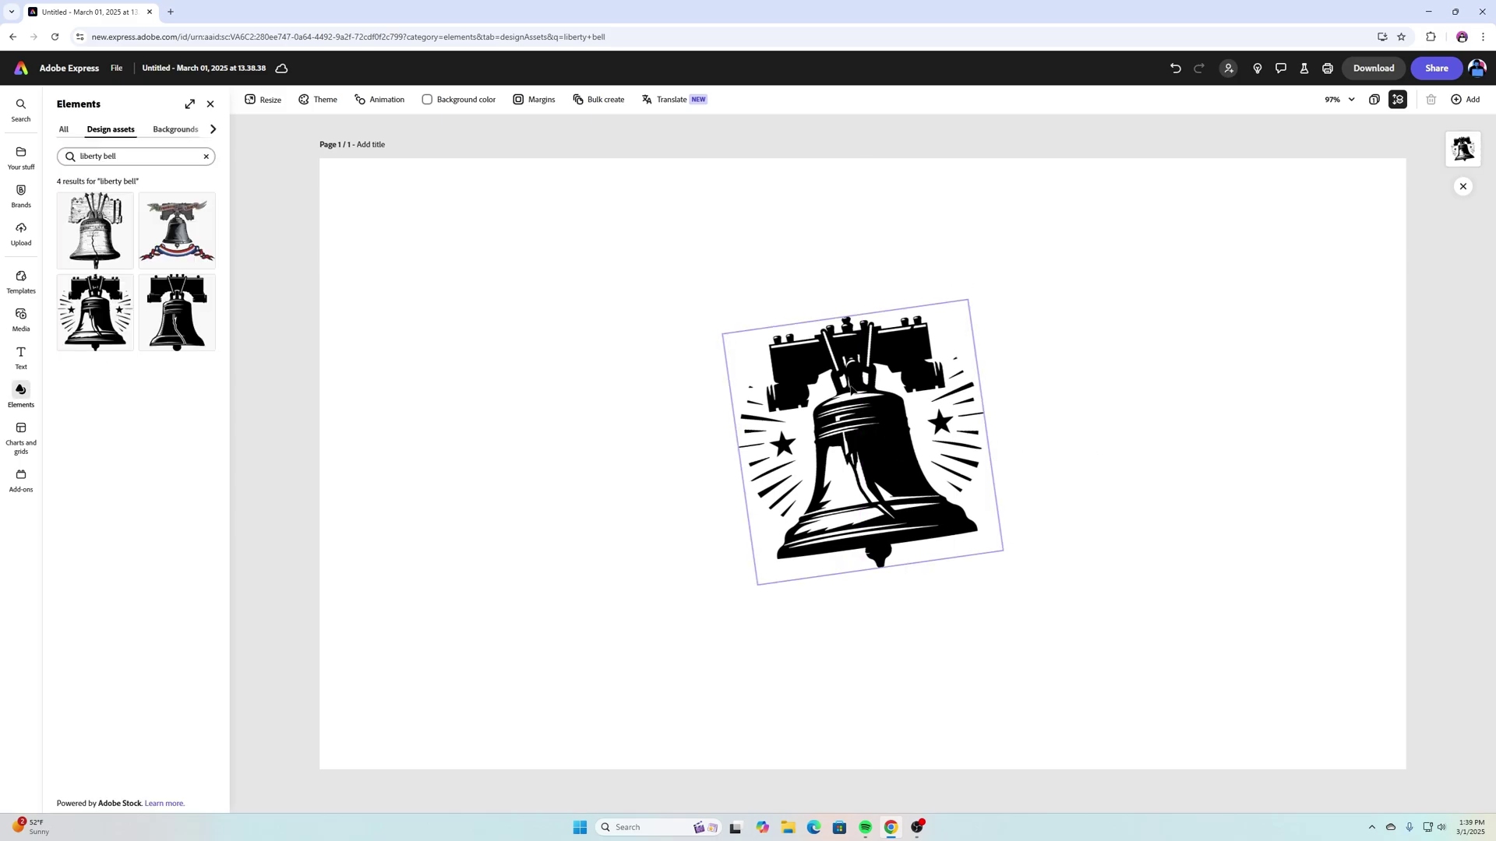
# Step: Add a 'RING THE BELL' text box below the bell and select all its text
pyautogui.click(21, 356)
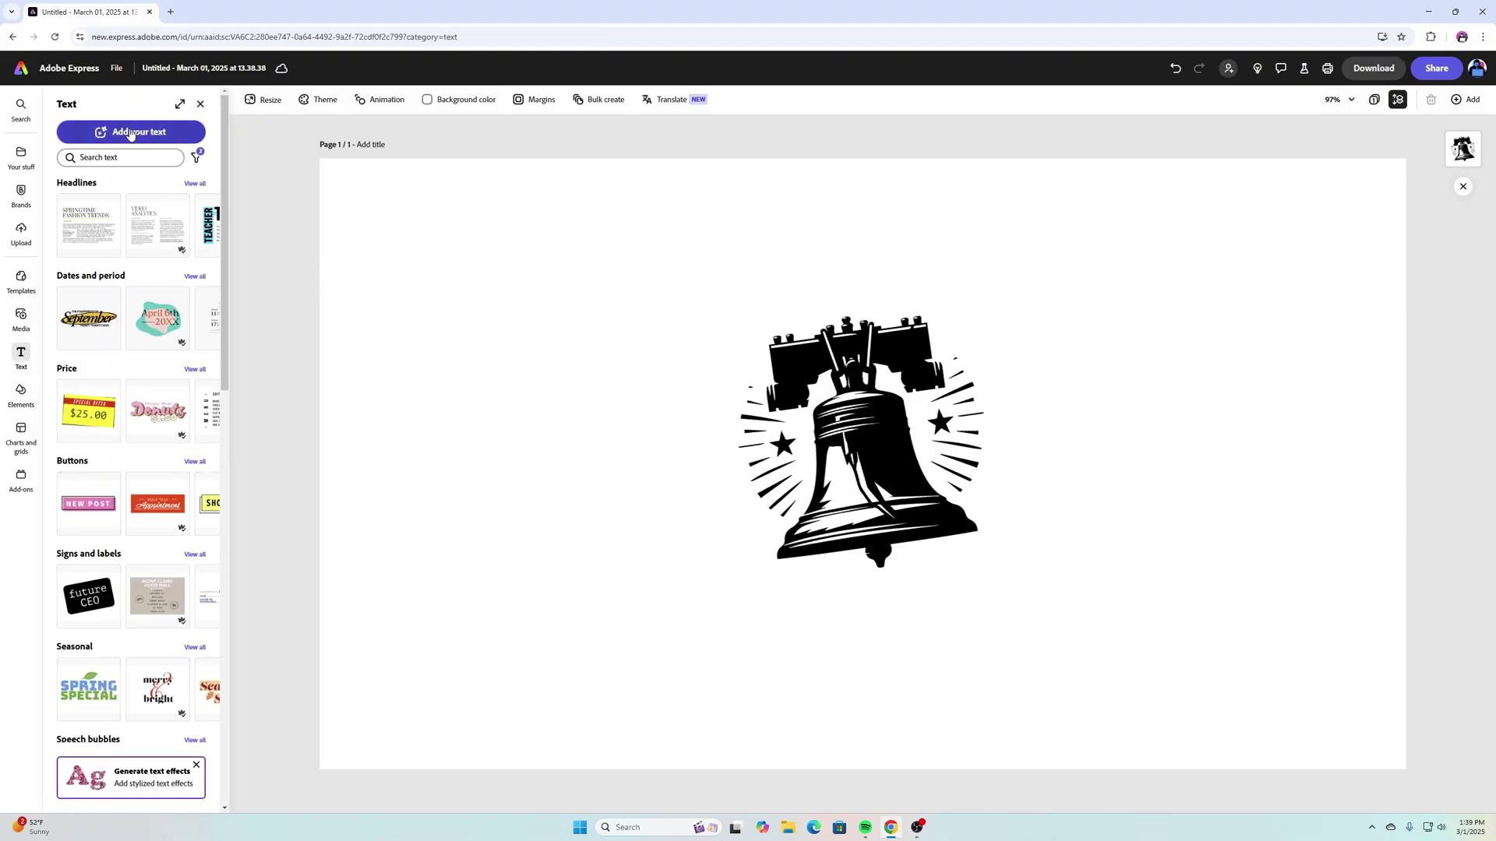
pyautogui.click(93, 133)
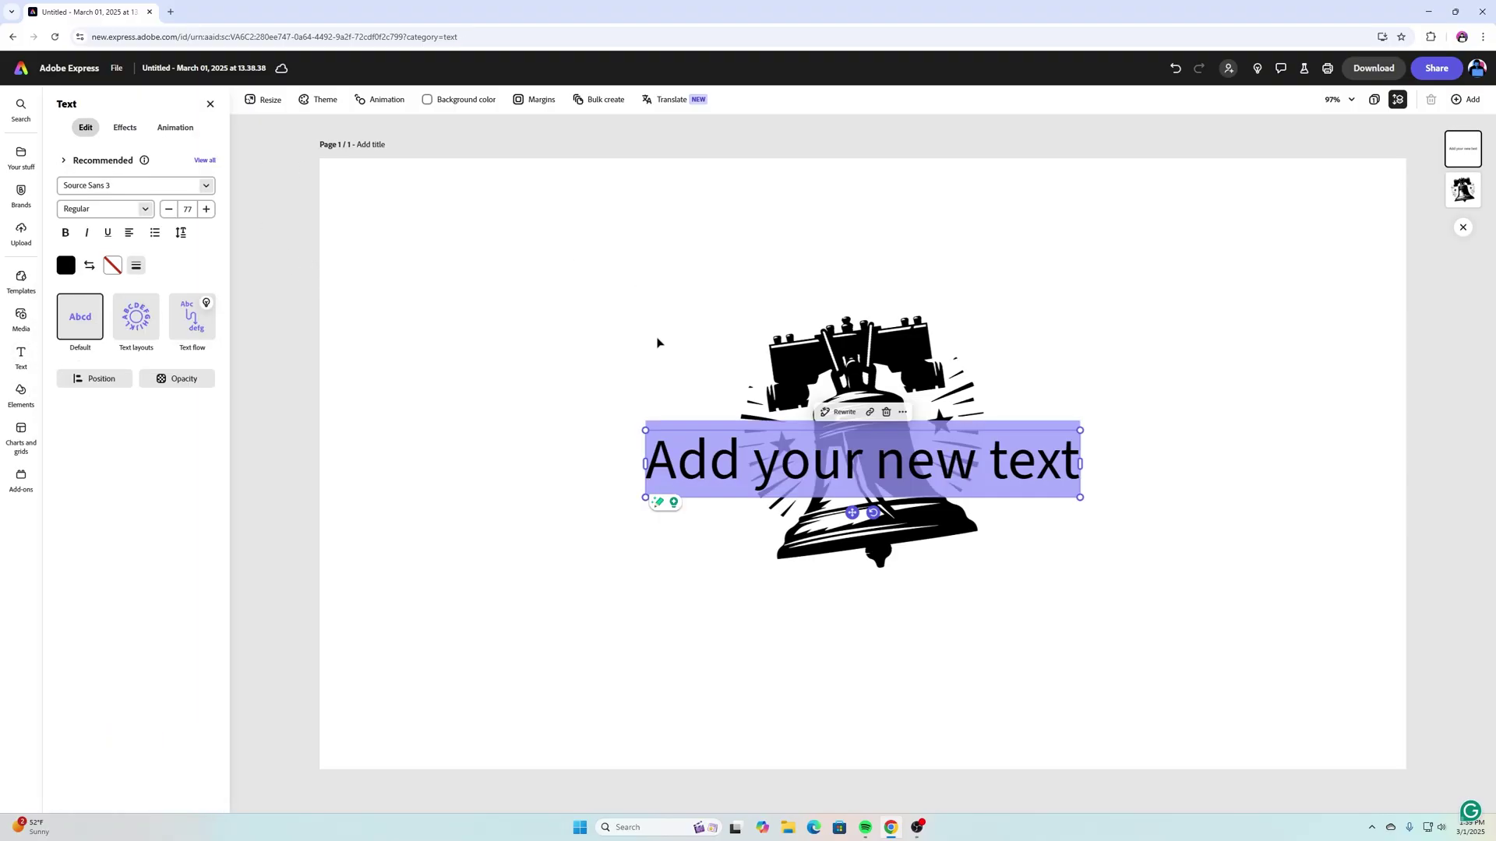
pyautogui.write('r')
pyautogui.press('BackSpace')
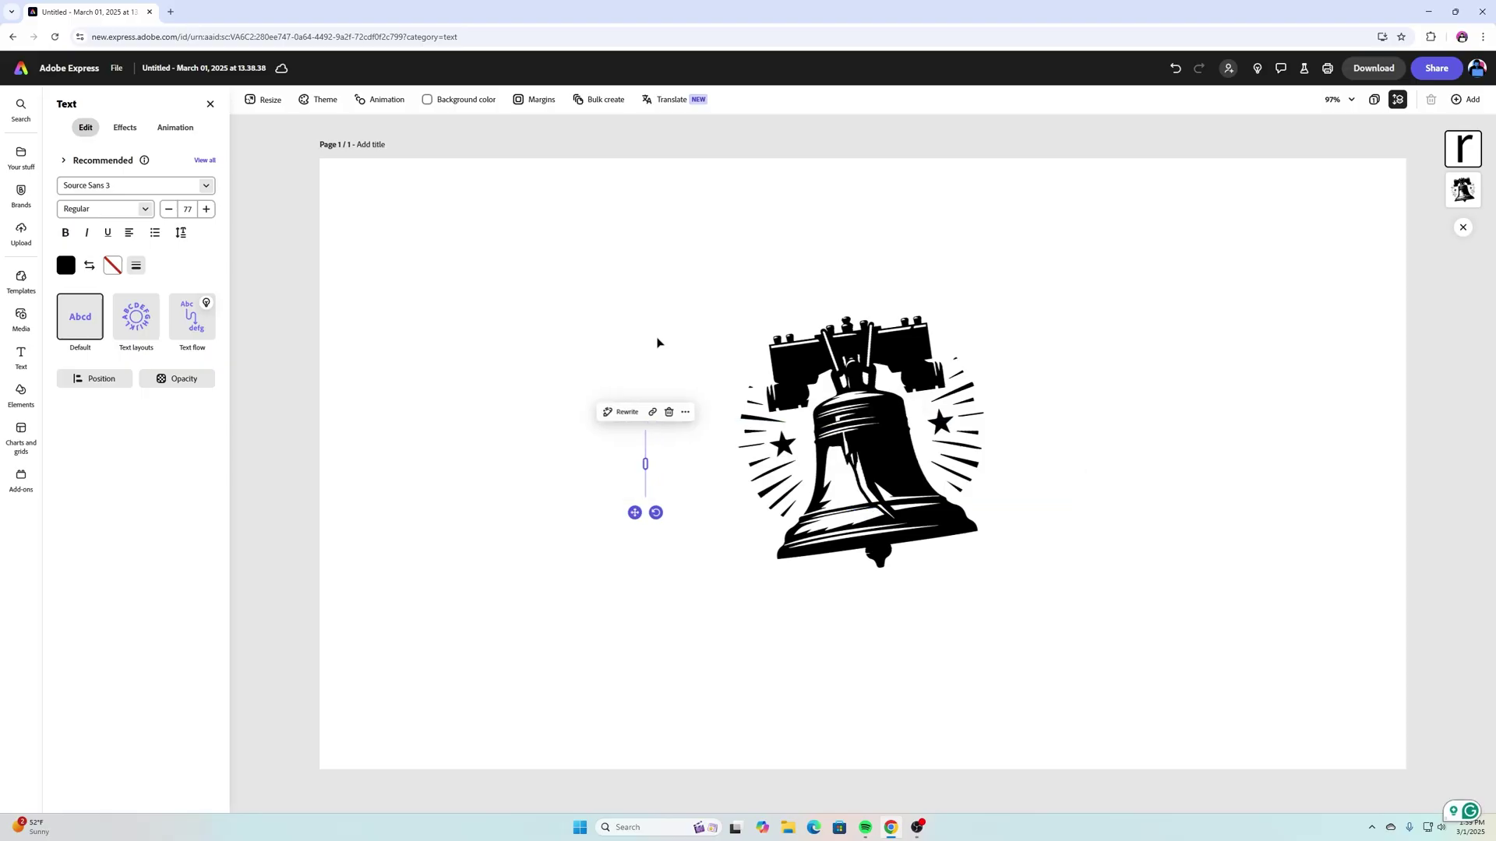
pyautogui.write('RING')
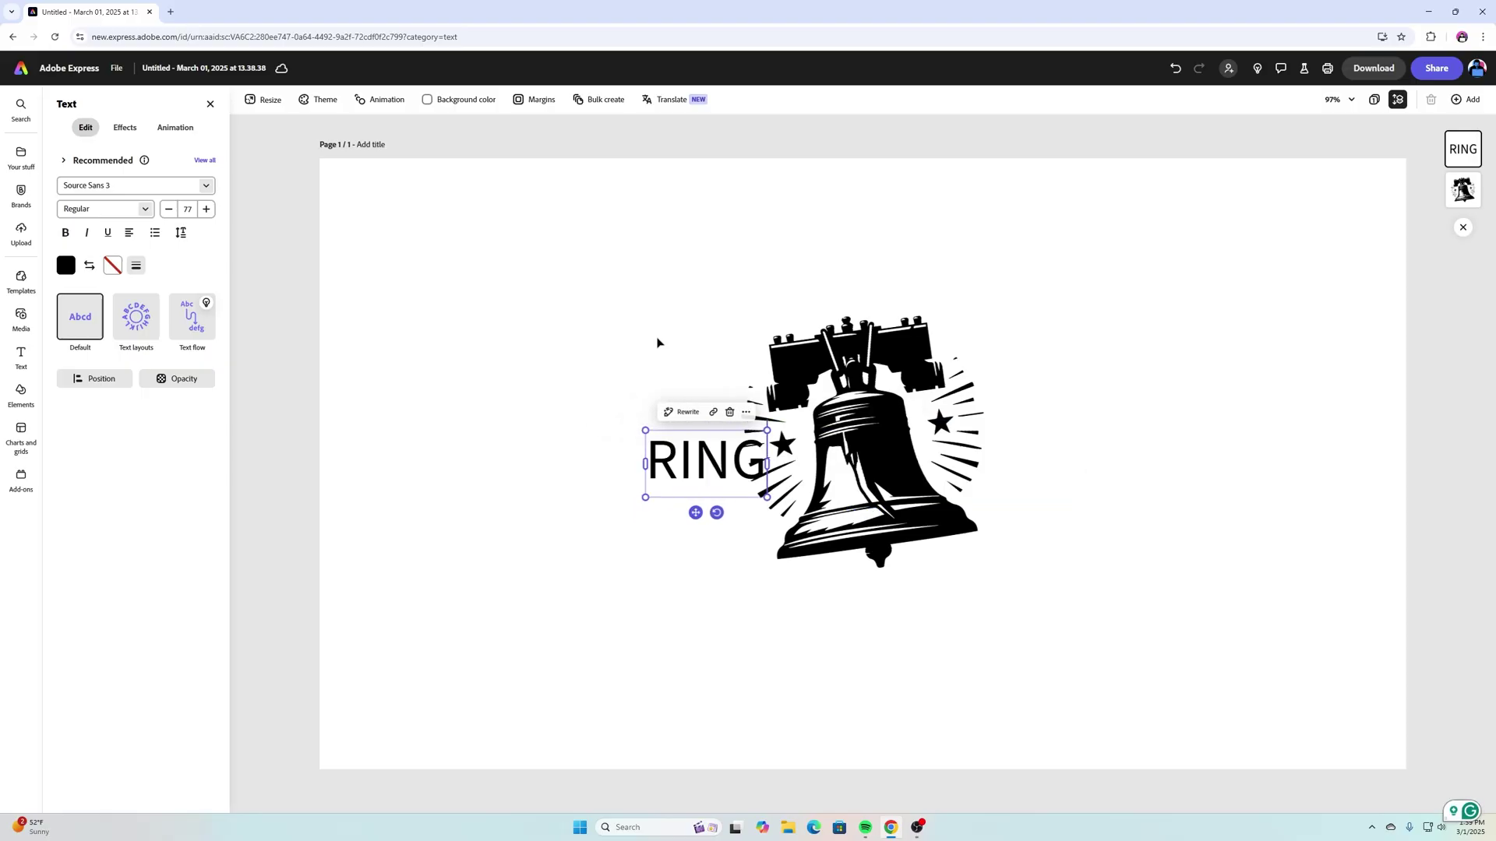
pyautogui.write(' THE BELL')
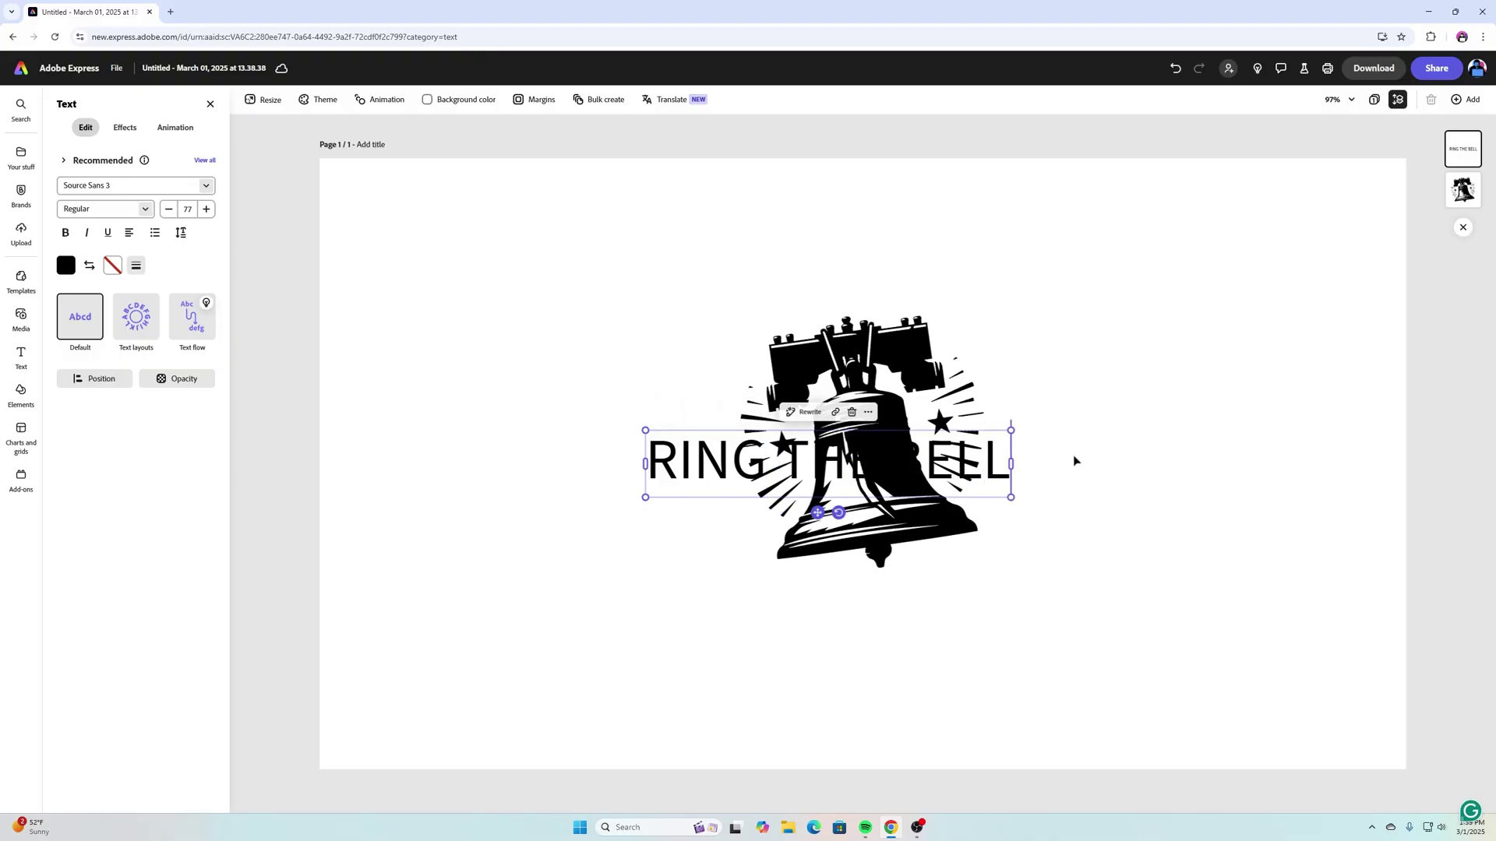
pyautogui.moveTo(987, 466); pyautogui.dragTo(613, 599)
pyautogui.doubleClick(951, 594)
pyautogui.click(980, 599)
# Step: Change the RING THE BELL font to bold italic CCSmashInline
pyautogui.click(206, 187)
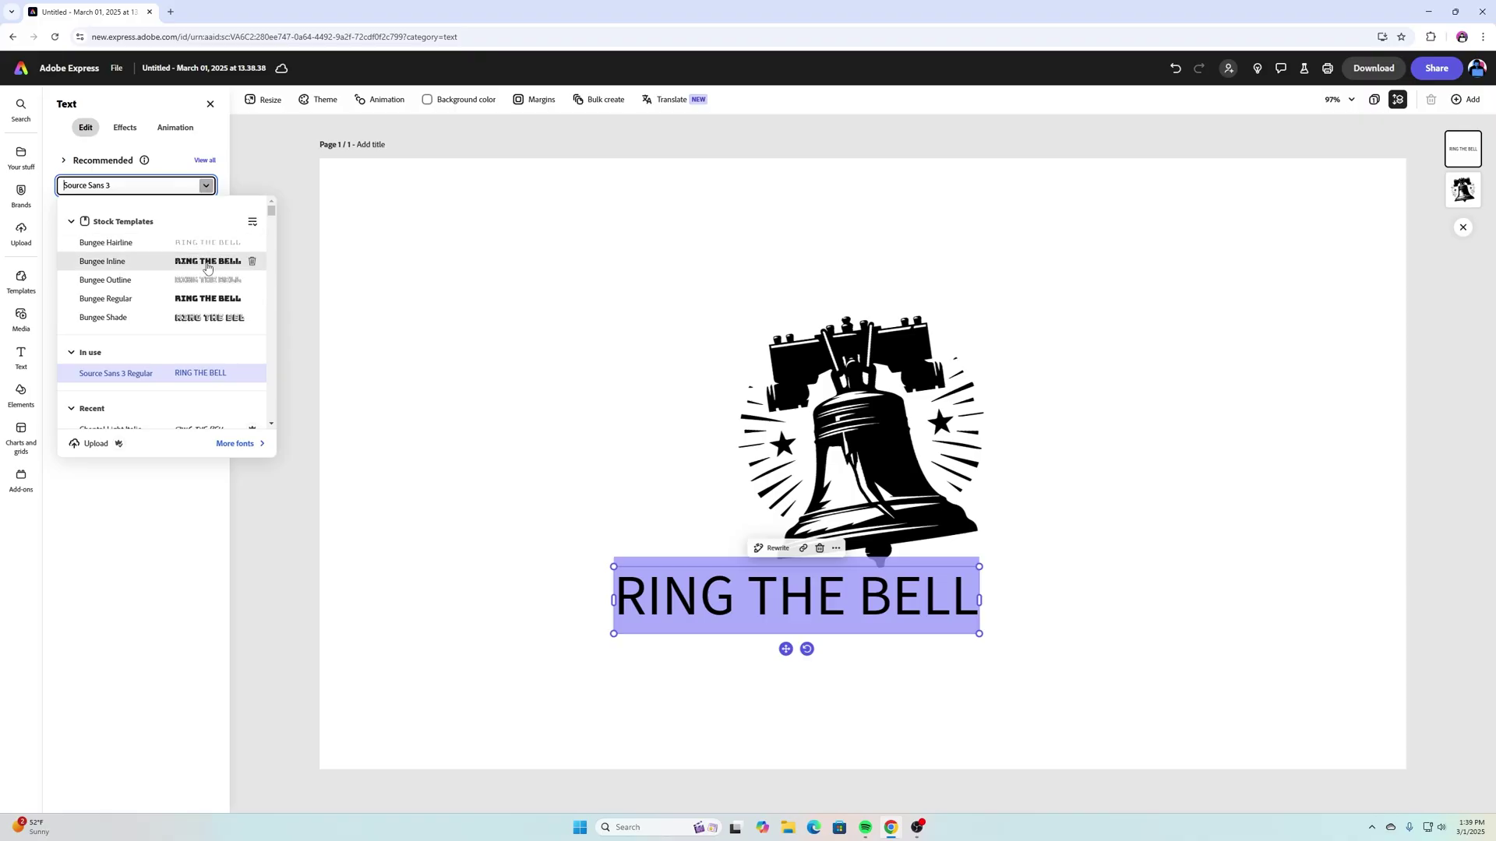
pyautogui.scroll(-5, 209, 268)
pyautogui.scroll(-5, 209, 272)
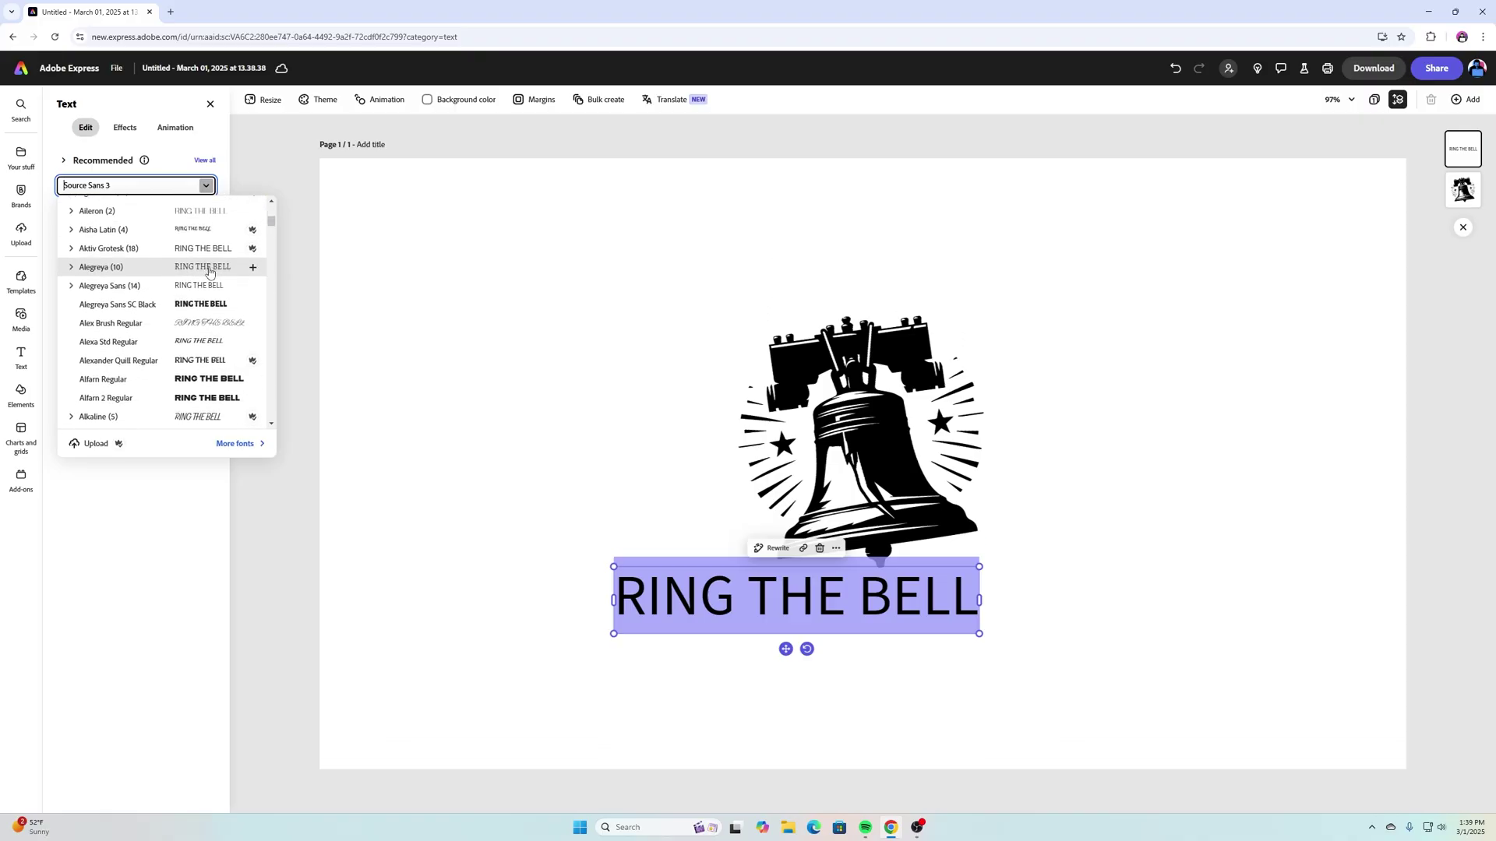
pyautogui.scroll(-5, 209, 271)
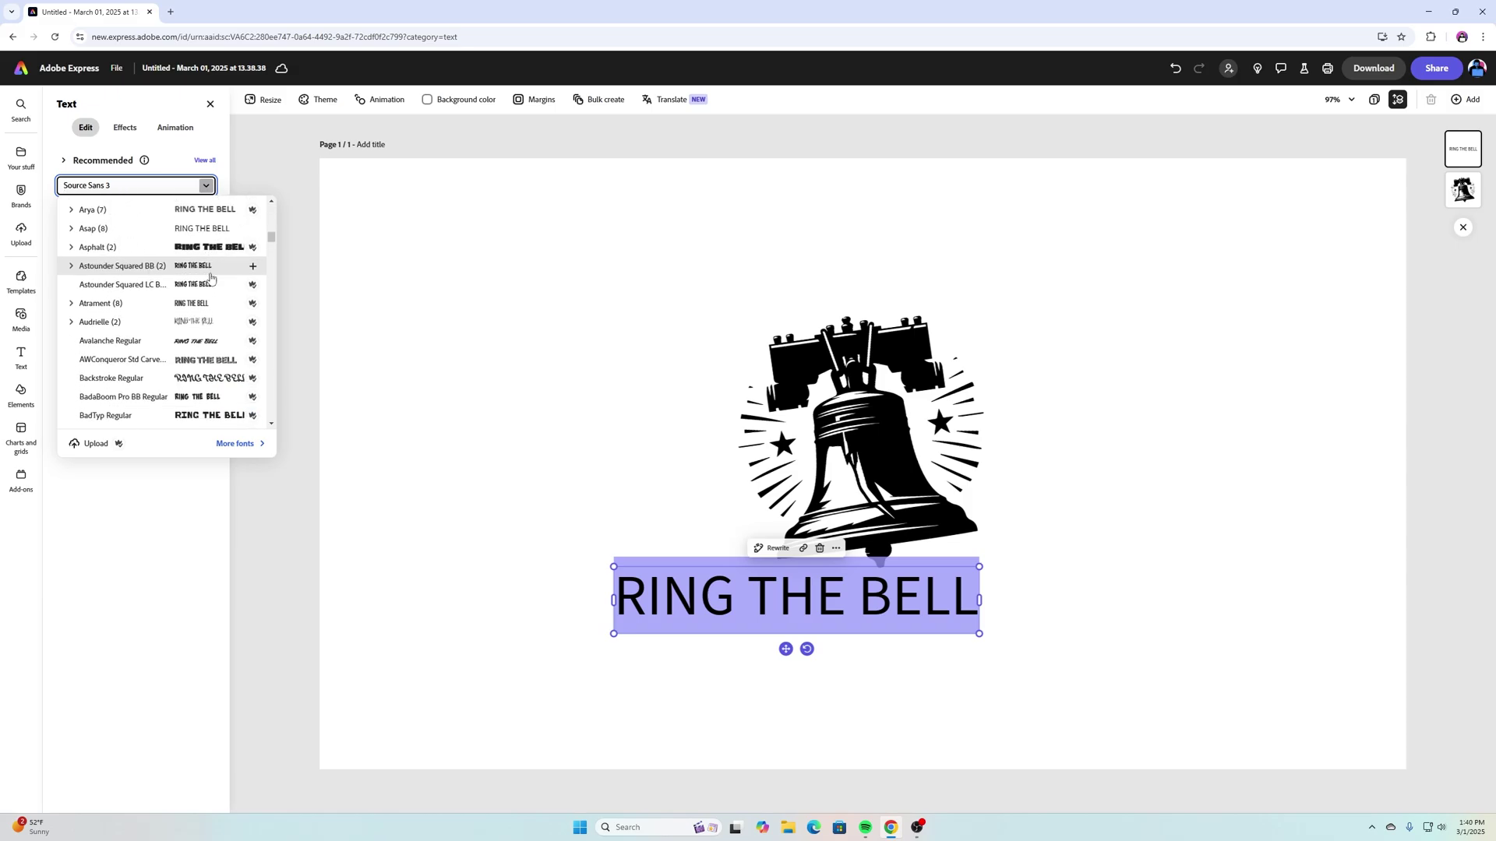
pyautogui.scroll(-10, 209, 272)
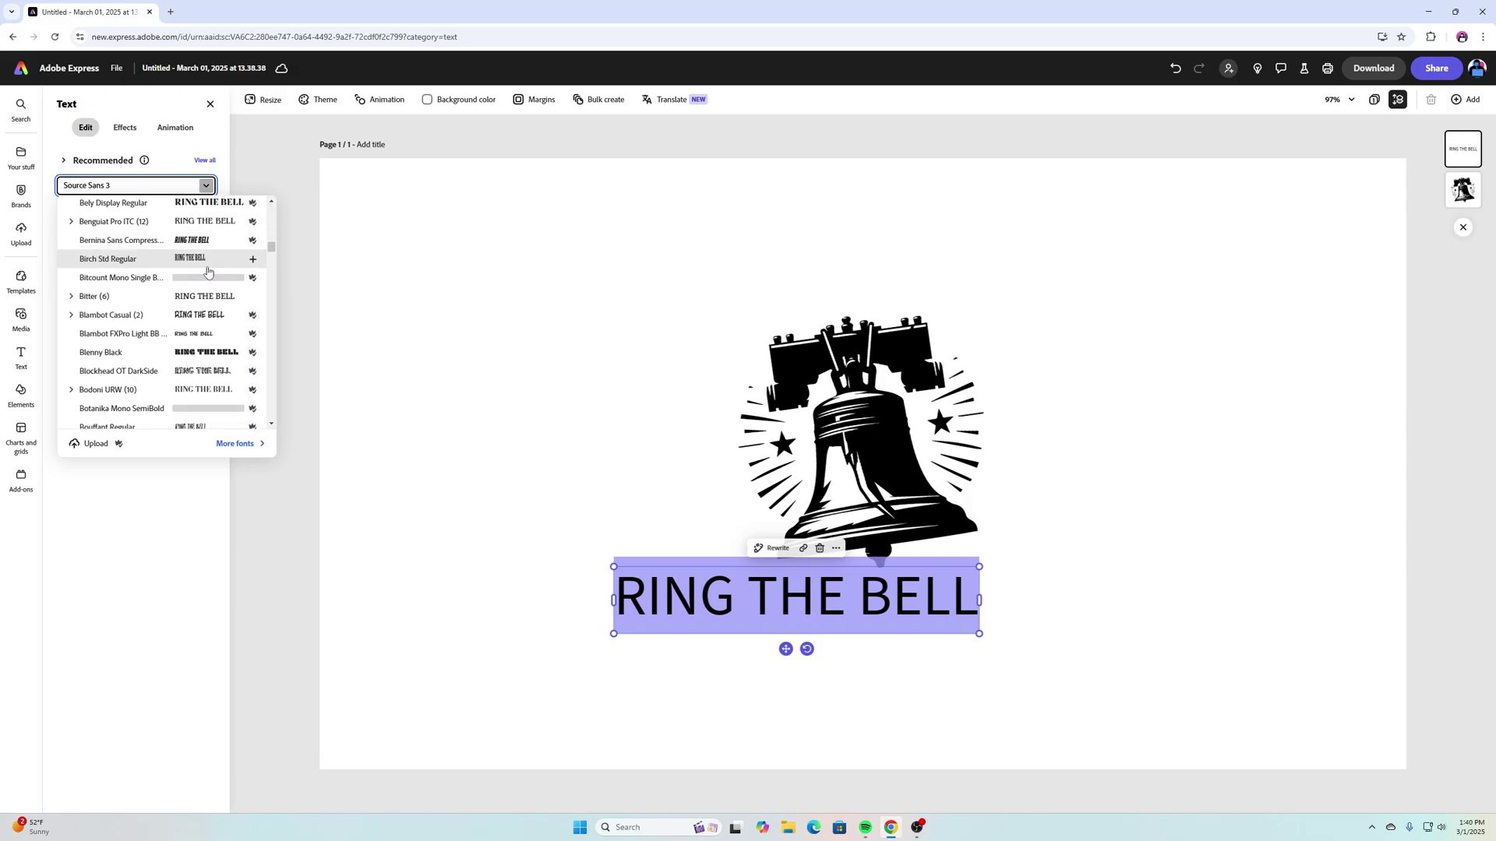
pyautogui.scroll(-5, 209, 272)
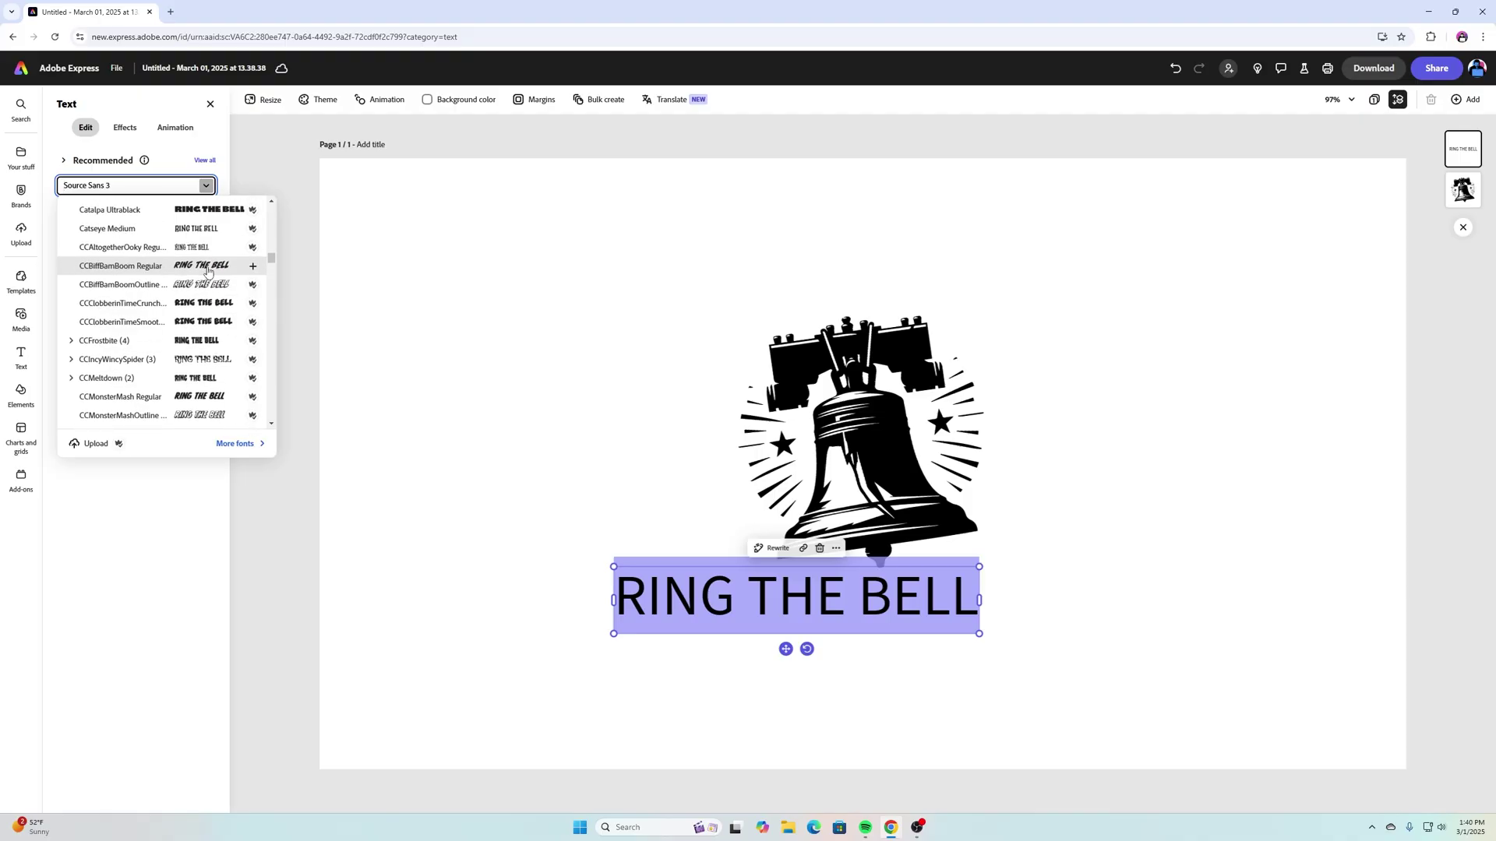
pyautogui.scroll(-1, 208, 272)
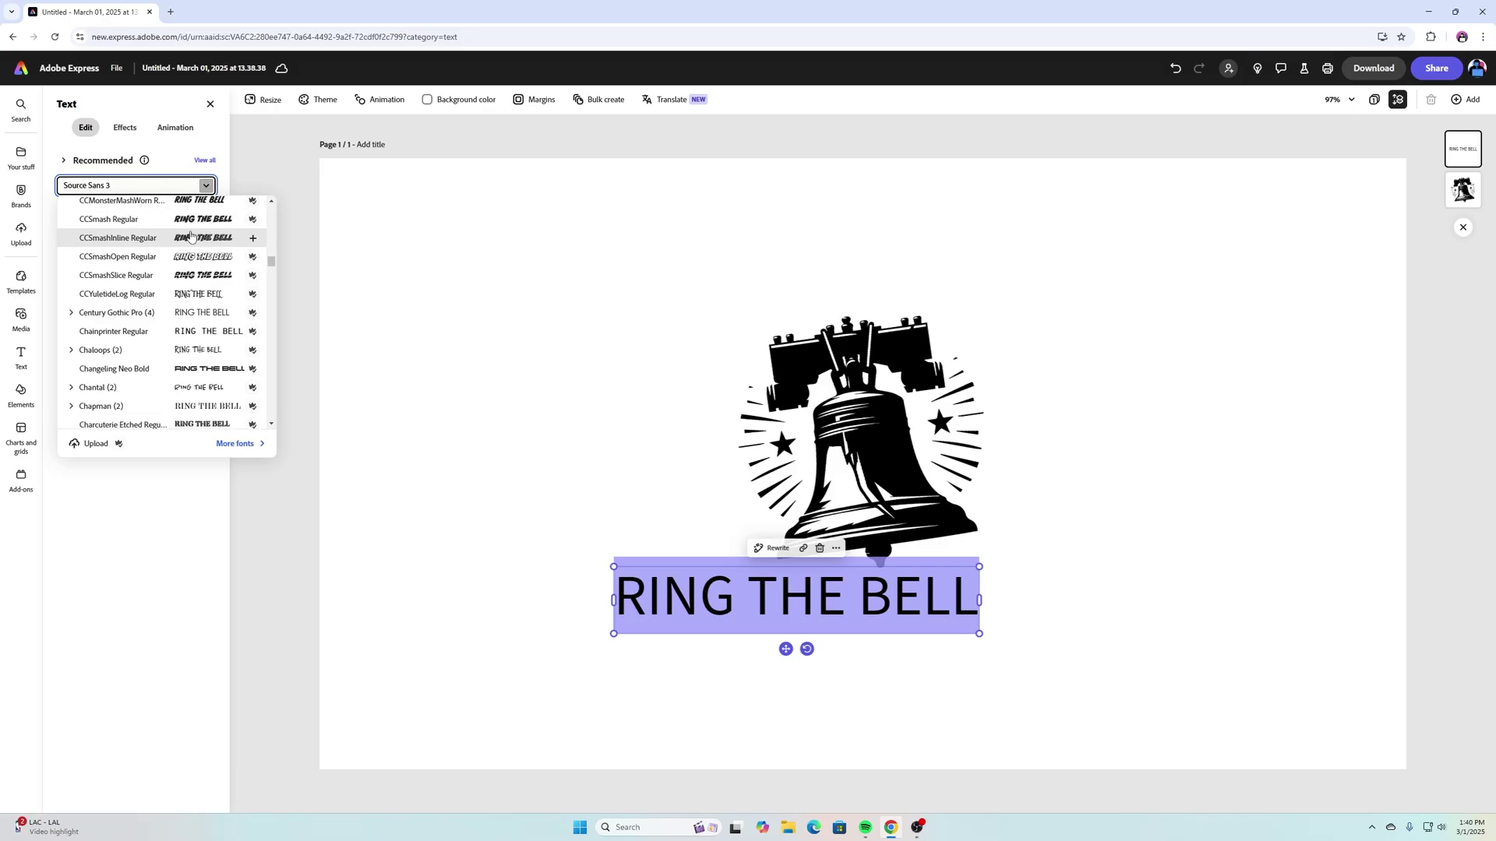
pyautogui.click(188, 241)
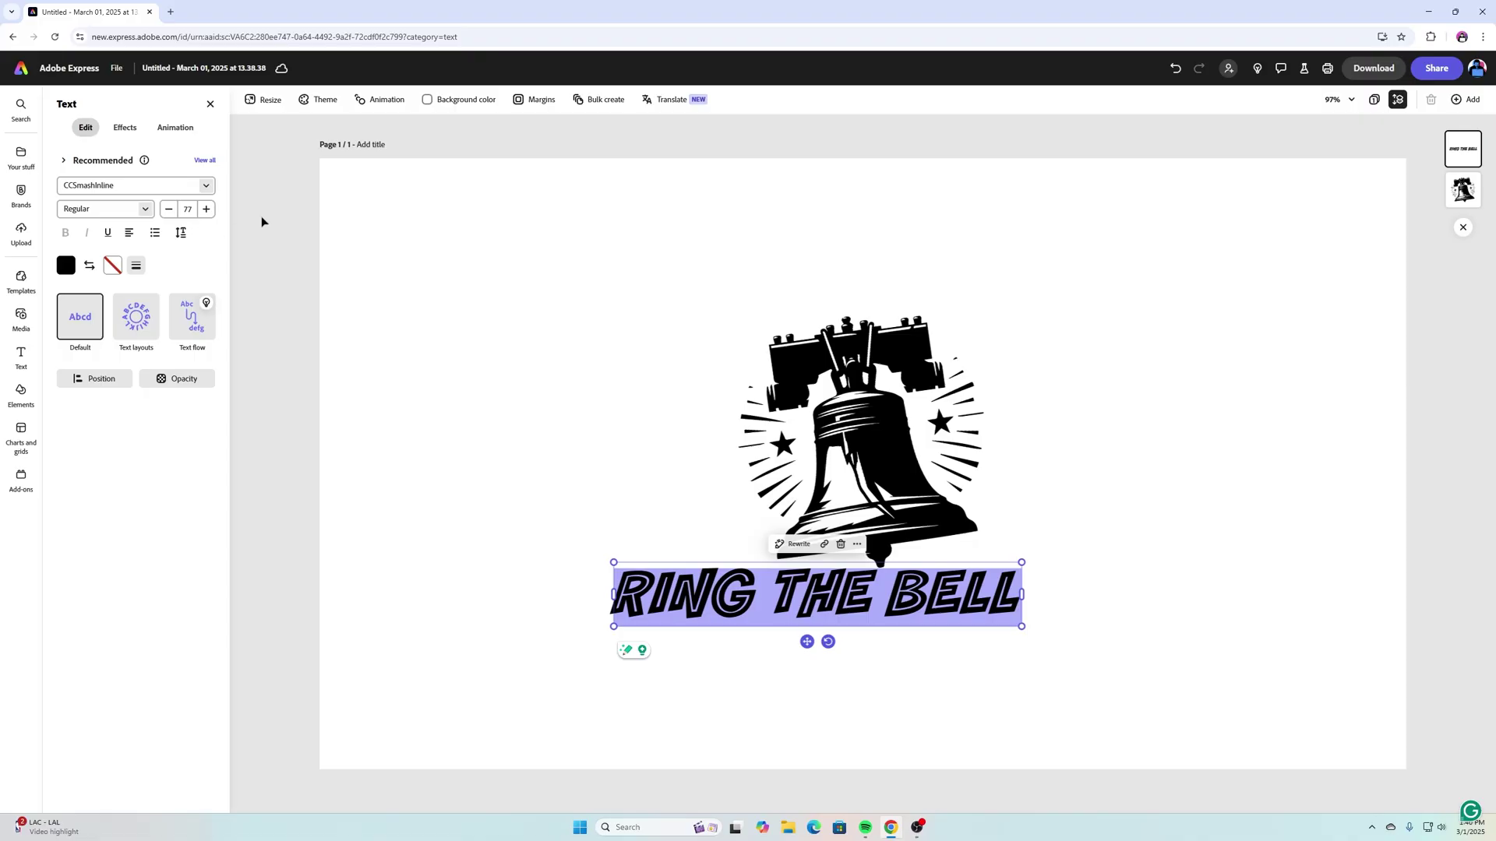
# Step: Enlarge the RING THE BELL text to size 94
pyautogui.click(1078, 458)
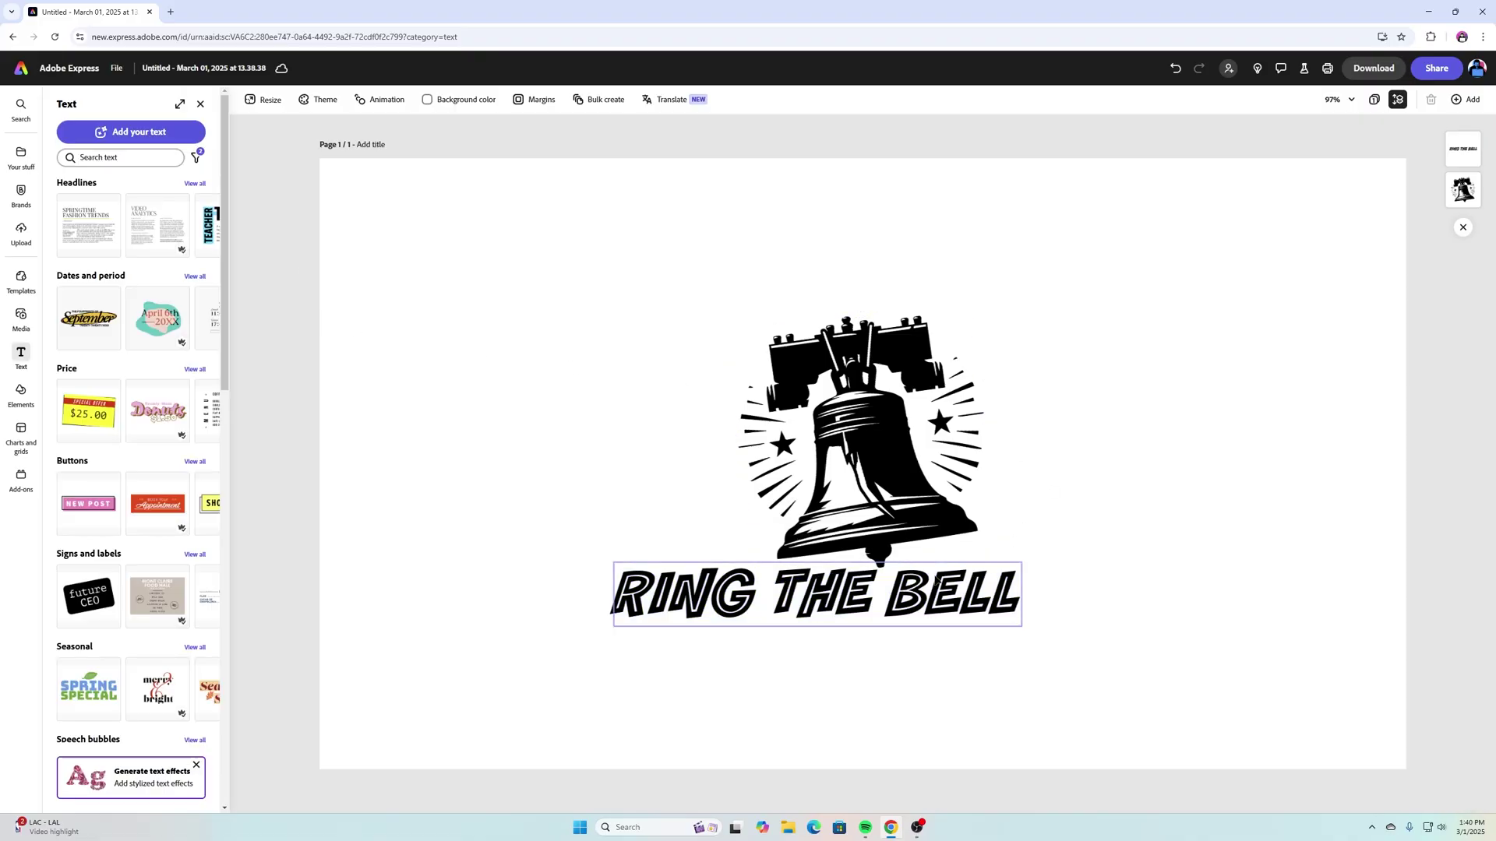
pyautogui.doubleClick(923, 580)
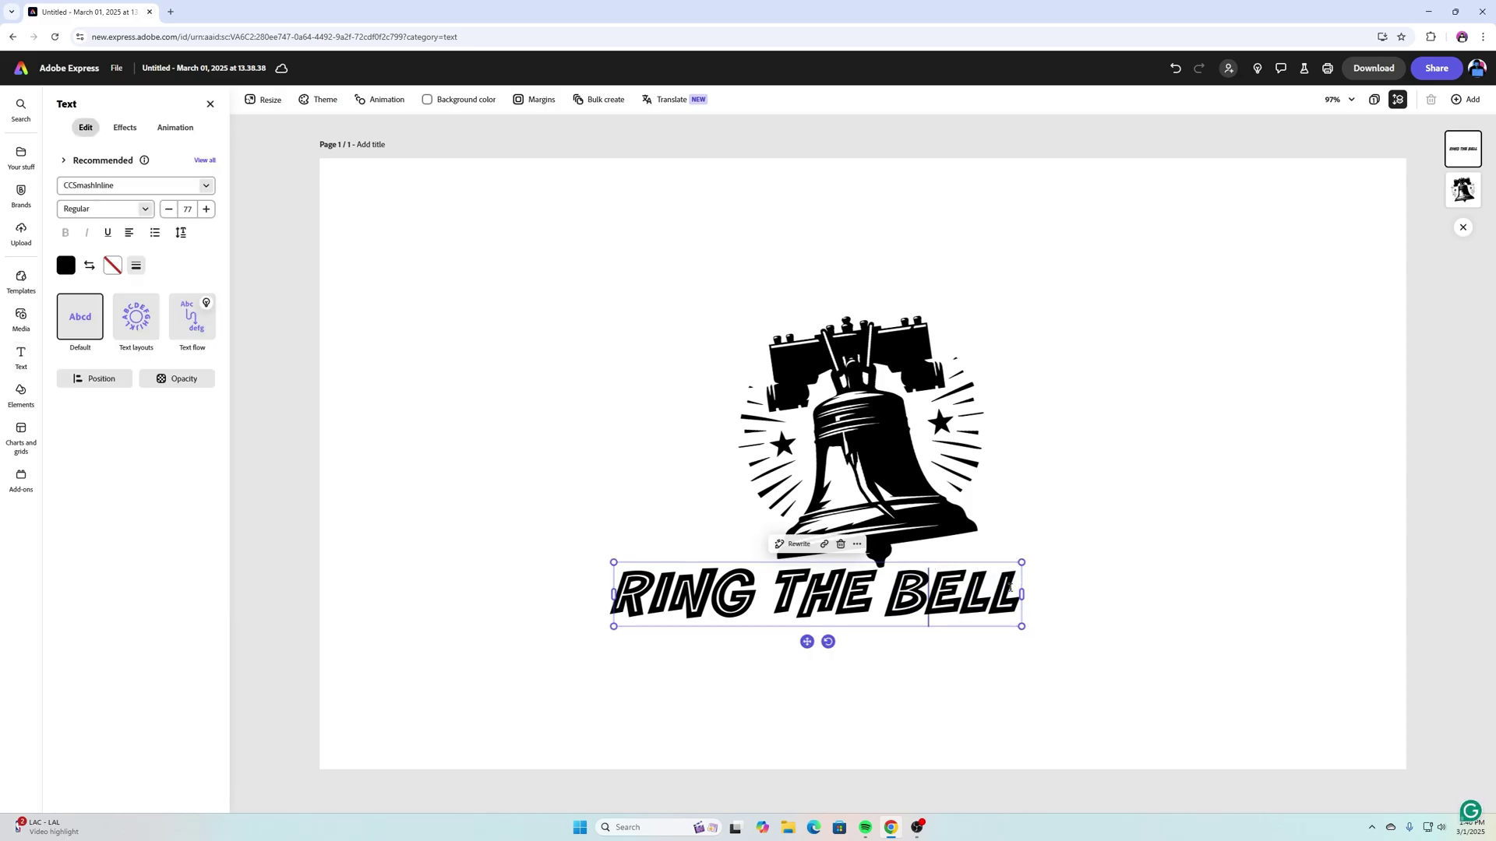
pyautogui.moveTo(1022, 562); pyautogui.dragTo(1113, 546)
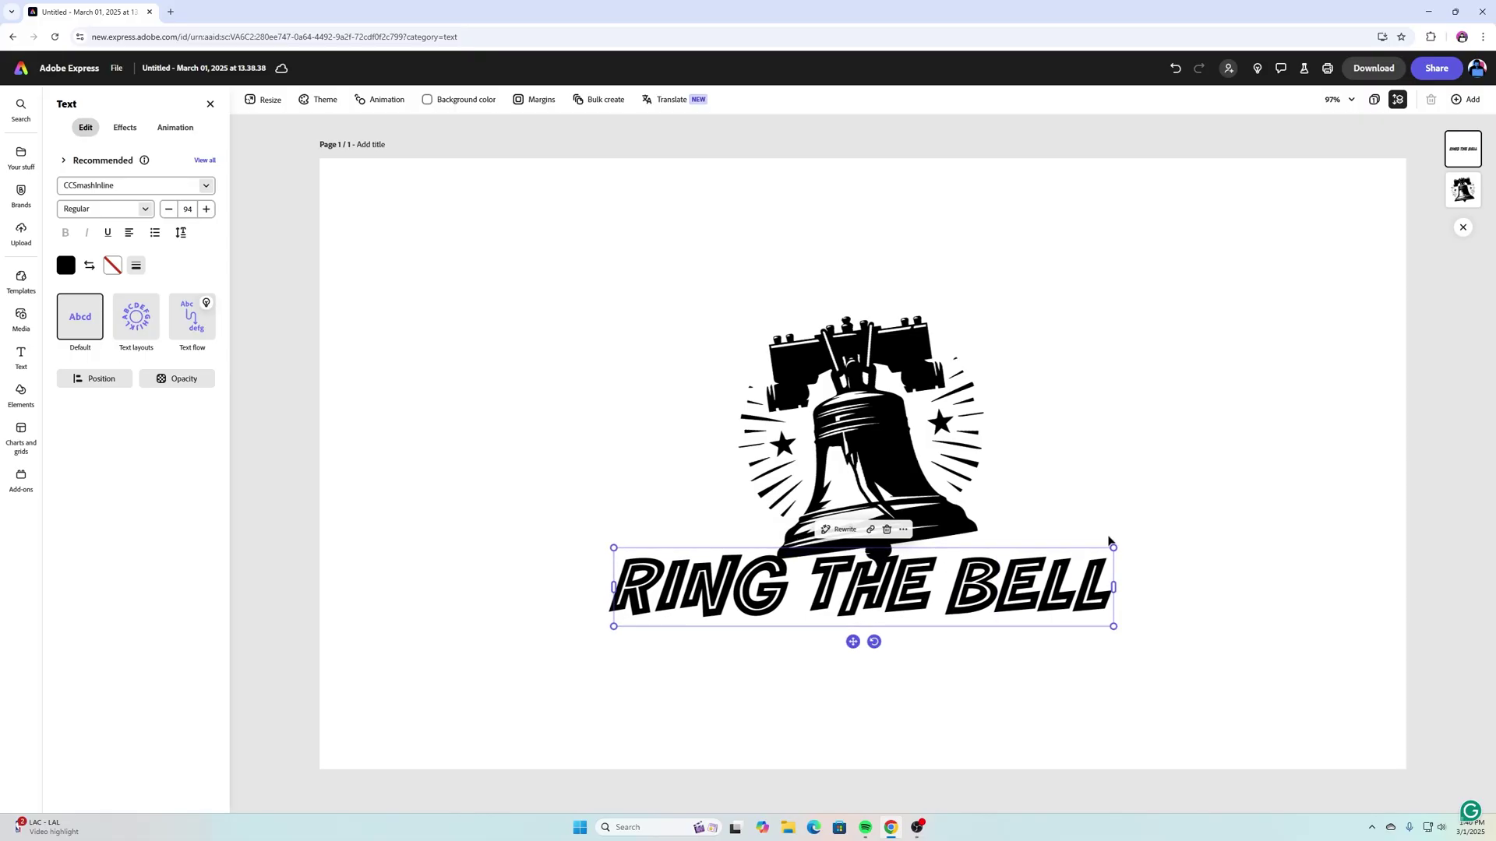
# Step: Tilt RING THE BELL upward about 6 degrees and lay it across the bell
pyautogui.click(1021, 372)
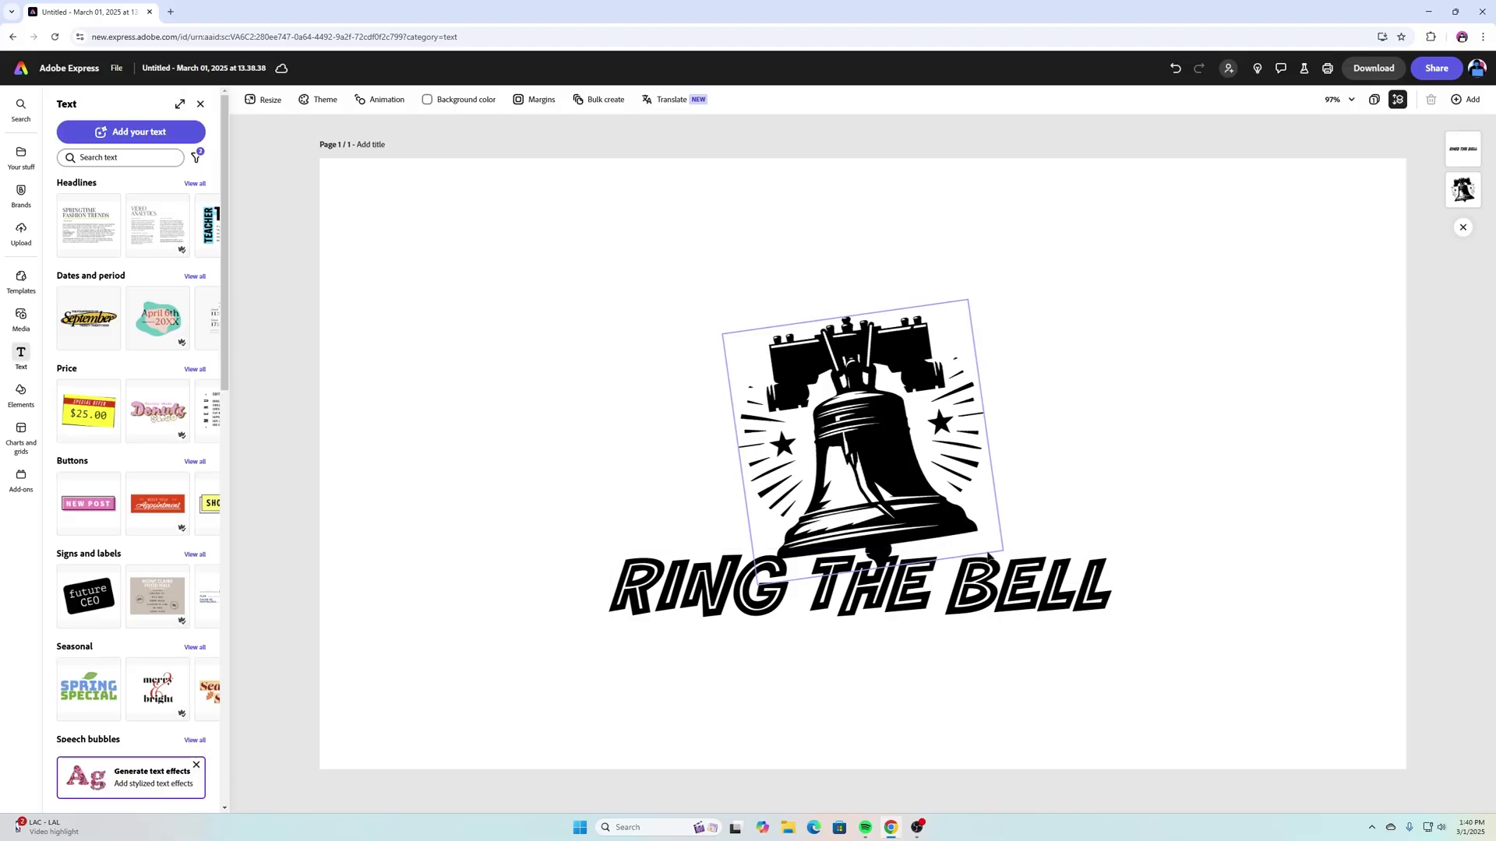
pyautogui.click(986, 562)
pyautogui.moveTo(985, 562); pyautogui.dragTo(746, 607)
pyautogui.moveTo(707, 662); pyautogui.dragTo(712, 663)
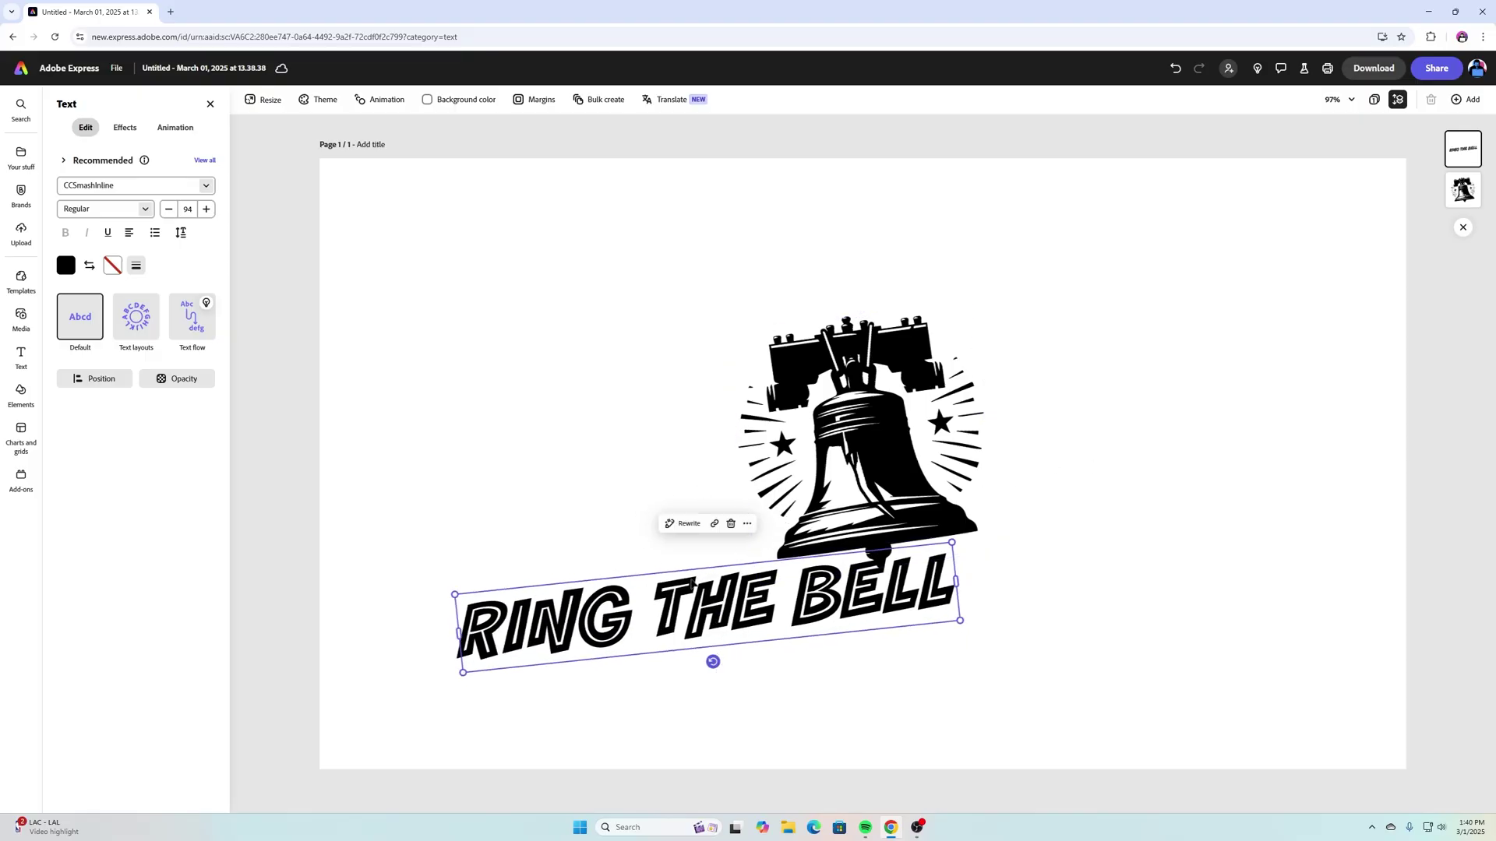
pyautogui.moveTo(686, 590); pyautogui.dragTo(744, 465)
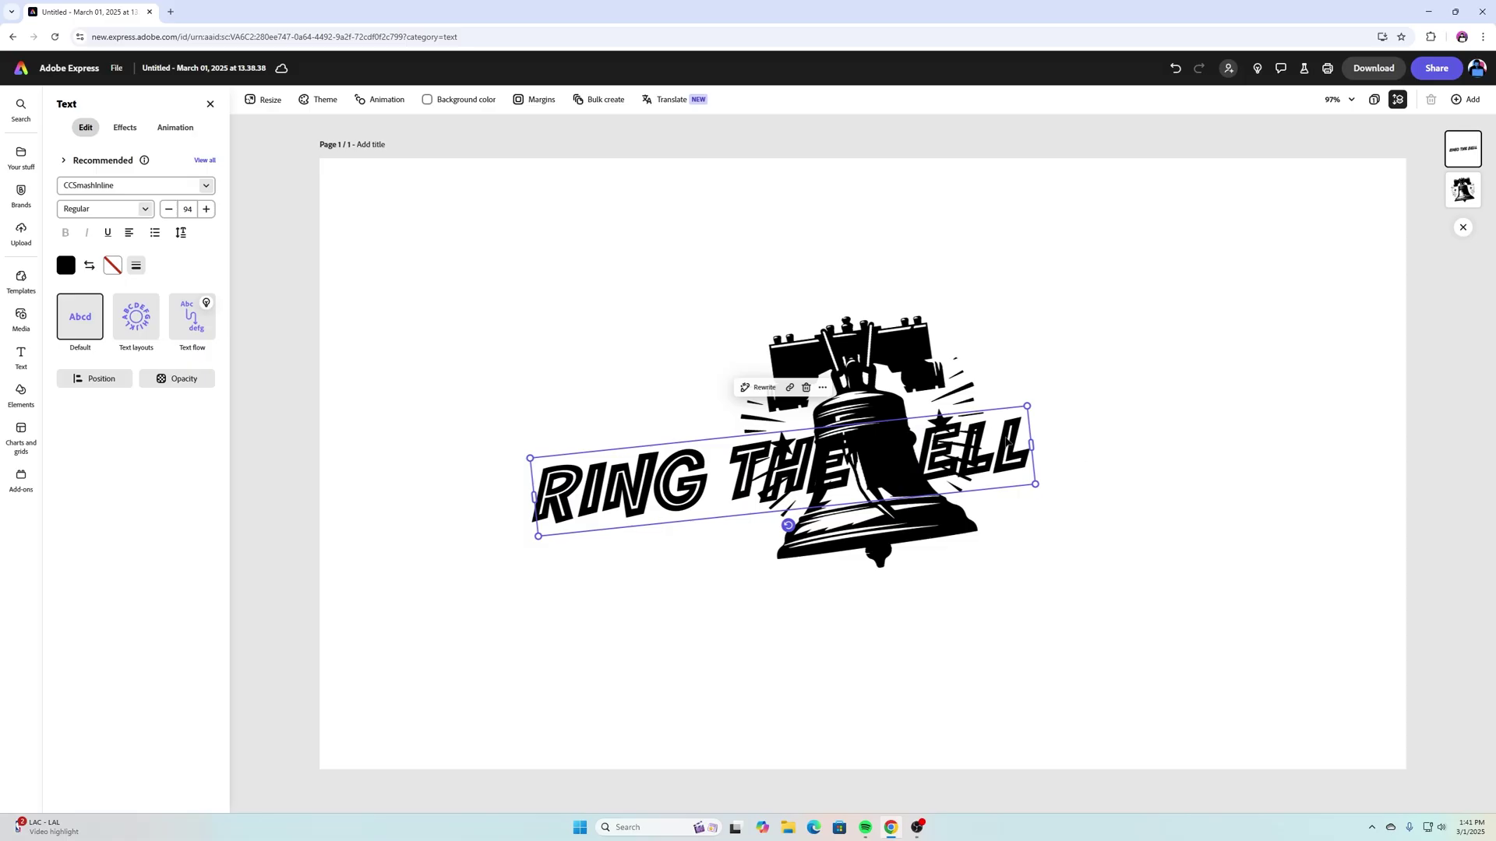
# Step: Duplicate the title below the bell and cut the top copy down to RING
pyautogui.moveTo(1015, 440); pyautogui.dragTo(1127, 620)
pyautogui.click(722, 466)
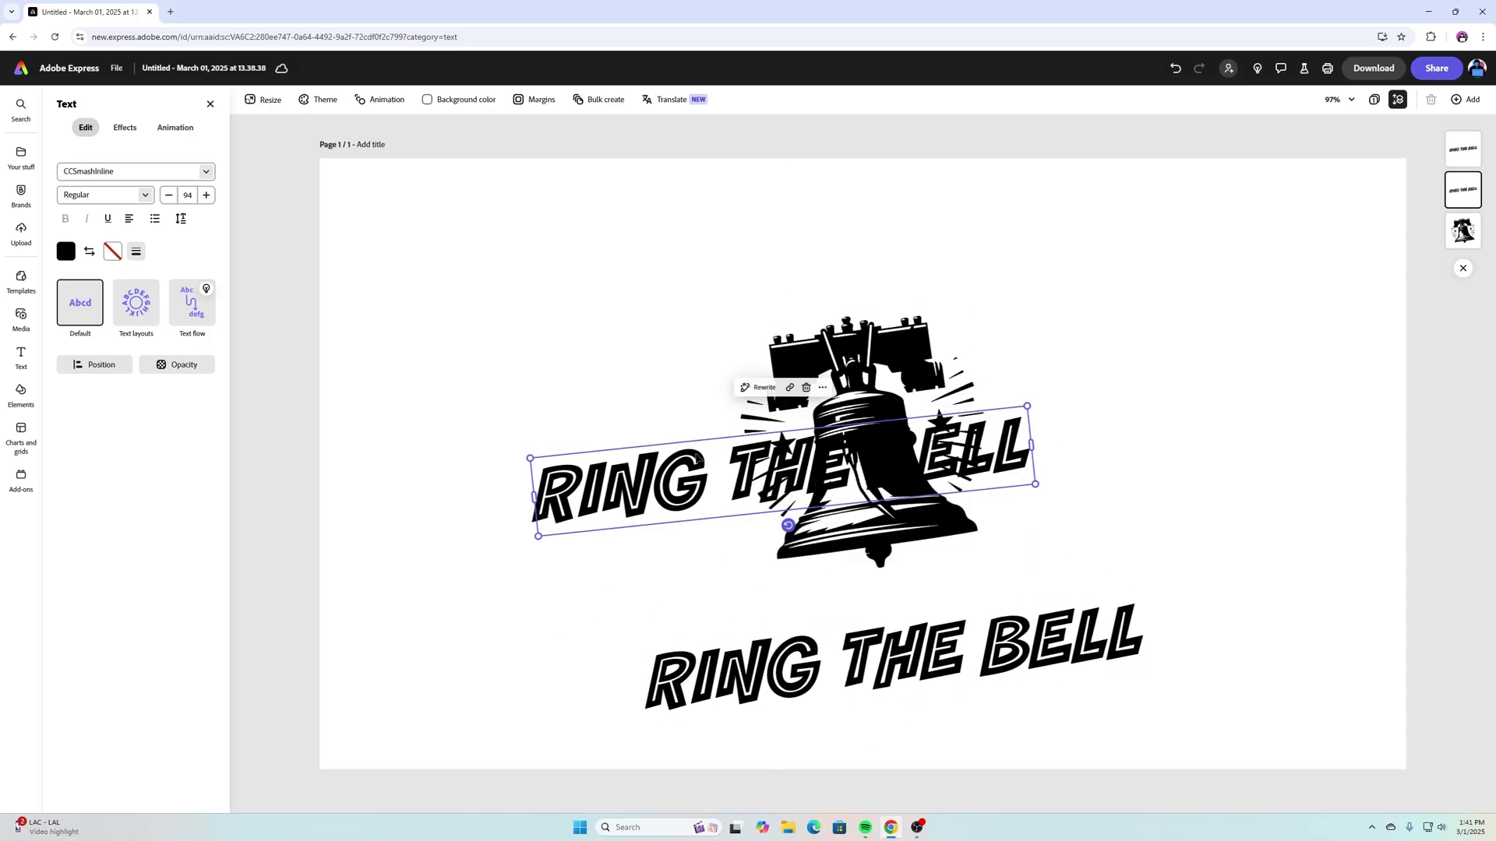
pyautogui.doubleClick(721, 466)
pyautogui.click(721, 465)
pyautogui.moveTo(707, 468); pyautogui.dragTo(1025, 453)
pyautogui.press('BackSpace')
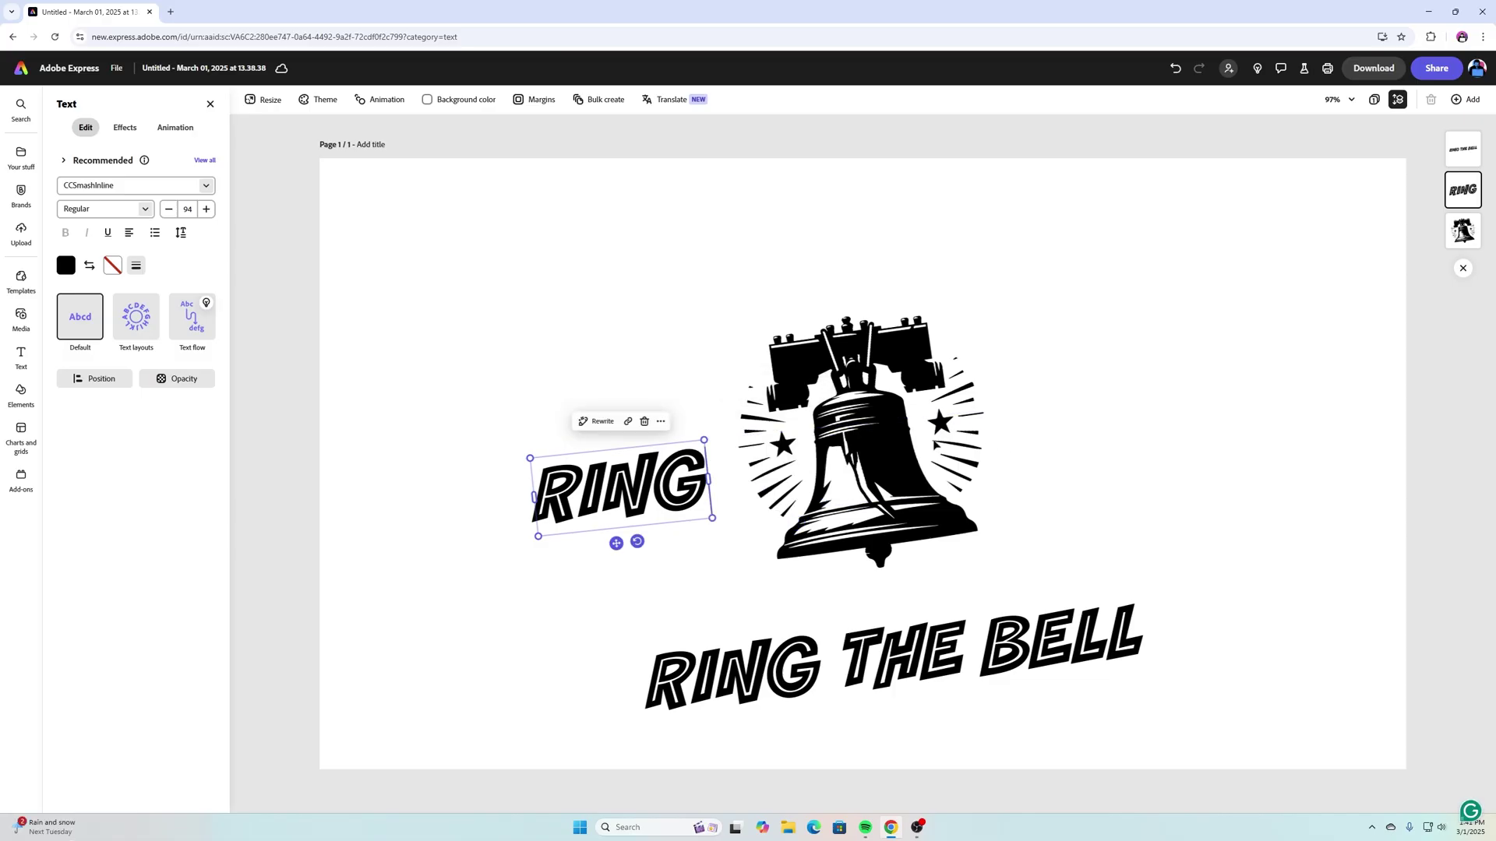
# Step: Delete RING from the lower copy so it reads THE BELL
pyautogui.click(849, 656)
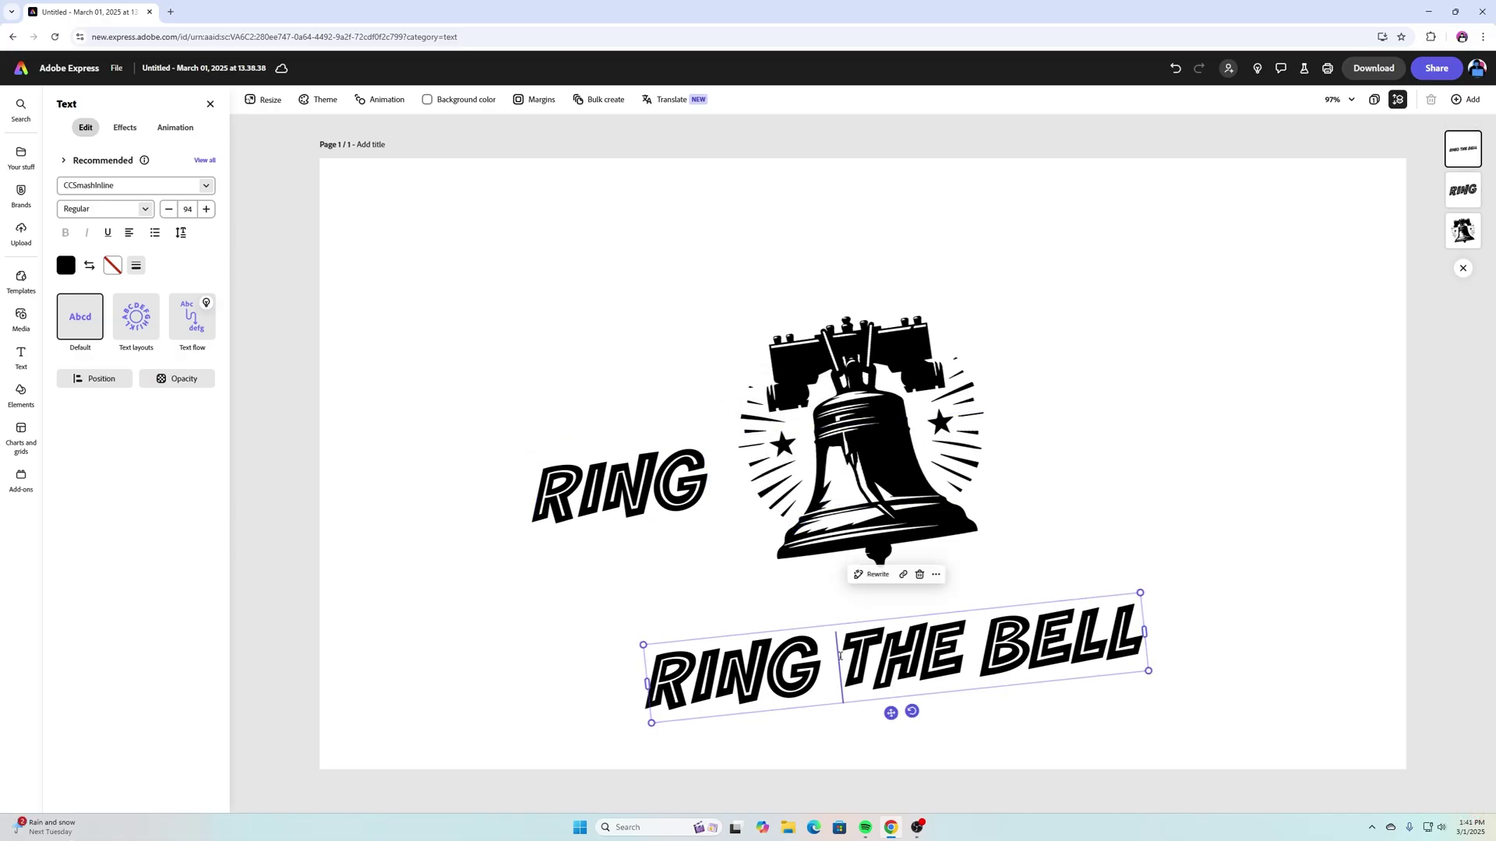
pyautogui.doubleClick(841, 656)
pyautogui.click(839, 656)
pyautogui.moveTo(839, 656); pyautogui.dragTo(648, 689)
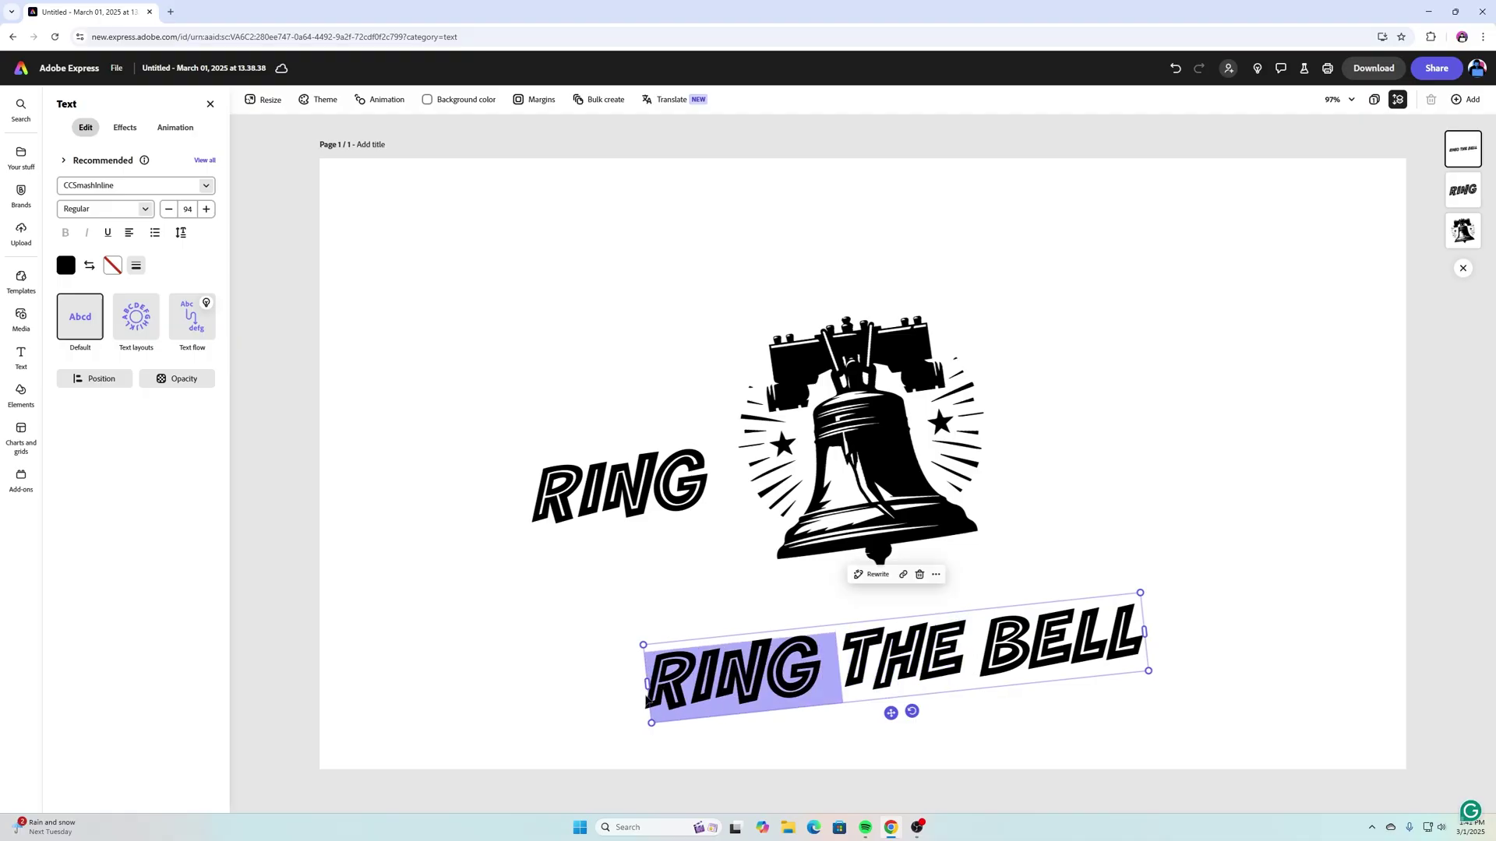
pyautogui.press('BackSpace')
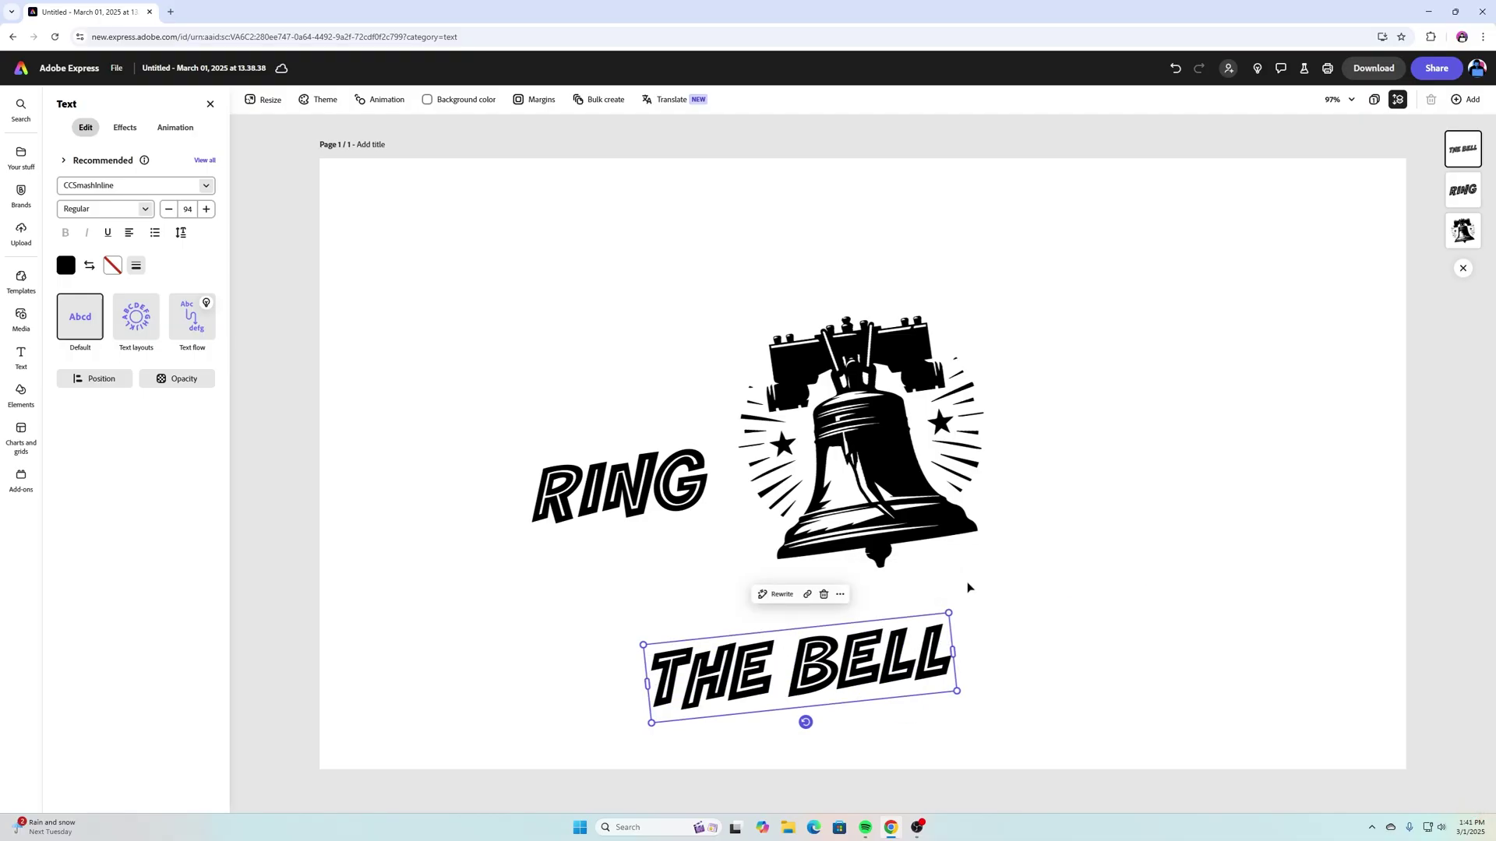
# Step: Enlarge RING and THE BELL together to size 122
pyautogui.click(671, 486)
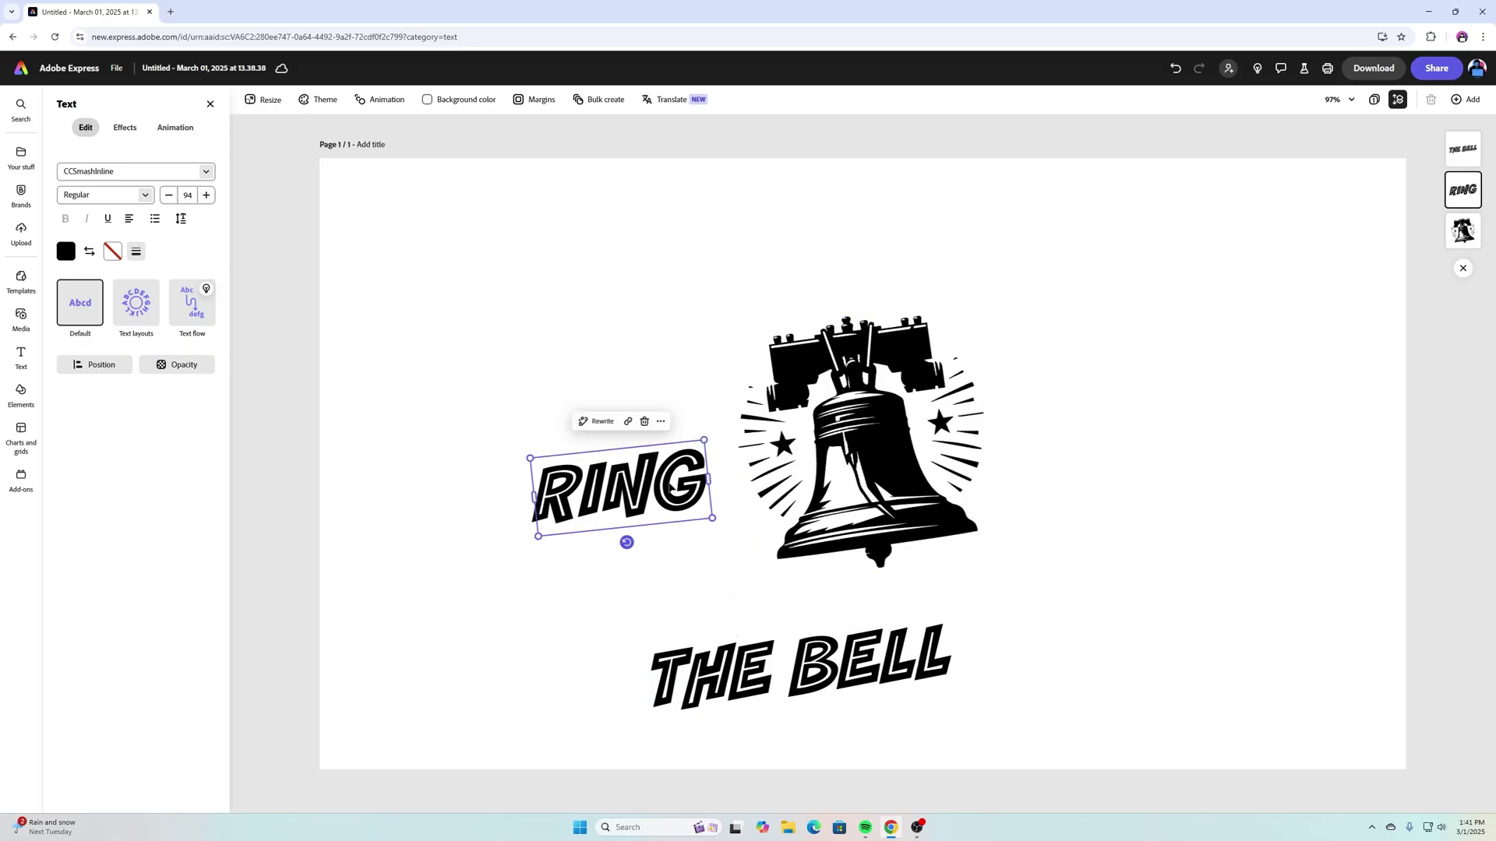
pyautogui.keyDown('shift'); pyautogui.click(951, 652); pyautogui.keyUp('shift')
pyautogui.moveTo(957, 722); pyautogui.dragTo(1145, 714)
# Step: Move RING and THE BELL together up around the bell, then select THE BELL
pyautogui.moveTo(1005, 715); pyautogui.dragTo(979, 607)
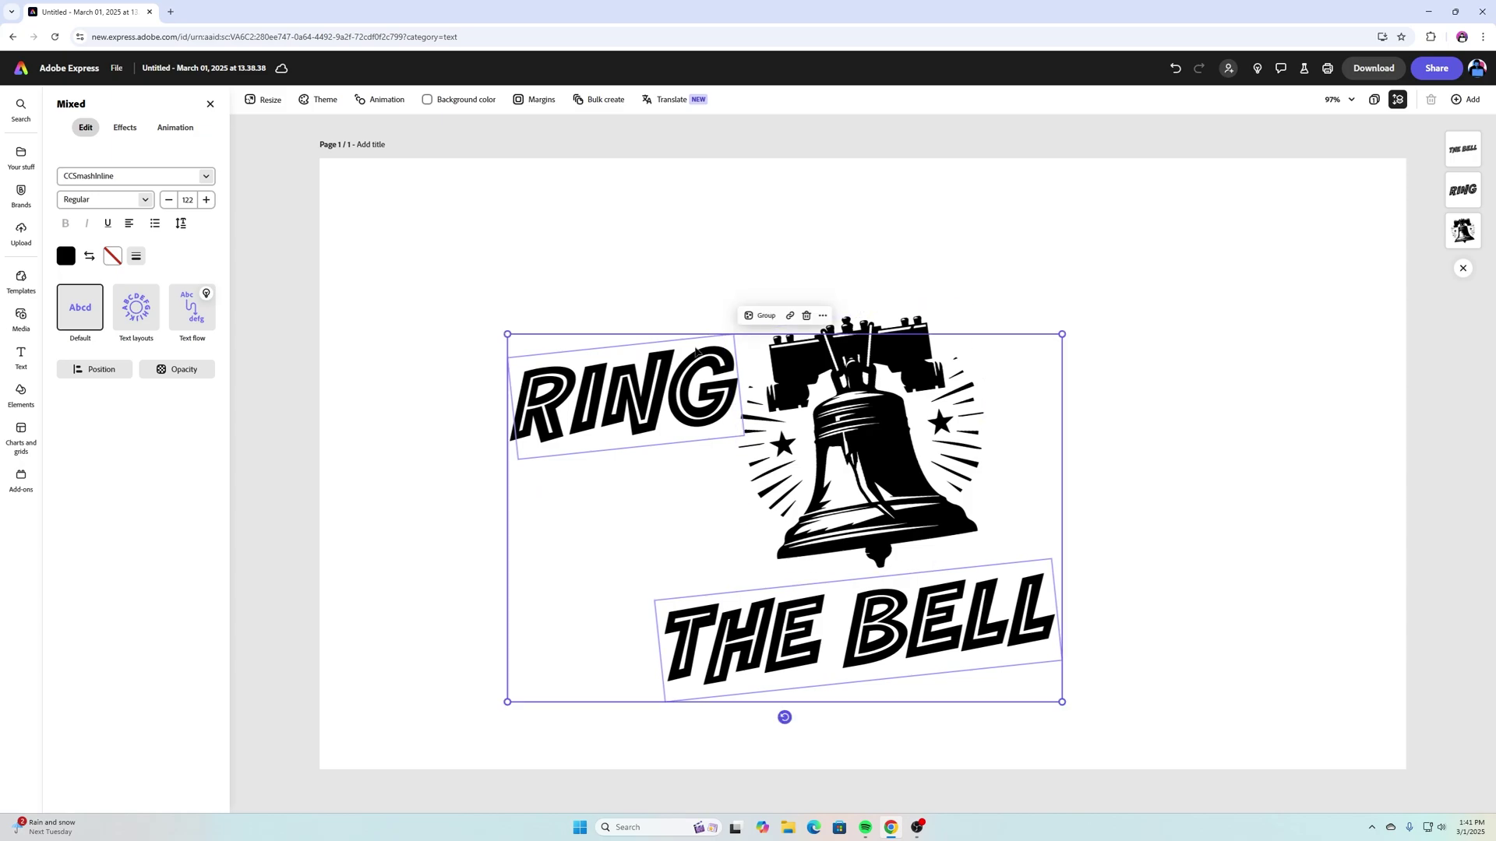
pyautogui.moveTo(698, 357); pyautogui.dragTo(704, 366)
pyautogui.click(1155, 317)
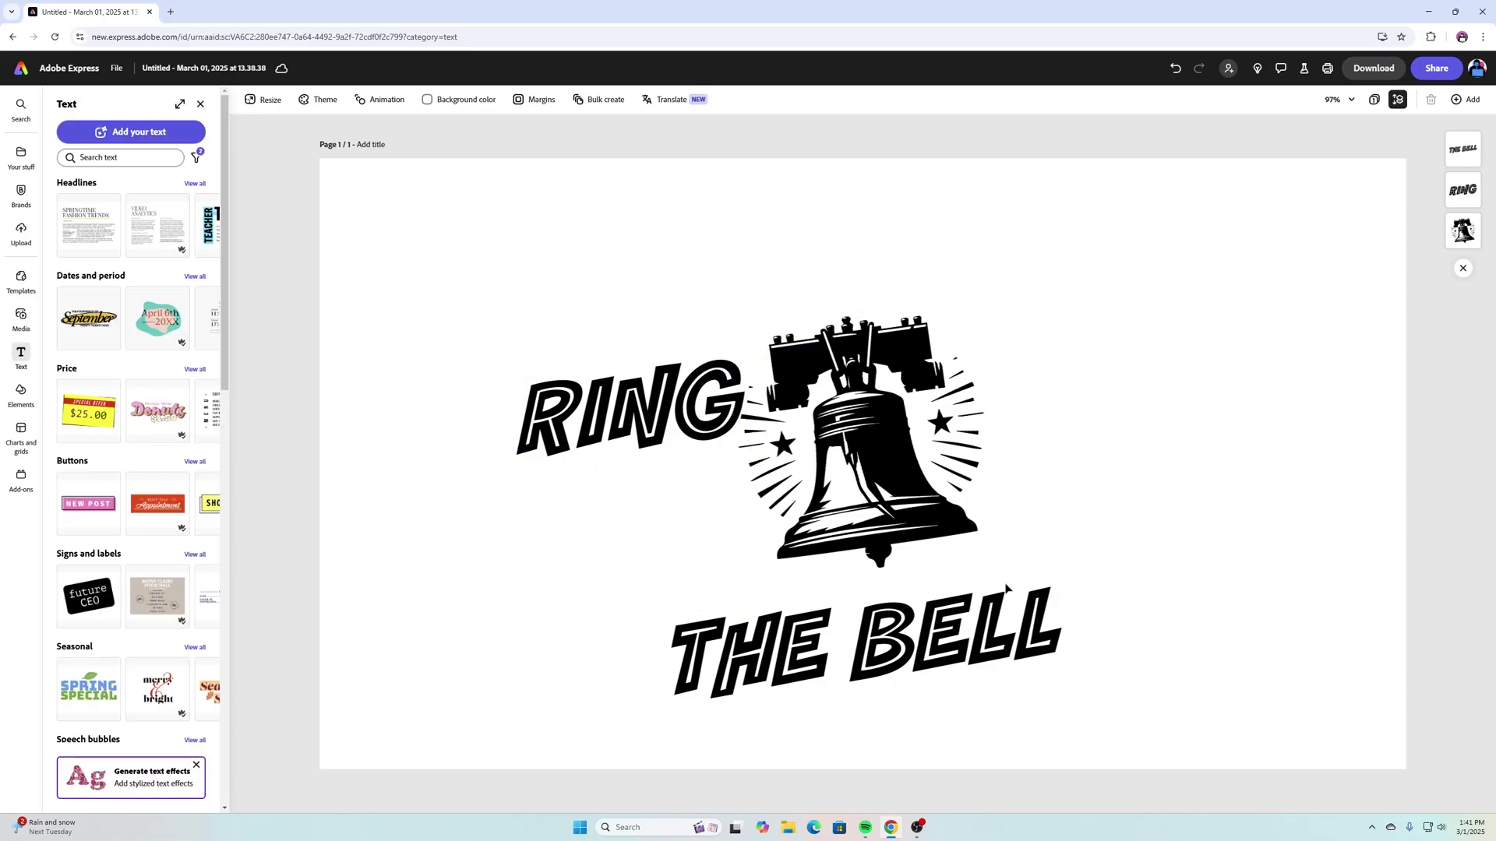
pyautogui.click(992, 604)
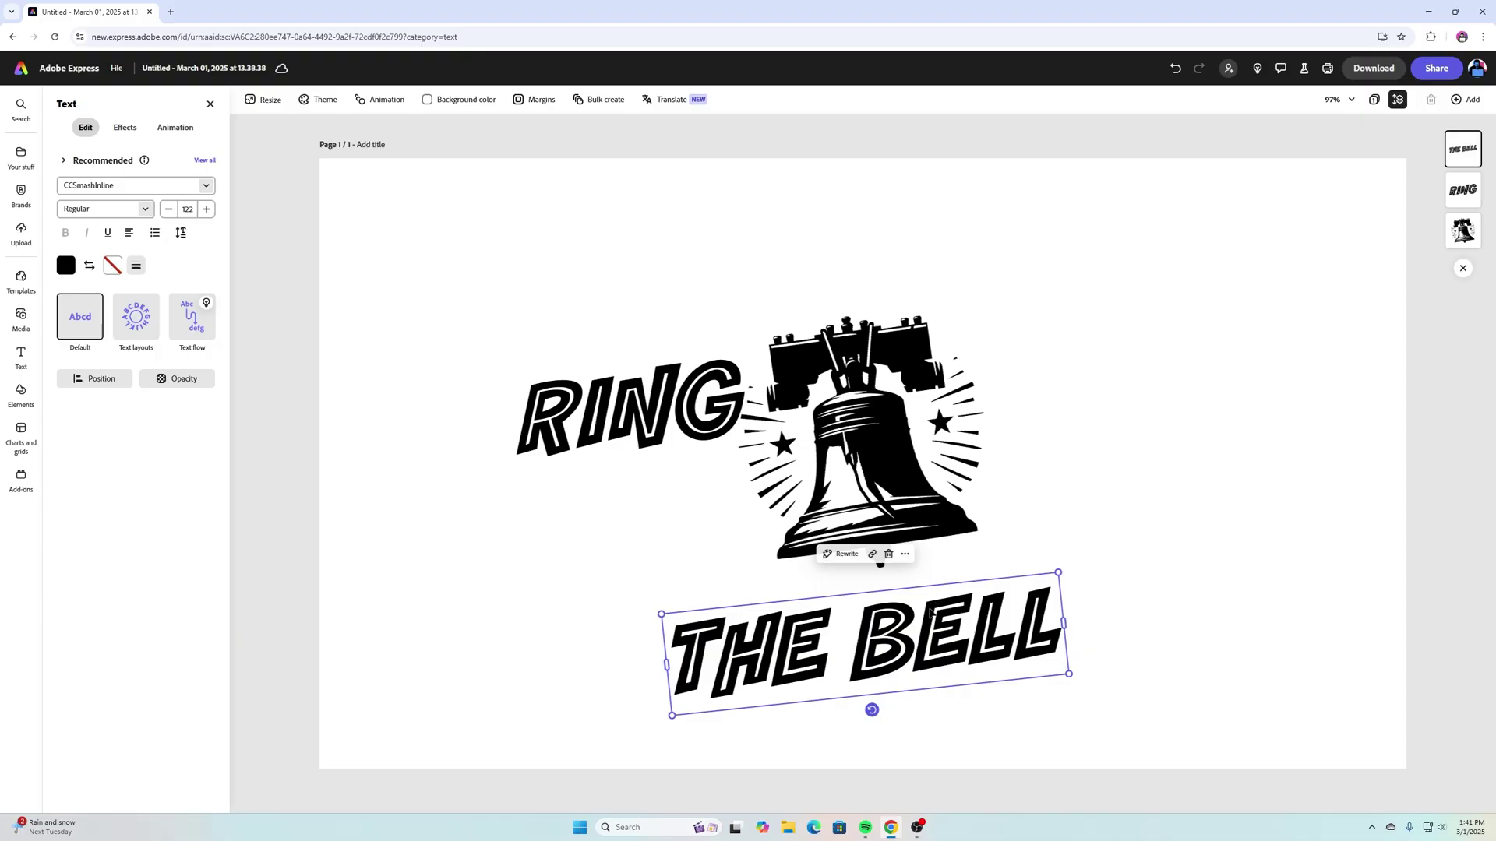
# Step: Shrink the word THE to size 60 and tuck THE BELL under the bell
pyautogui.moveTo(931, 613); pyautogui.dragTo(1154, 541)
pyautogui.doubleClick(1018, 576)
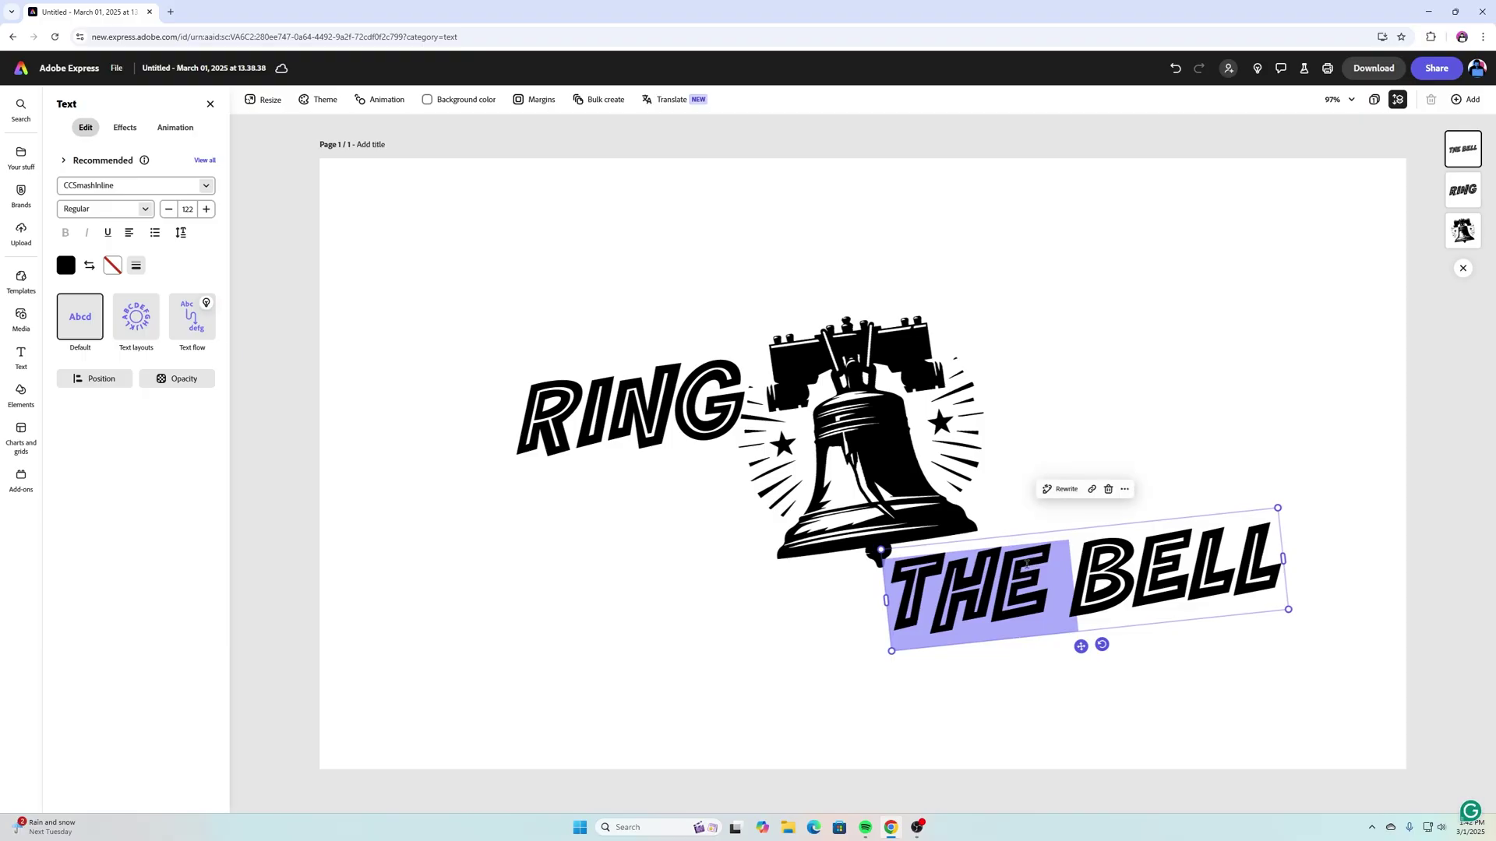
pyautogui.click(169, 210)
pyautogui.click(169, 210)
pyautogui.click(169, 211)
pyautogui.click(169, 210)
pyautogui.click(169, 210)
pyautogui.click(170, 210)
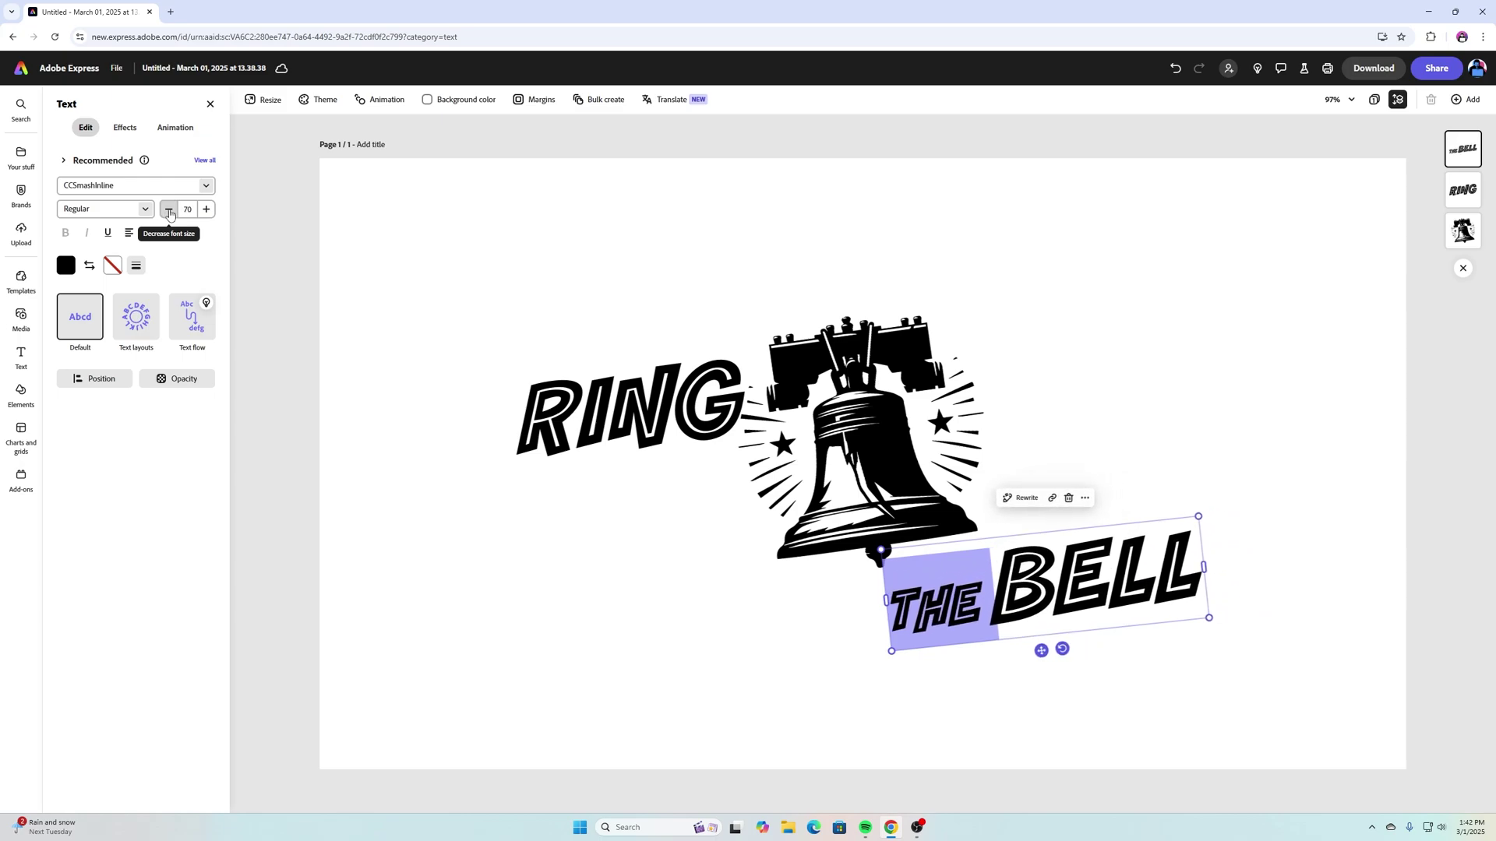
pyautogui.click(169, 210)
pyautogui.click(169, 211)
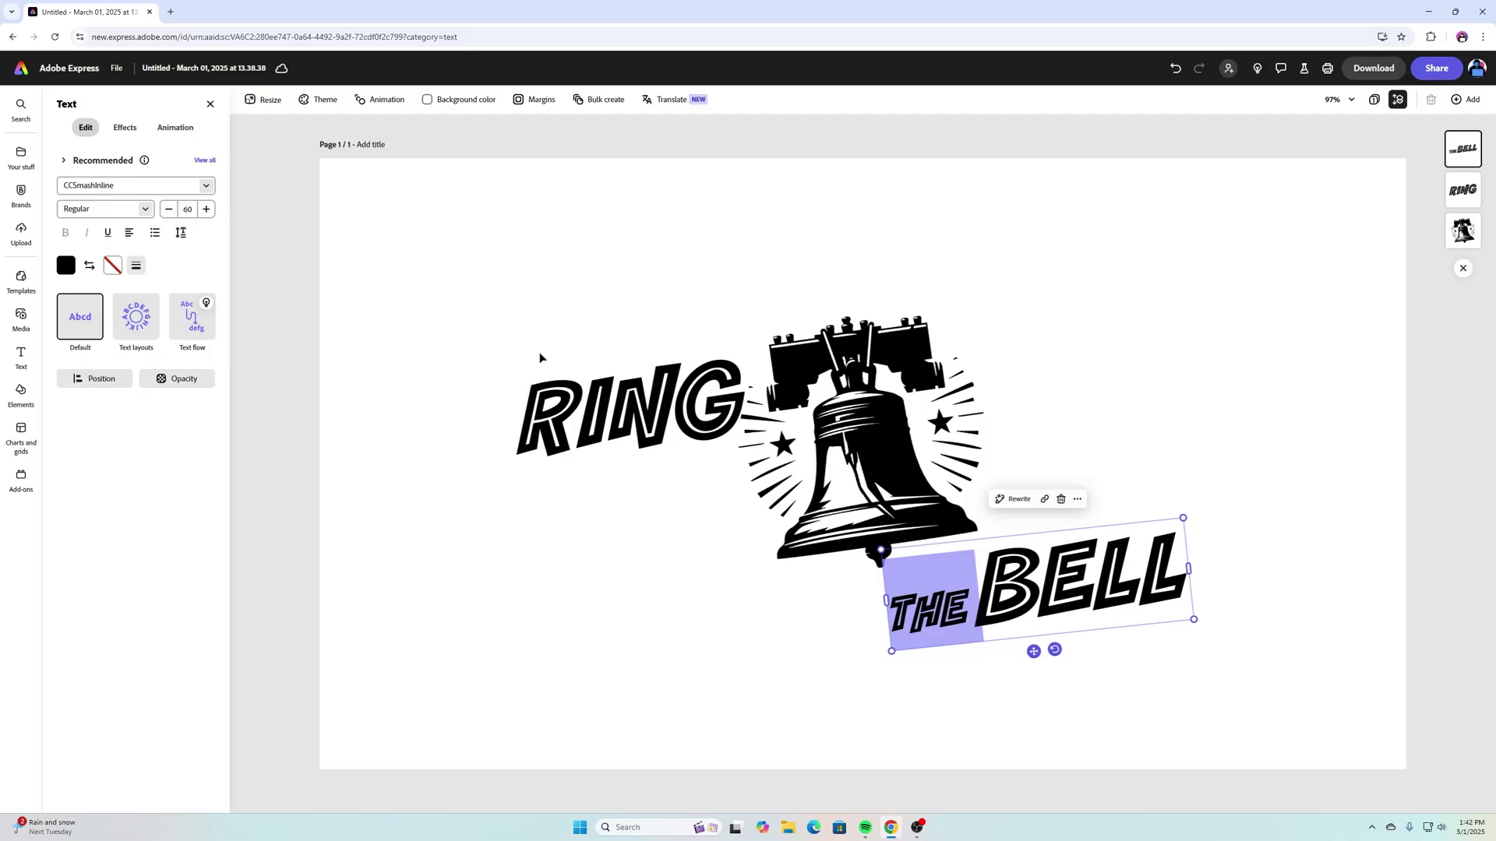
pyautogui.press('Escape')
pyautogui.moveTo(1053, 581); pyautogui.dragTo(1068, 533)
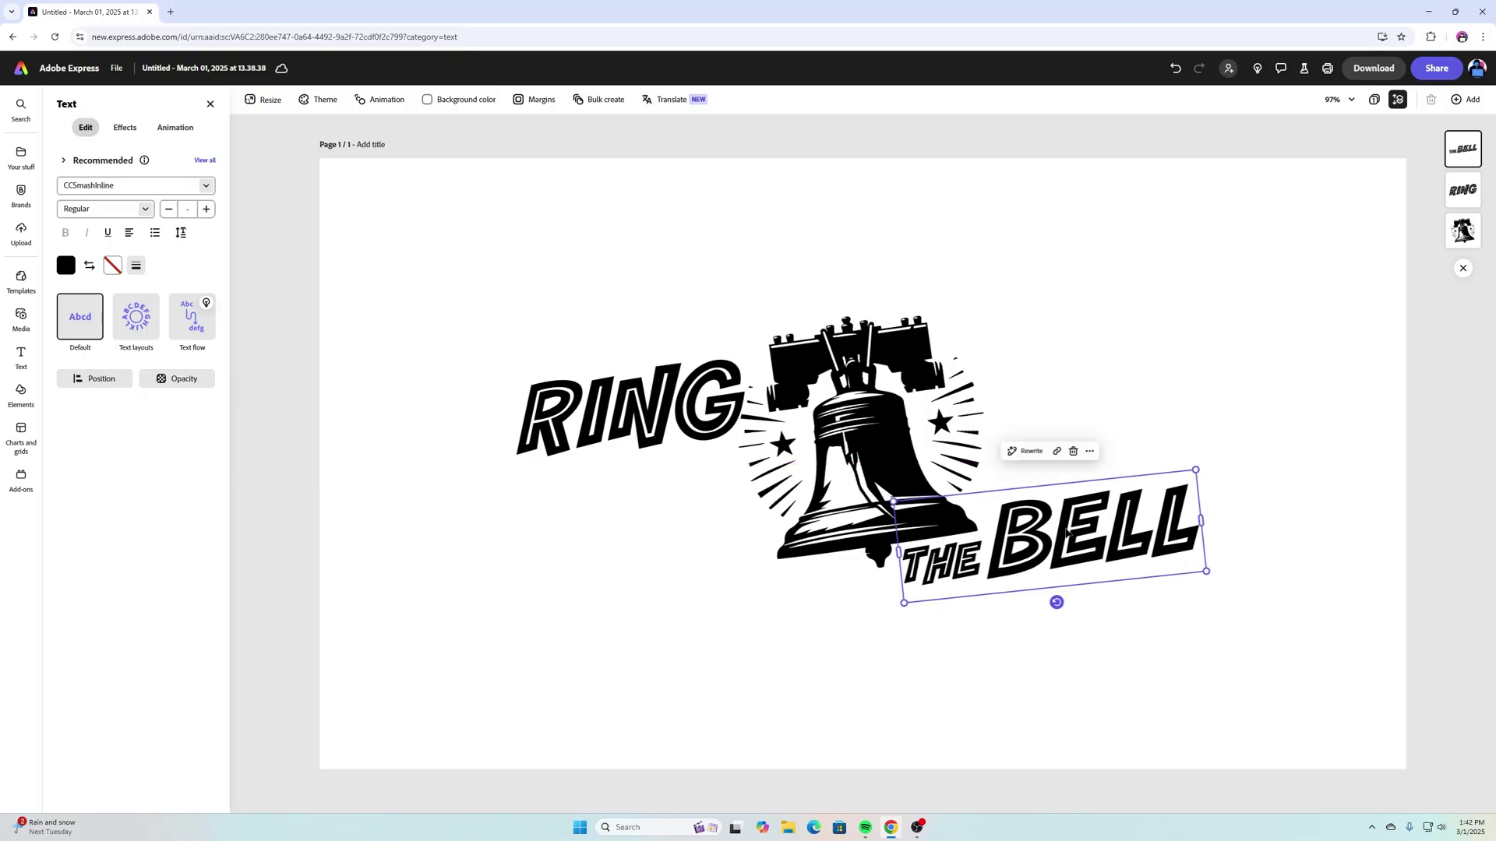
# Step: Shrink THE further to size 54 and nudge THE BELL slightly upward
pyautogui.click(1142, 637)
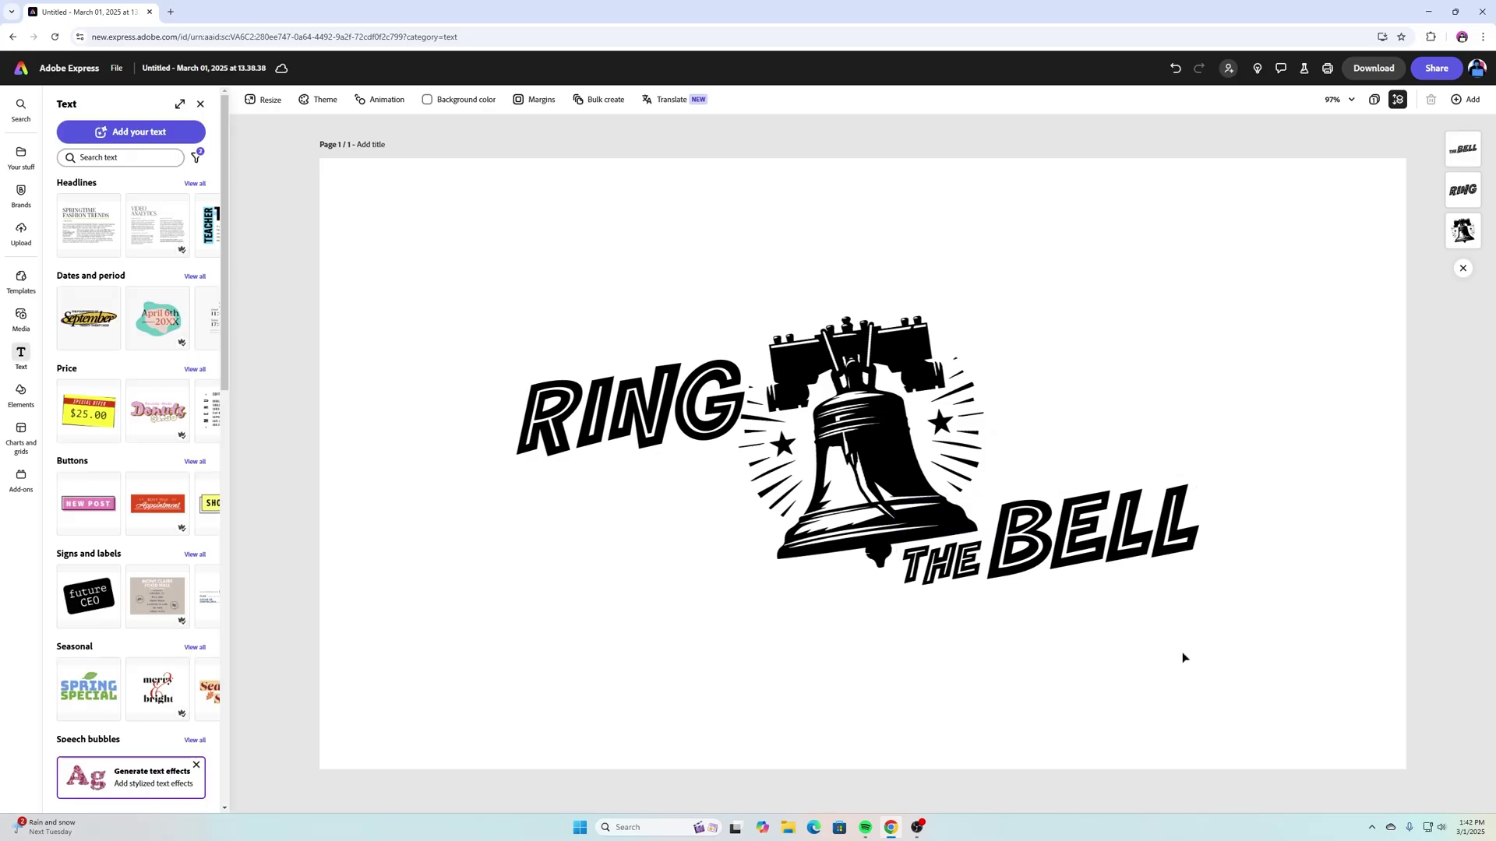
pyautogui.doubleClick(970, 577)
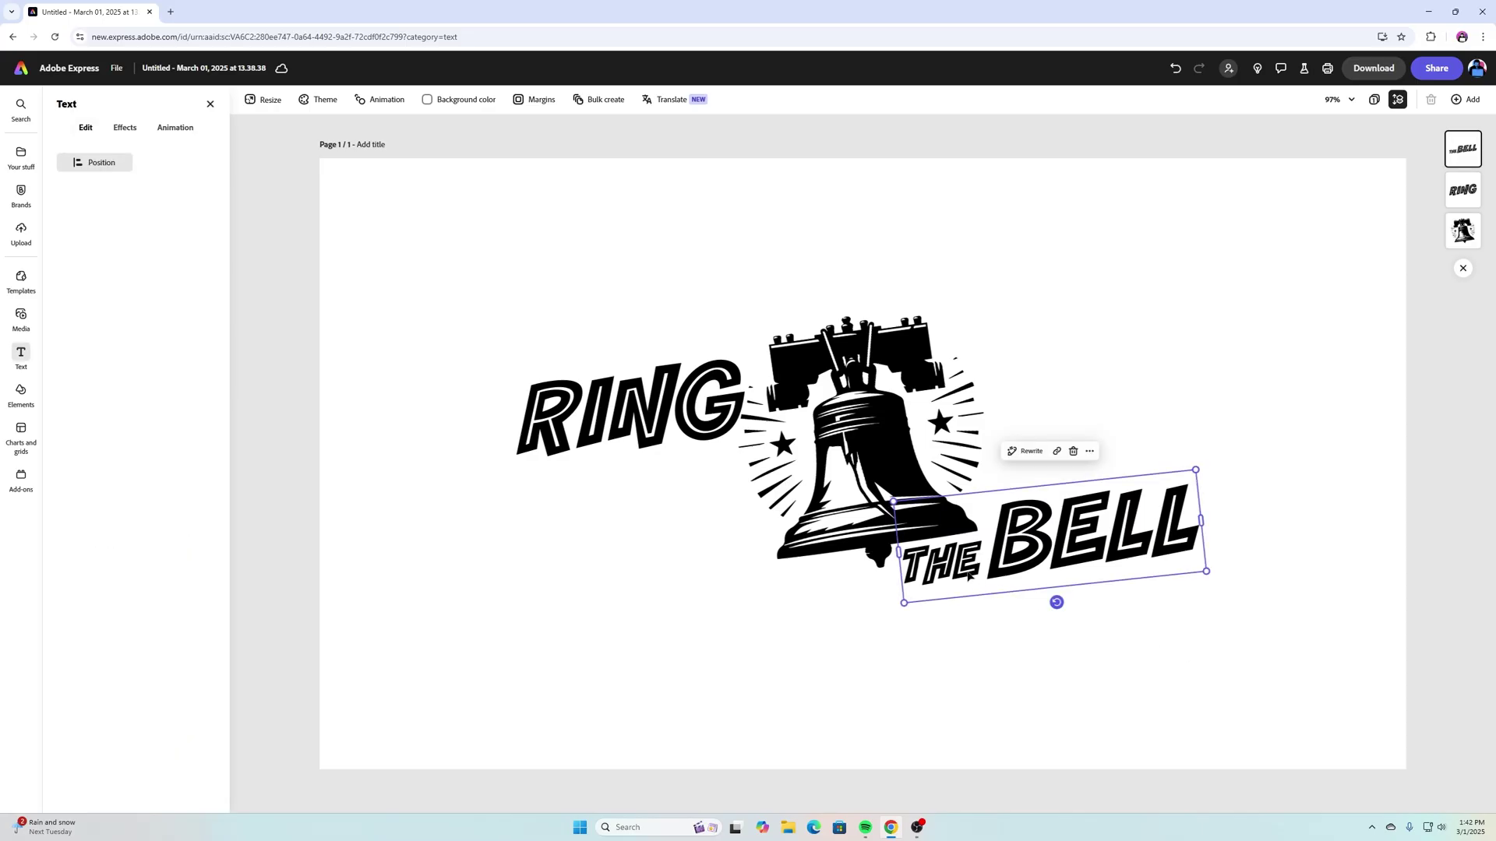
pyautogui.click(168, 210)
pyautogui.click(168, 209)
pyautogui.click(168, 209)
pyautogui.click(168, 210)
pyautogui.click(168, 210)
pyautogui.click(168, 210)
pyautogui.click(168, 209)
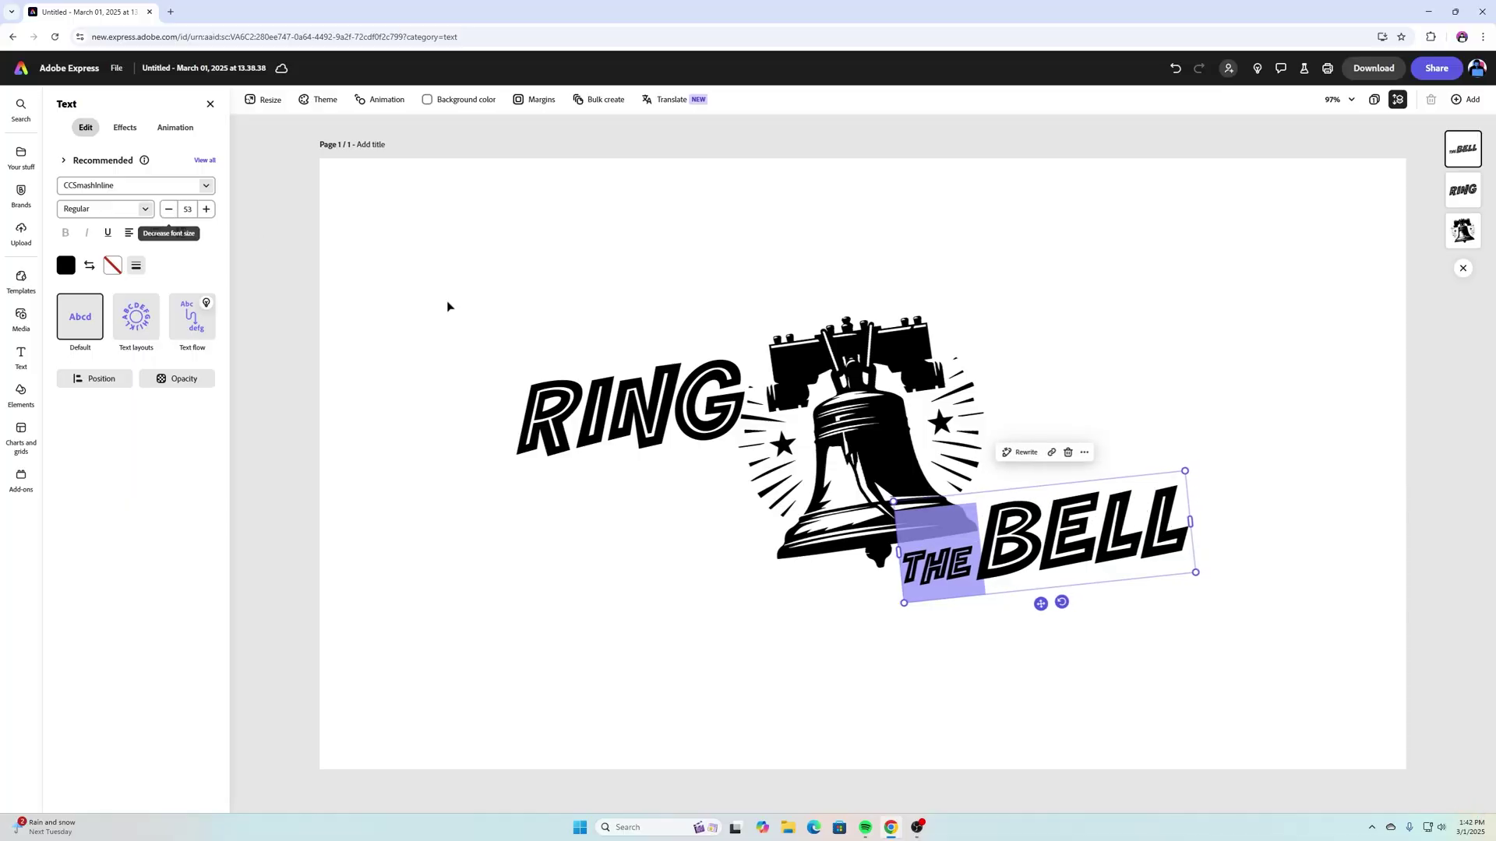
pyautogui.press('Escape')
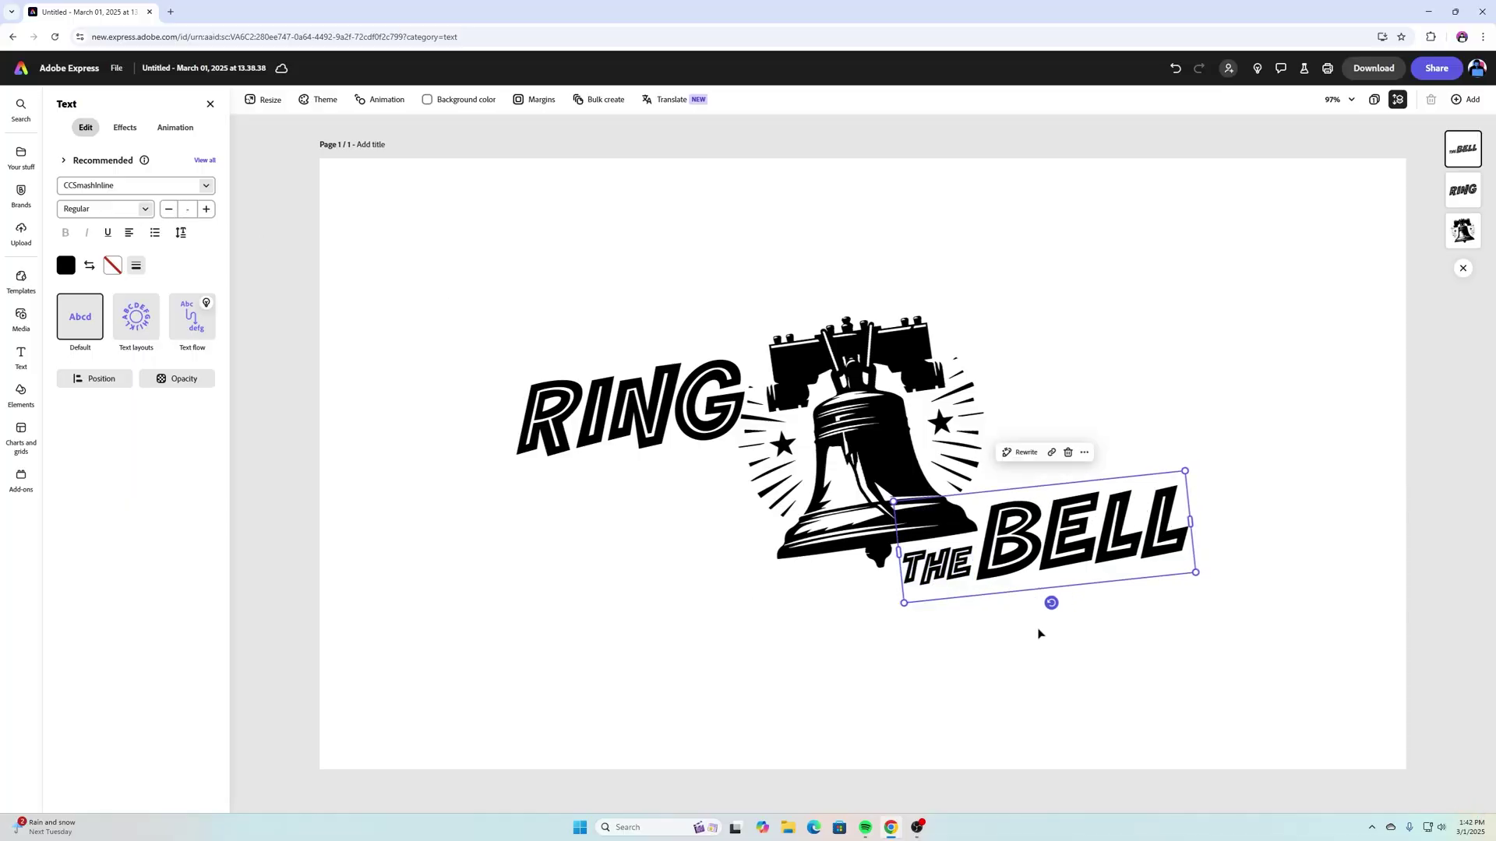
pyautogui.moveTo(1046, 556); pyautogui.dragTo(1048, 542)
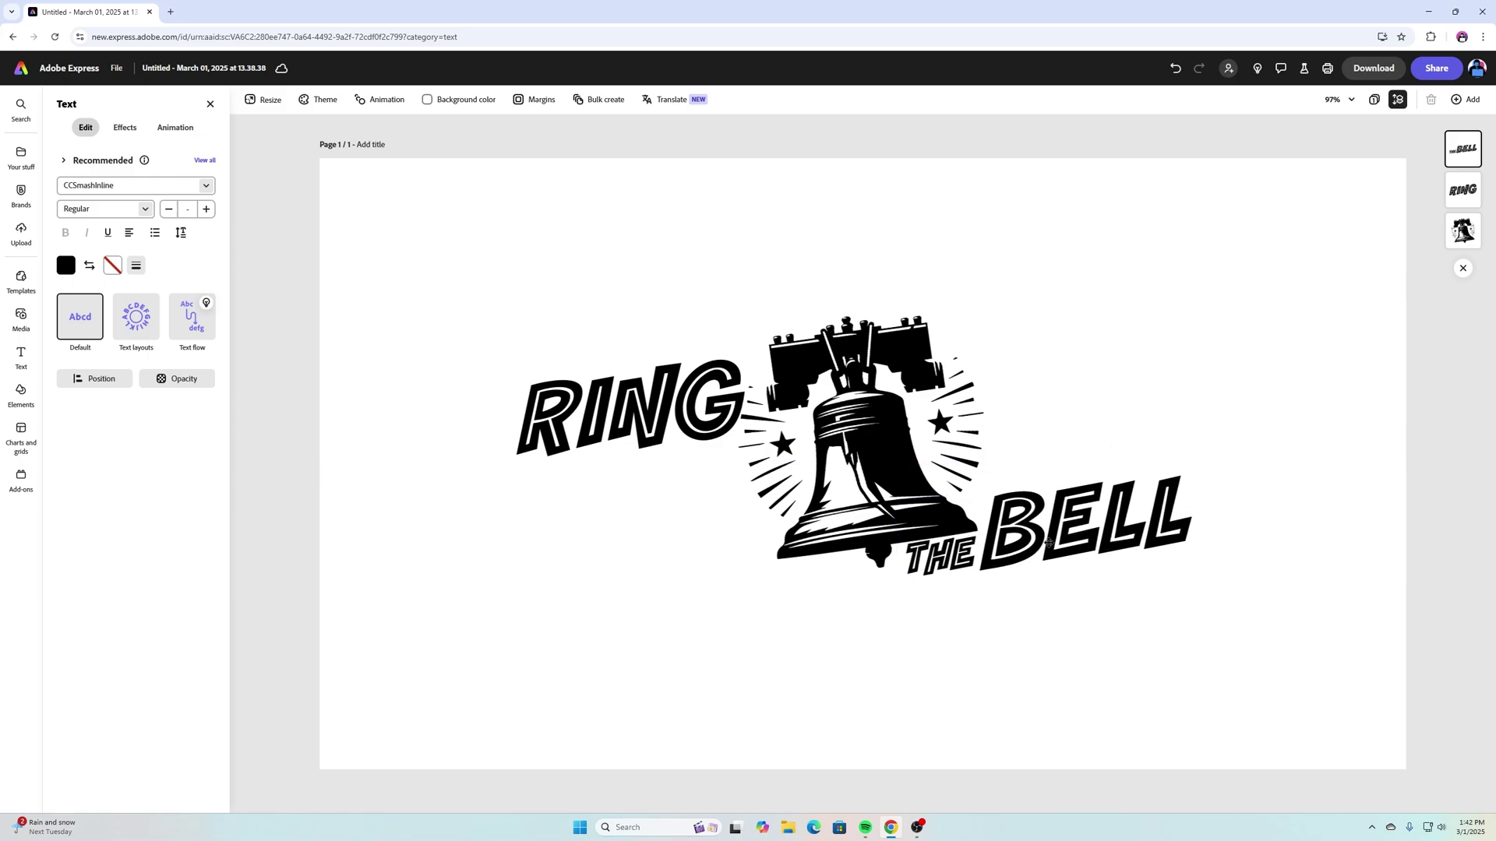
# Step: Select RING, the bell and THE BELL together and scale them up to nearly page width
pyautogui.click(1049, 543)
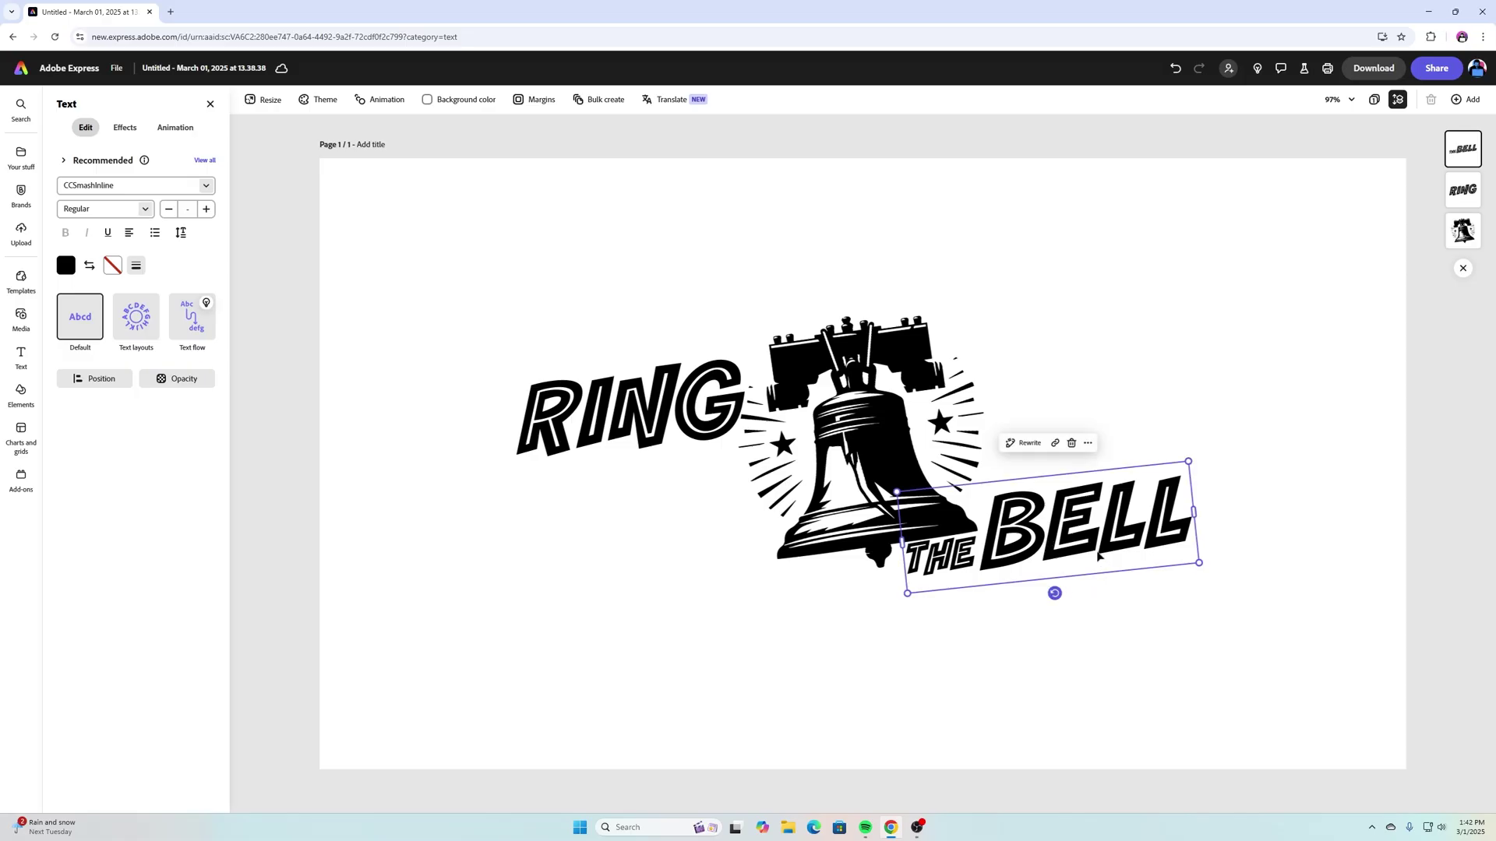
pyautogui.click(1227, 664)
pyautogui.moveTo(1275, 631); pyautogui.dragTo(410, 344)
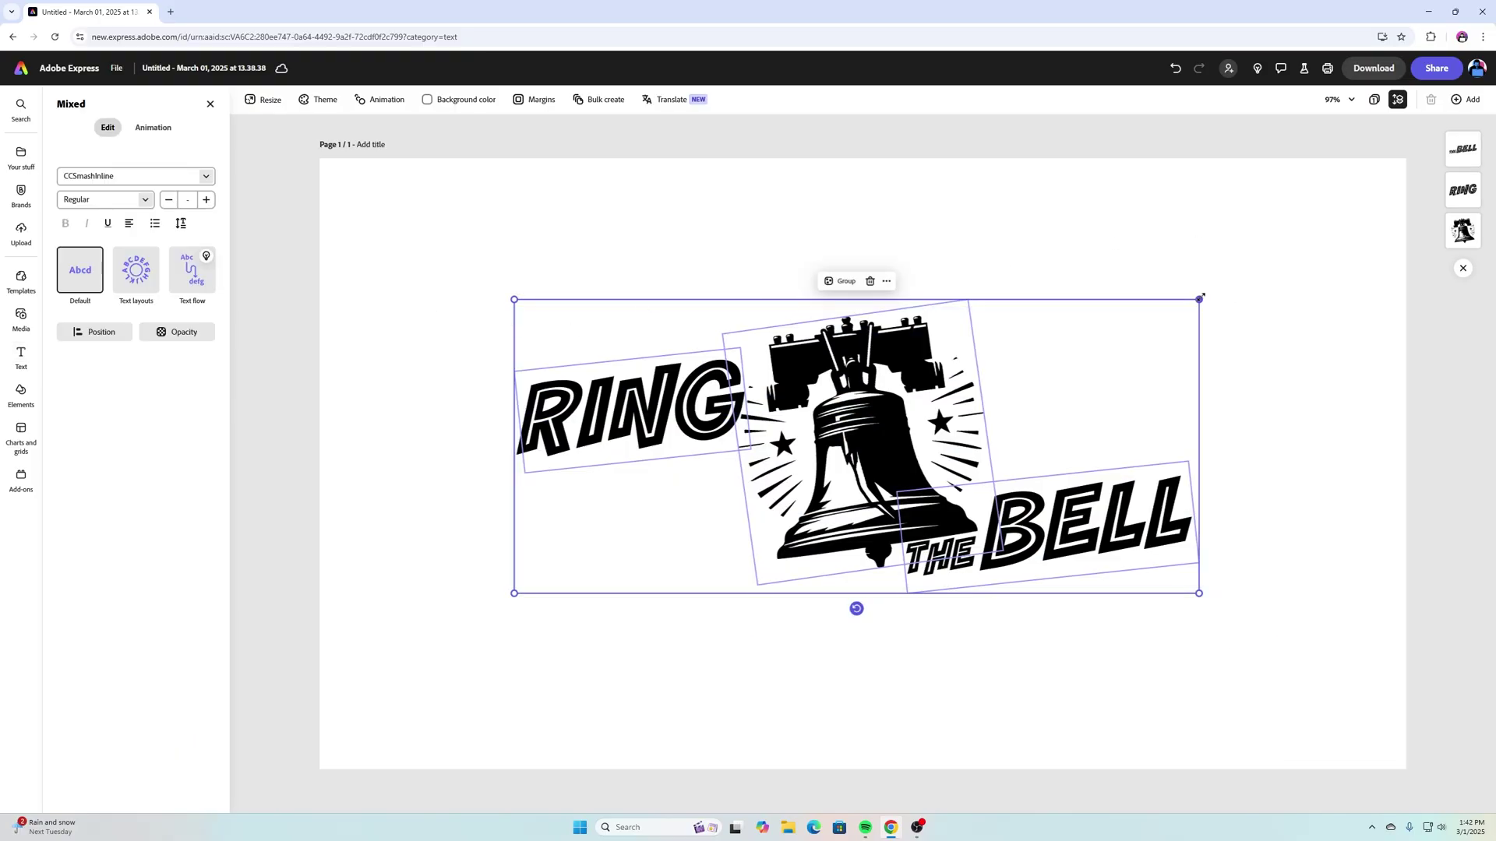
pyautogui.moveTo(1198, 300); pyautogui.dragTo(1383, 222)
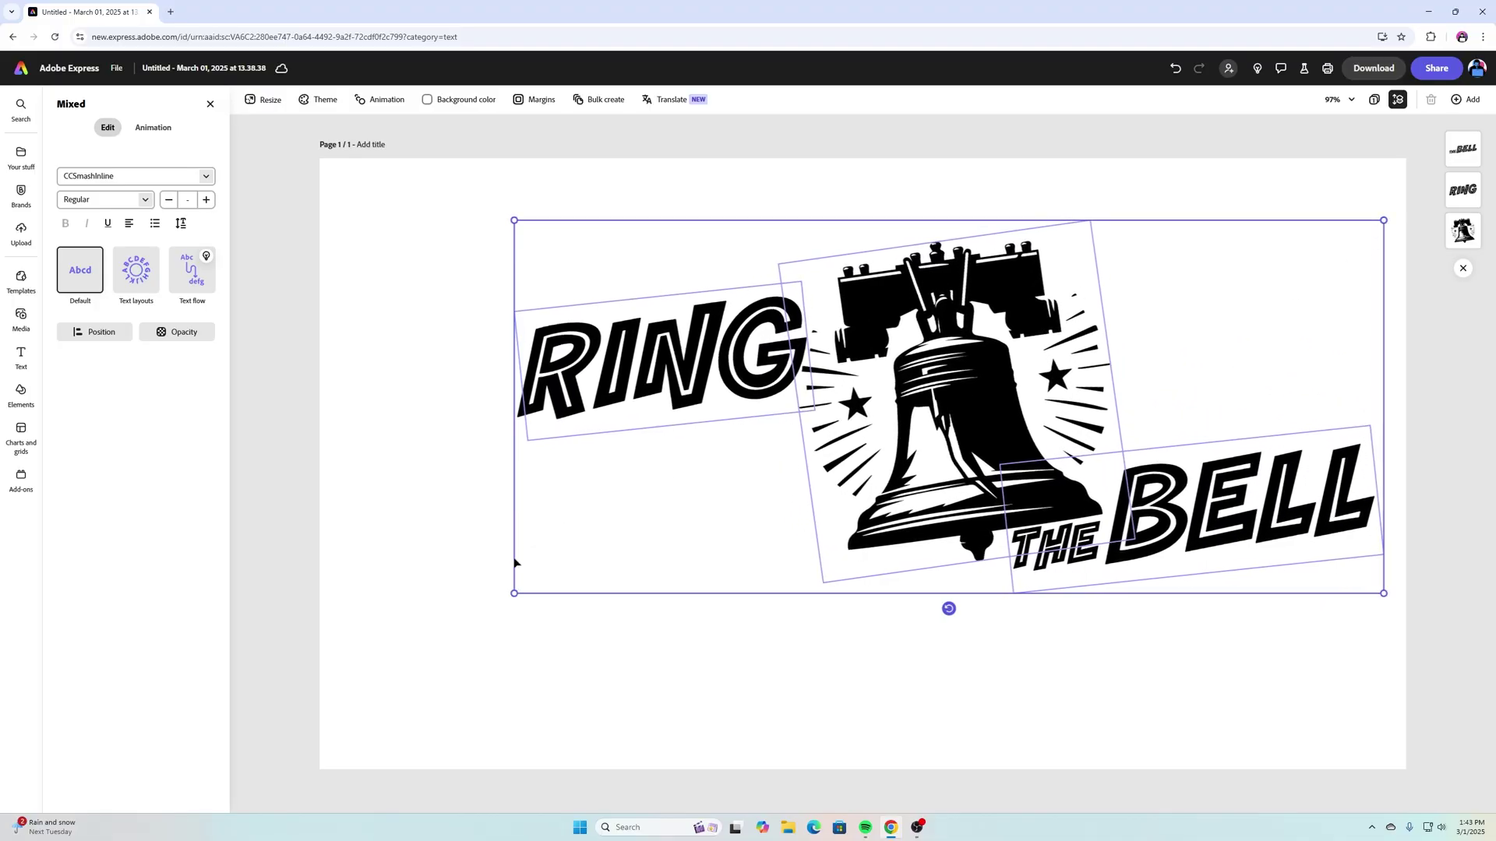
pyautogui.moveTo(514, 594); pyautogui.dragTo(362, 702)
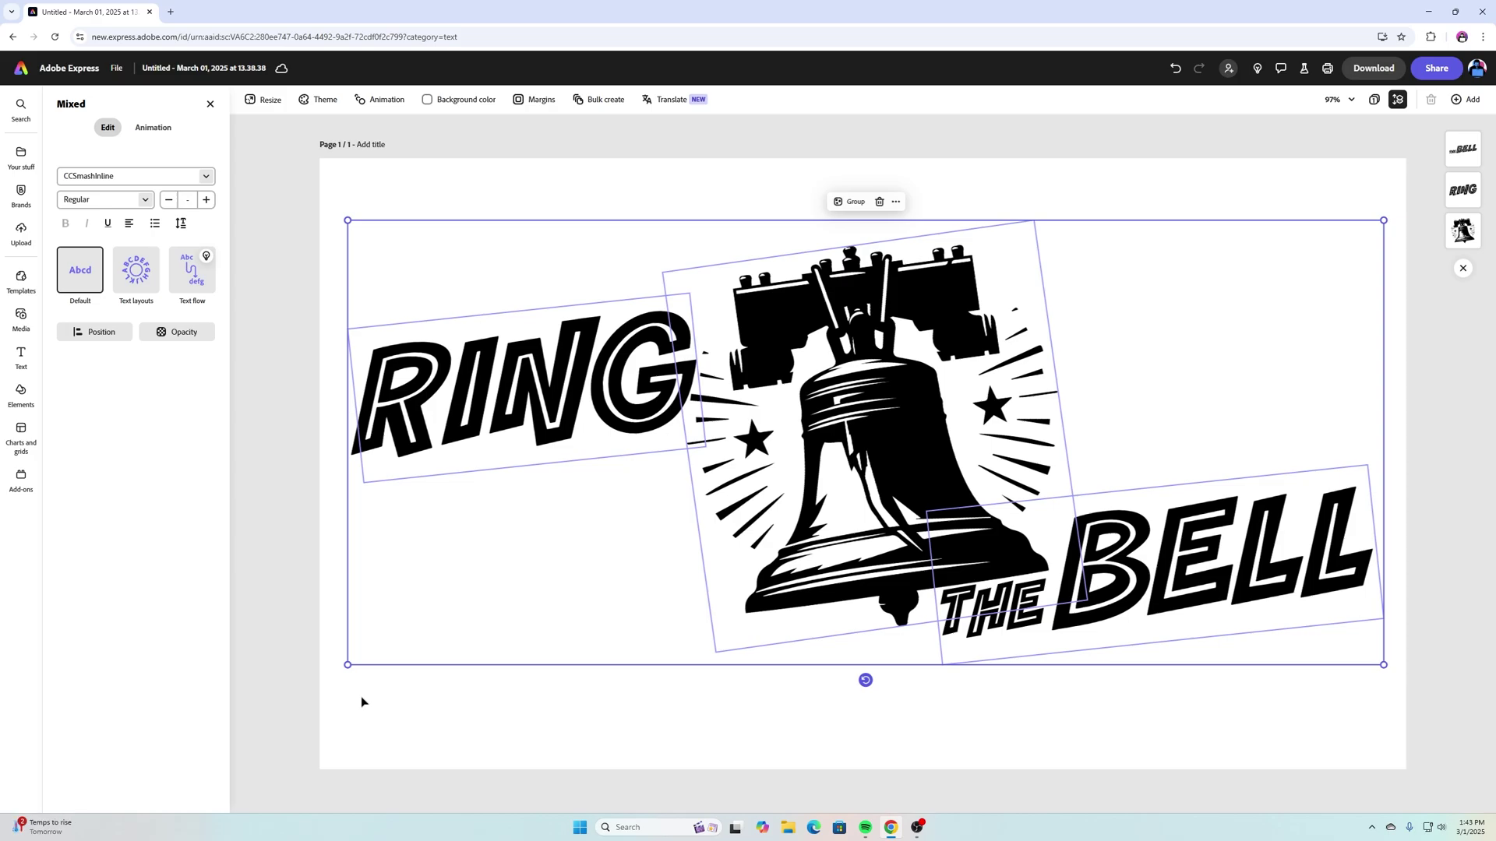
# Step: Nudge the whole enlarged design slightly to sit roughly centred on the page
pyautogui.moveTo(757, 325); pyautogui.dragTo(763, 326)
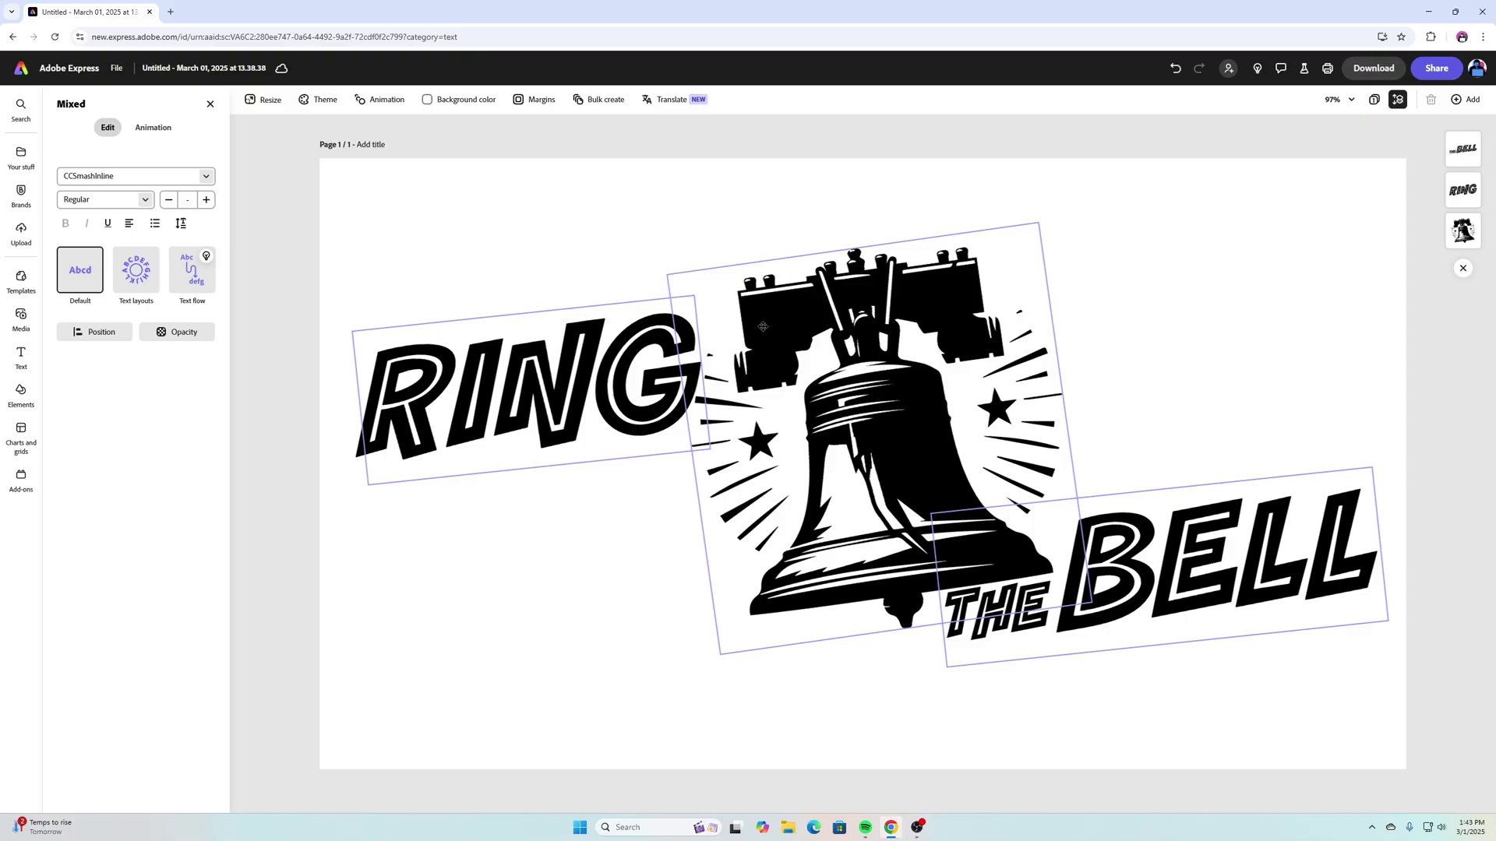
pyautogui.click(871, 148)
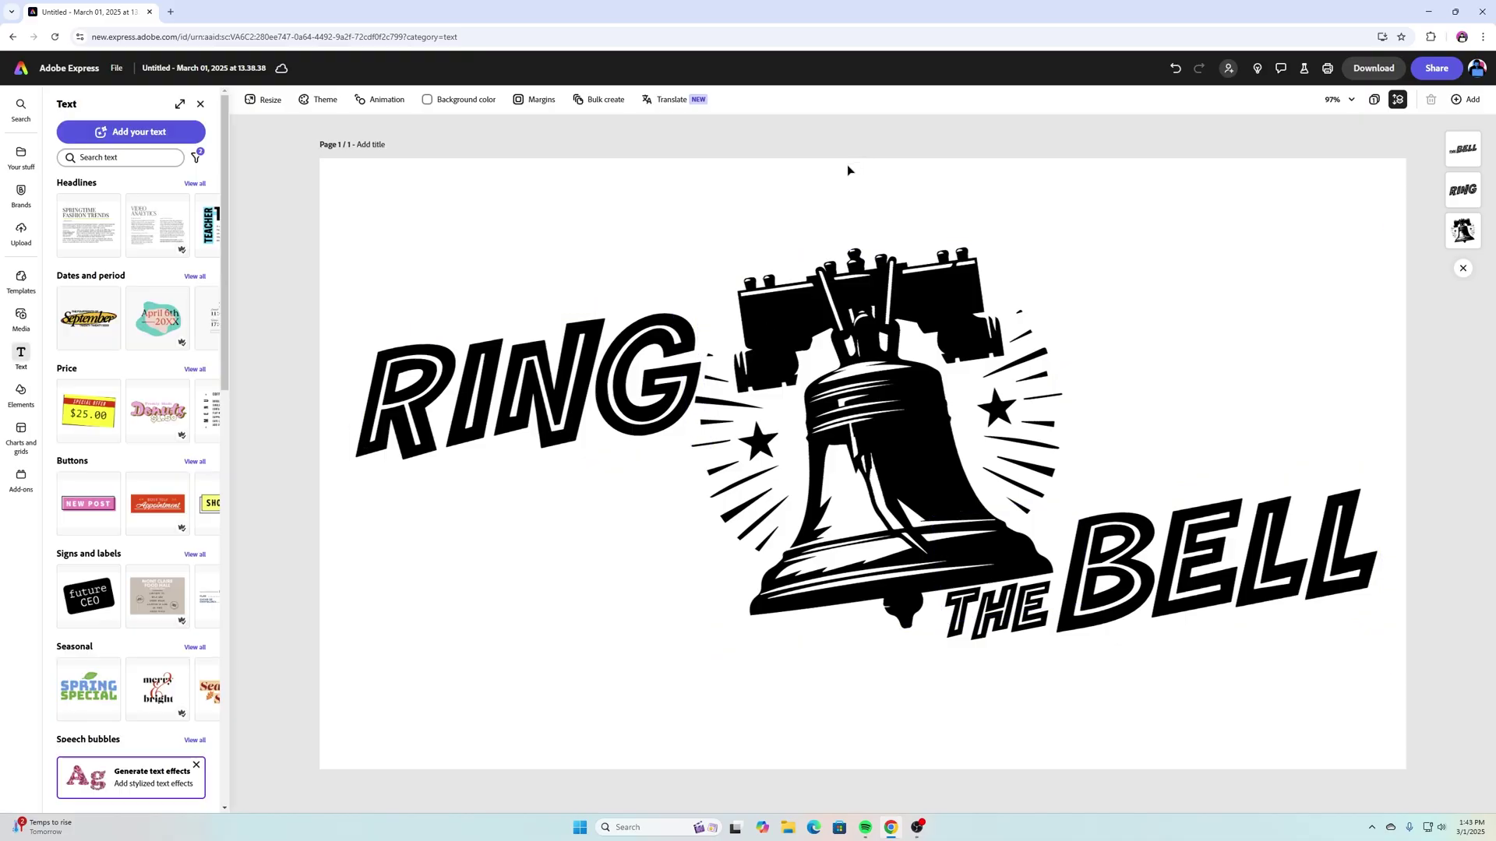
pyautogui.hotkey('ctrl', 'a')
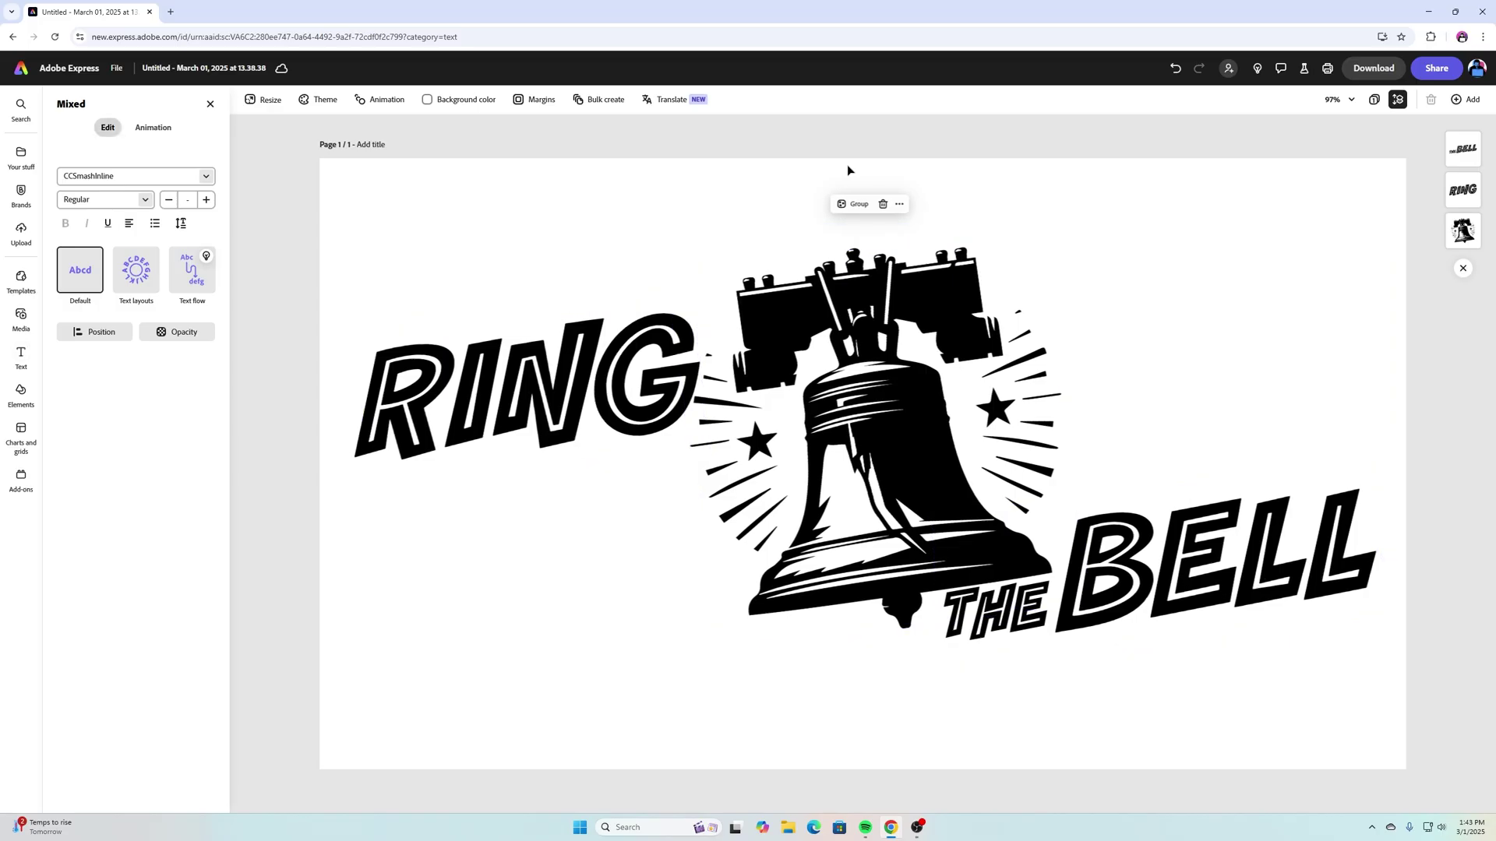
pyautogui.press('Left')
pyautogui.press('Left')
pyautogui.press('Left')
pyautogui.press('Left')
pyautogui.press('Left')
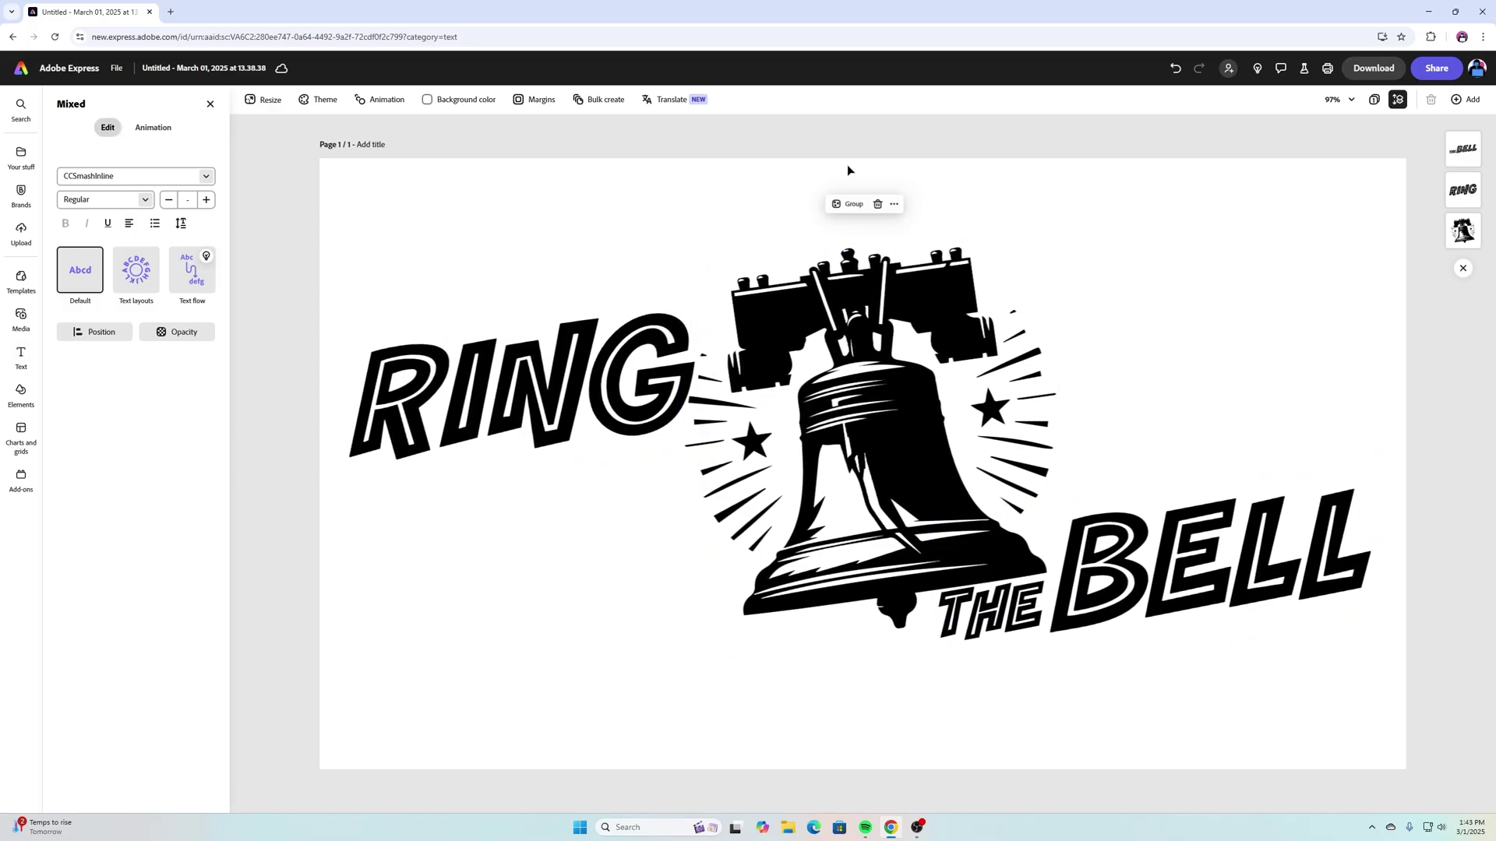
# Step: Add an exclamation mark so the text reads THE BELL!
pyautogui.click(1044, 134)
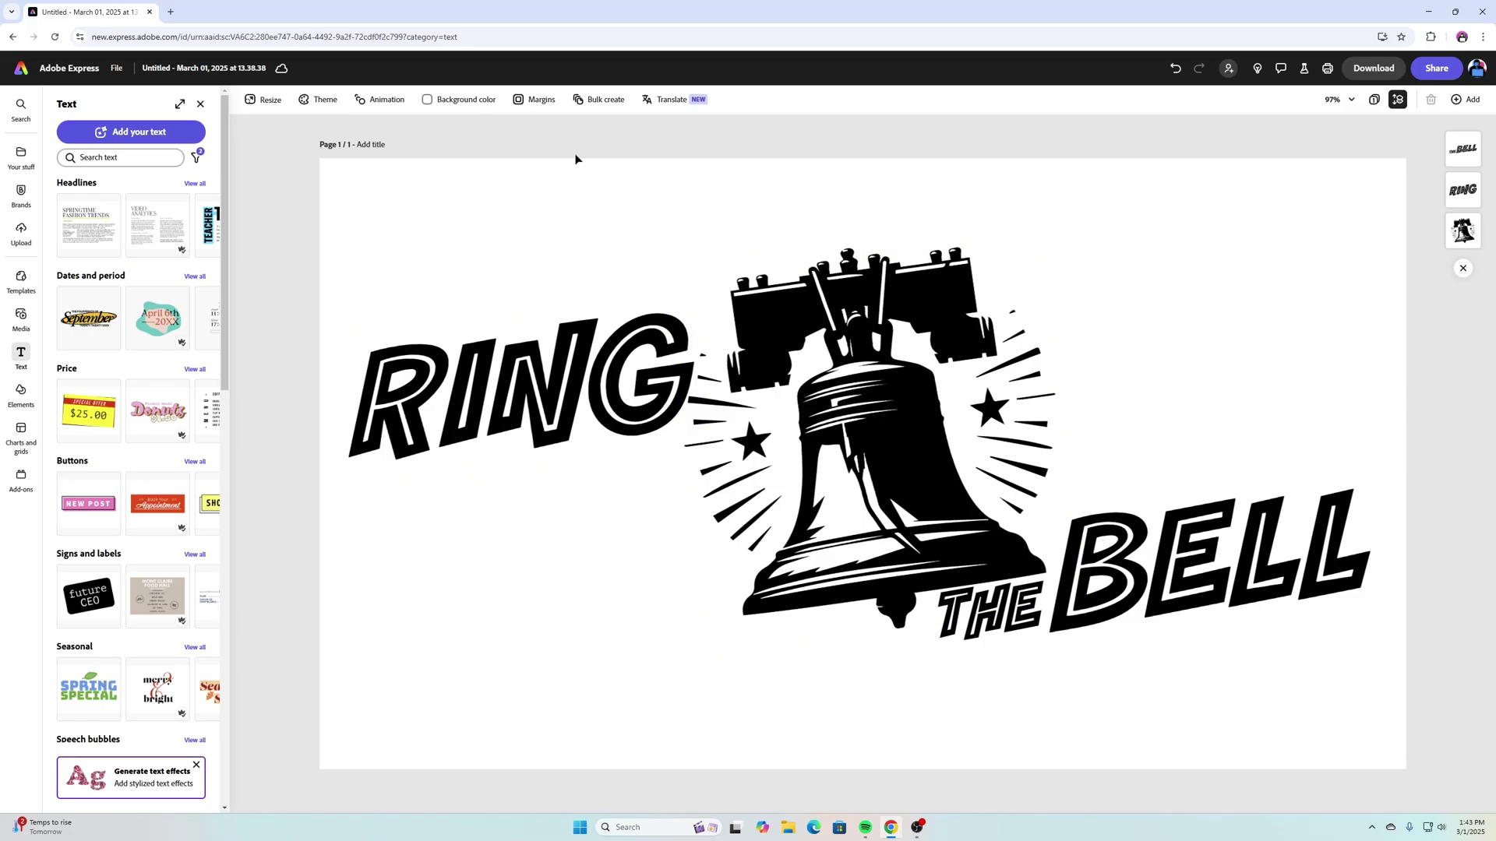
pyautogui.click(1348, 538)
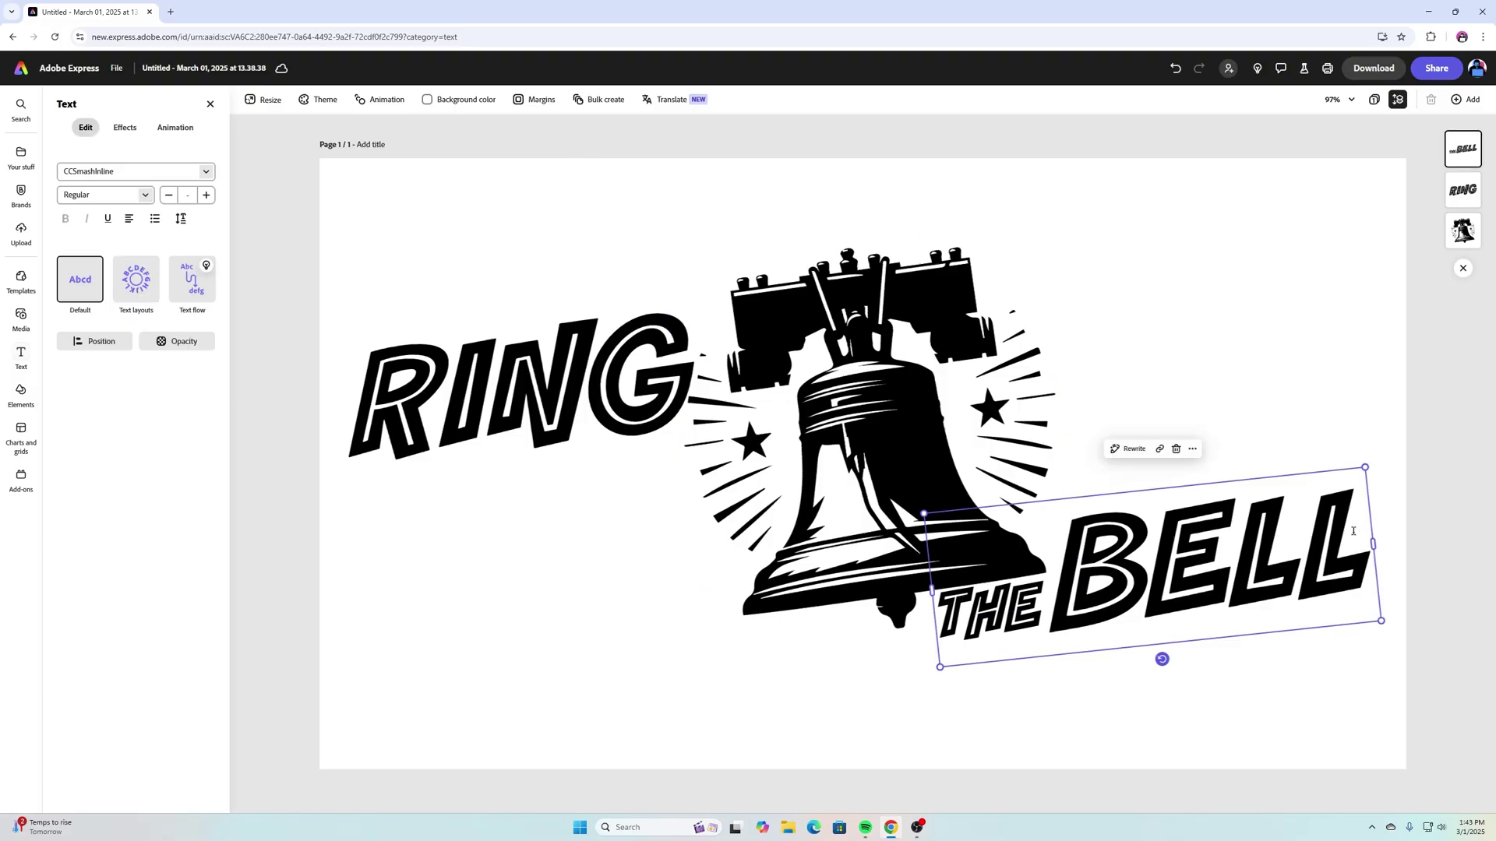
pyautogui.click(1354, 530)
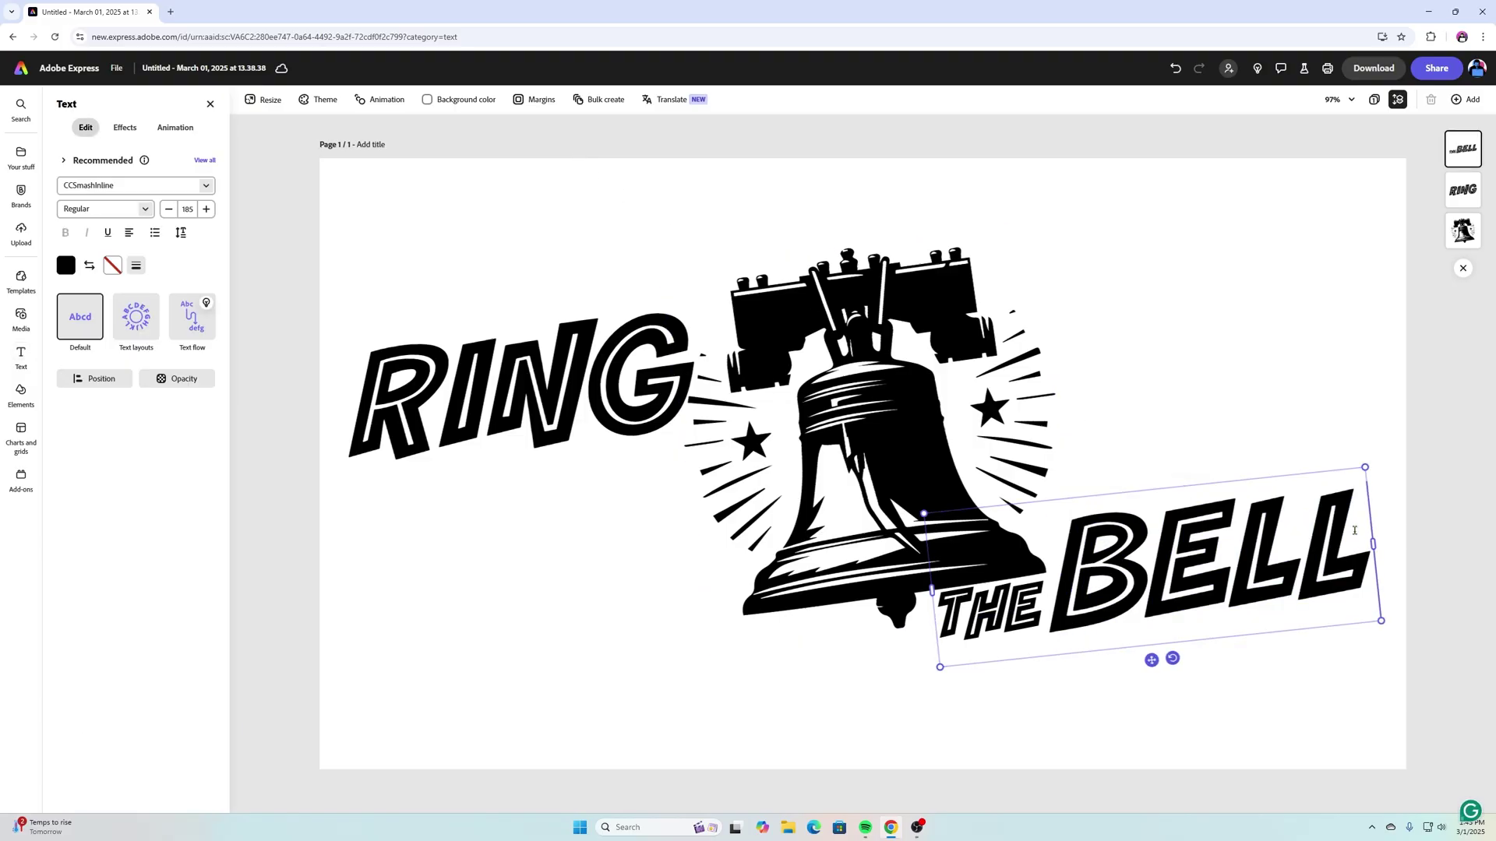
pyautogui.write('!')
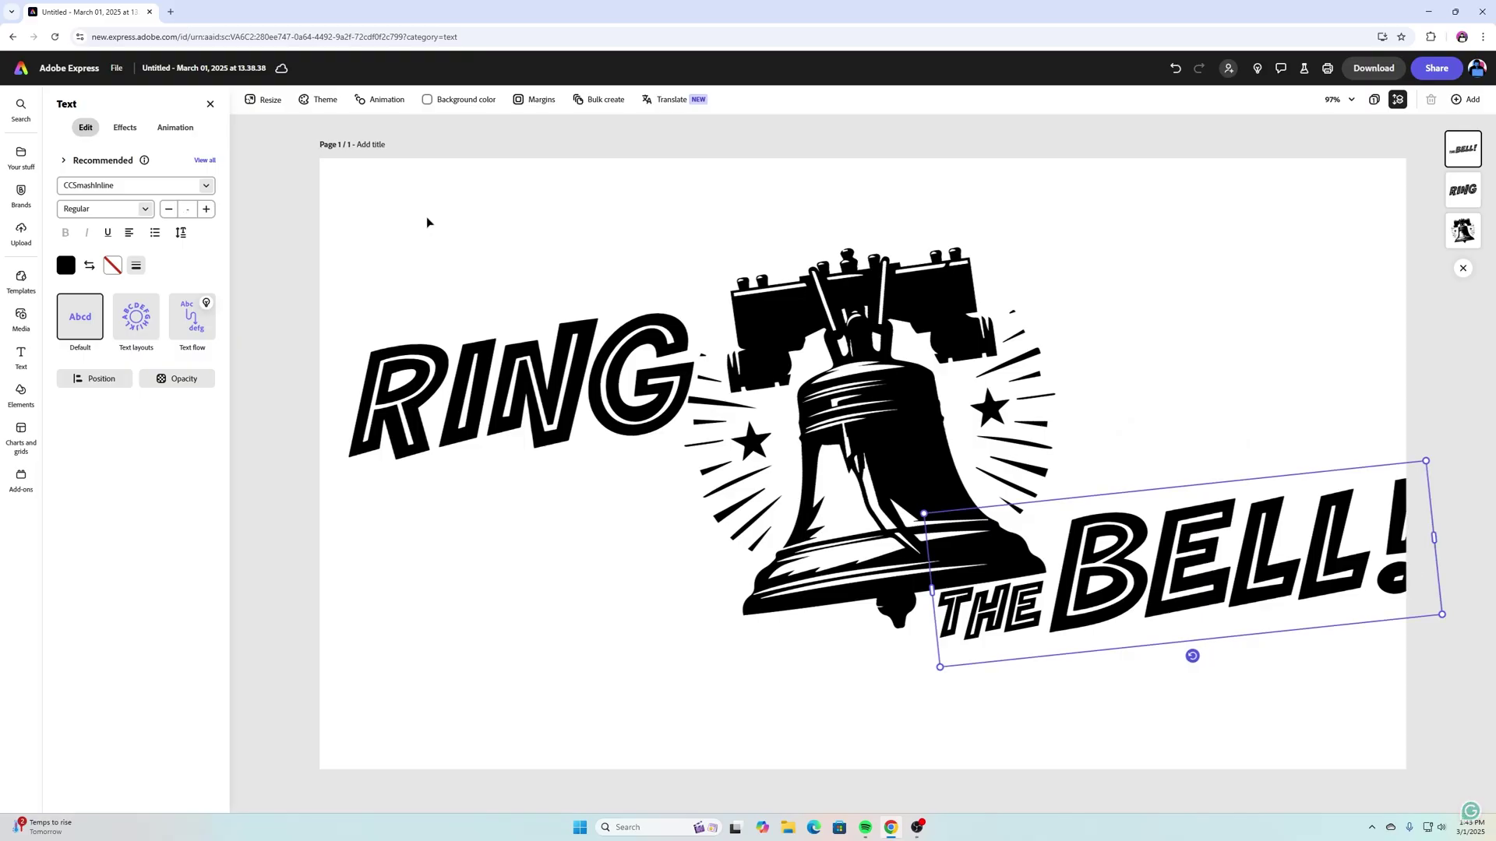
# Step: Shrink the whole bell-and-title design slightly and centre it horizontally on the page
pyautogui.moveTo(329, 200); pyautogui.dragTo(1232, 599)
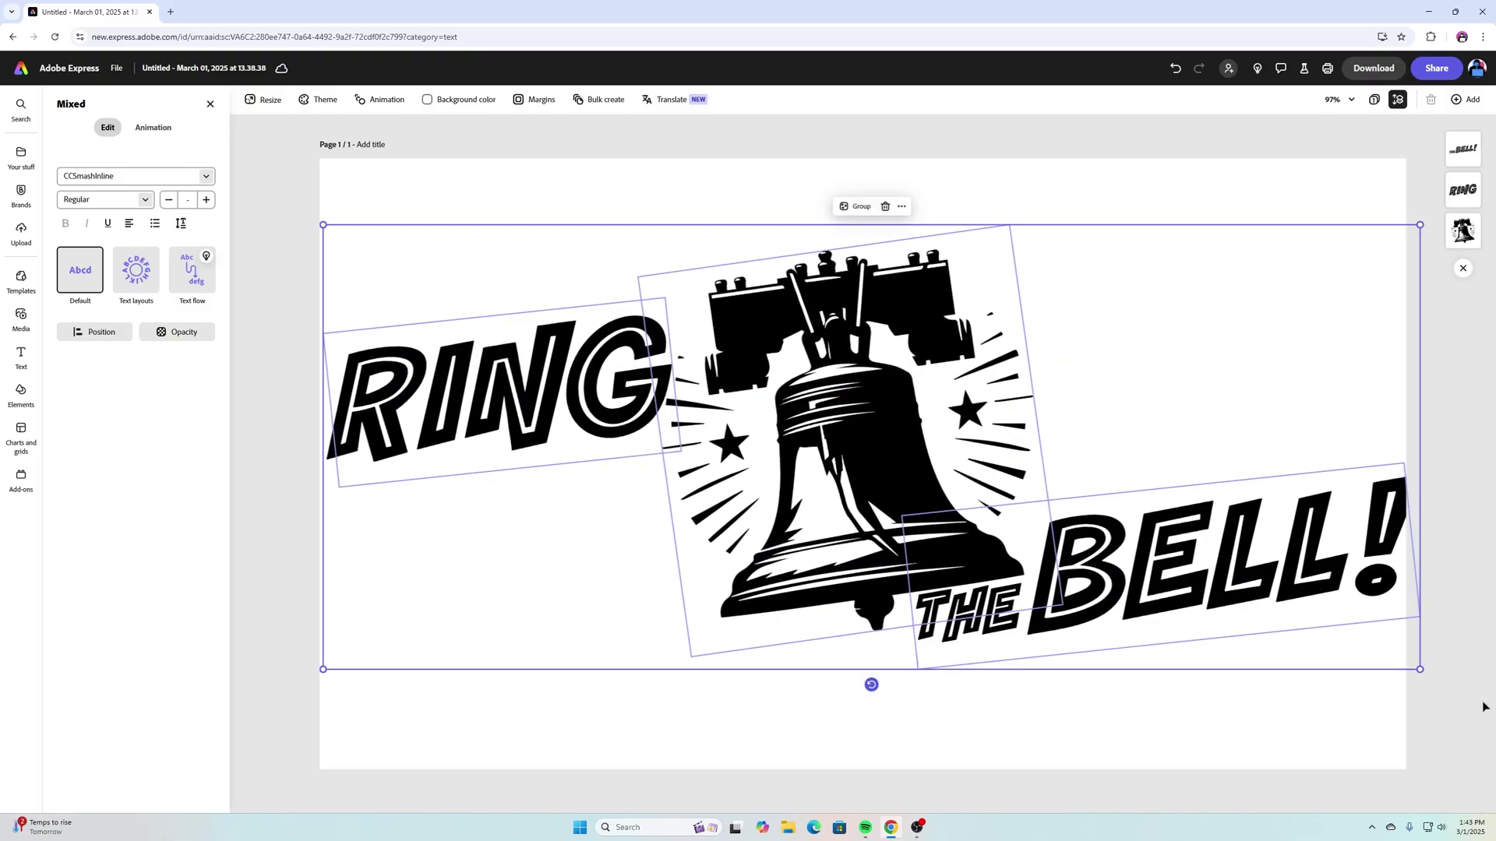
pyautogui.moveTo(1420, 669); pyautogui.dragTo(1397, 620)
pyautogui.moveTo(927, 542); pyautogui.dragTo(936, 543)
pyautogui.click(1230, 367)
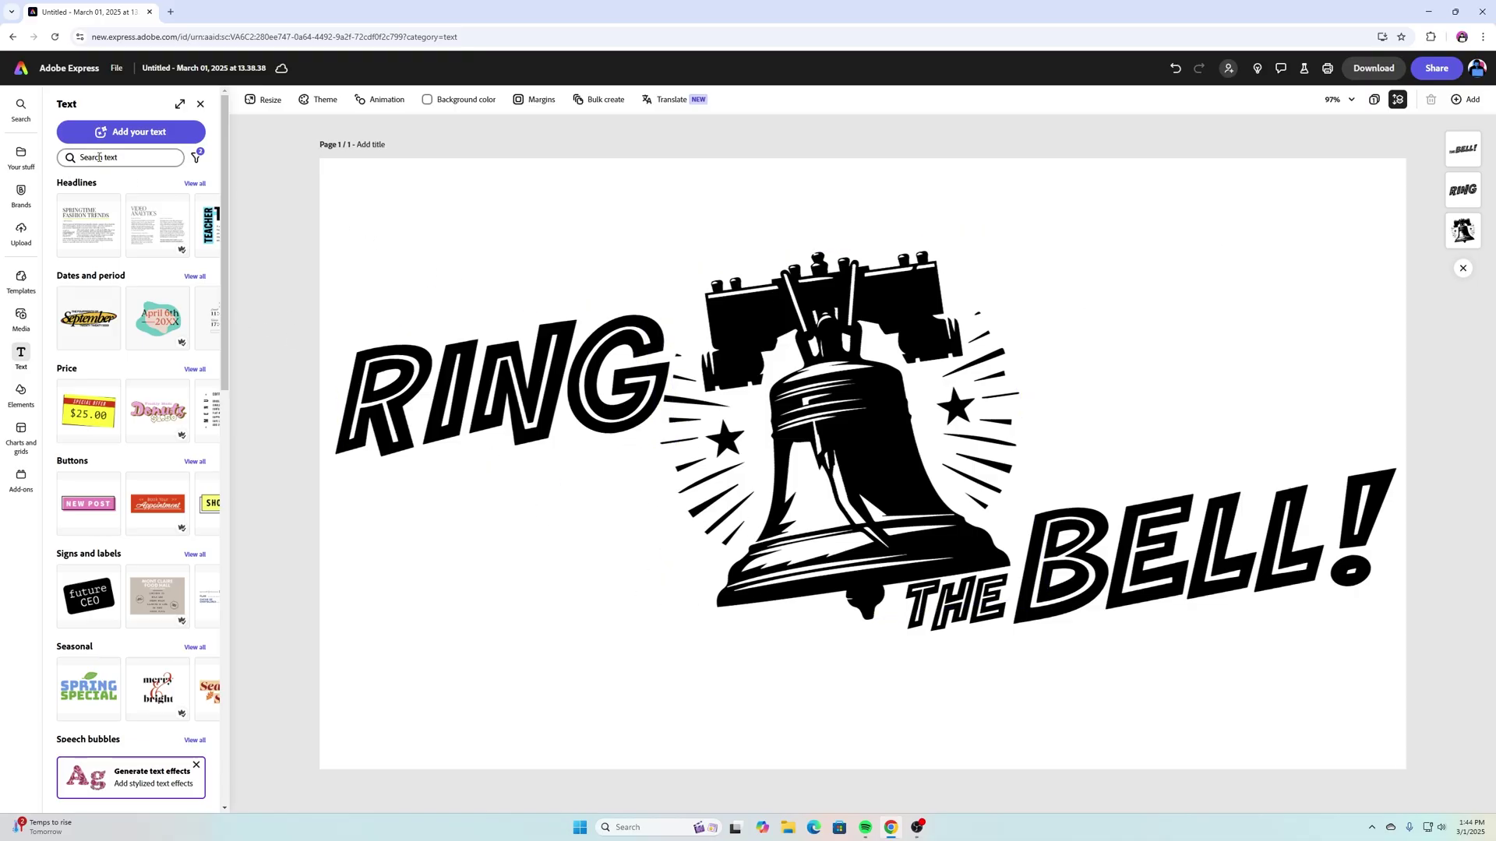
# Step: Search the Elements library for baseball player art ('BASEBAL') and browse the results
pyautogui.click(23, 394)
pyautogui.click(143, 159)
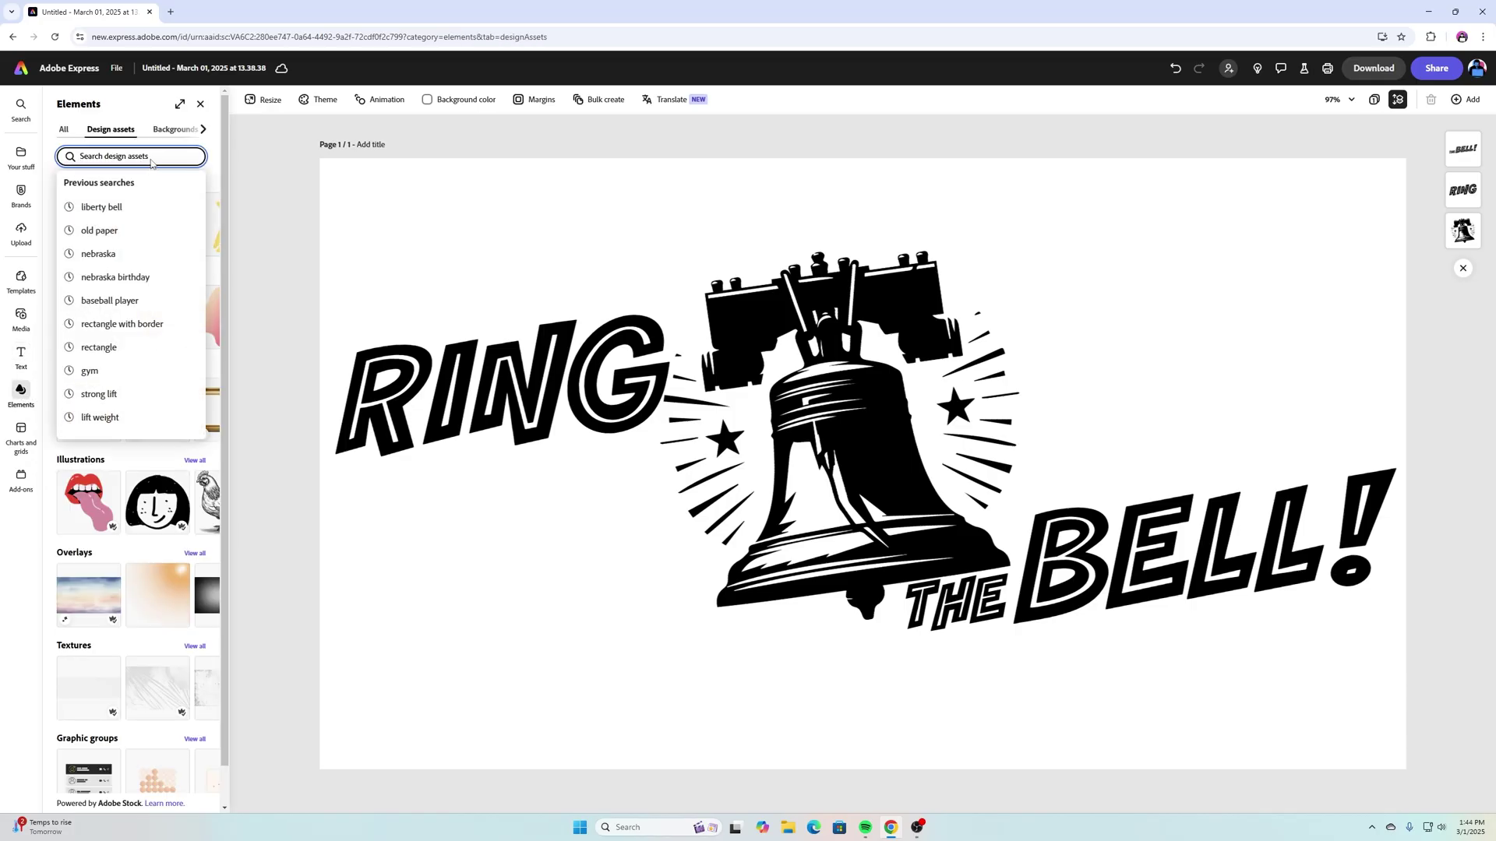
pyautogui.write('BASEBALL PLAYER')
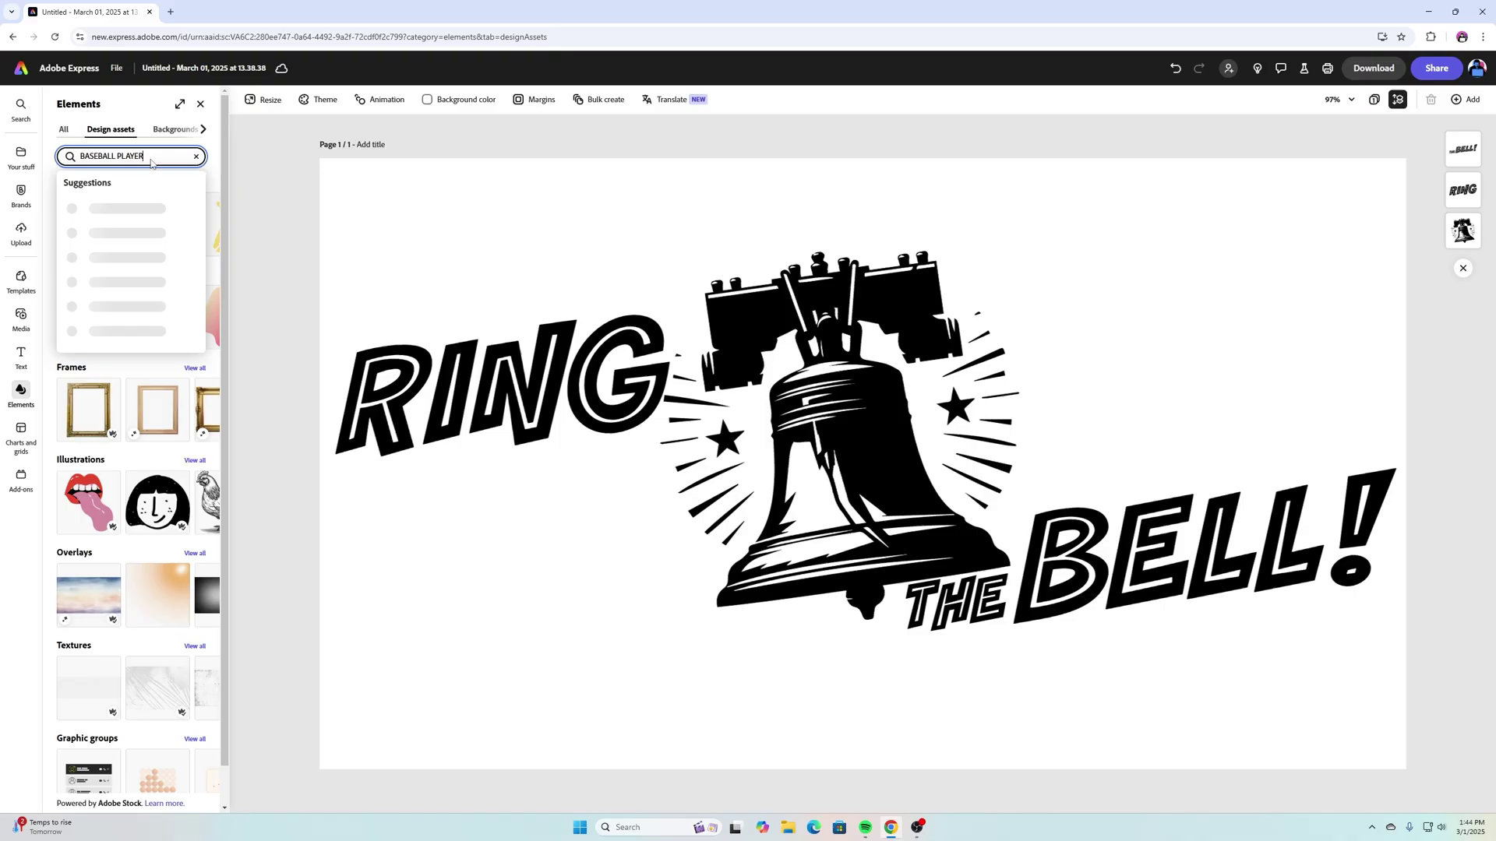
pyautogui.press('Return')
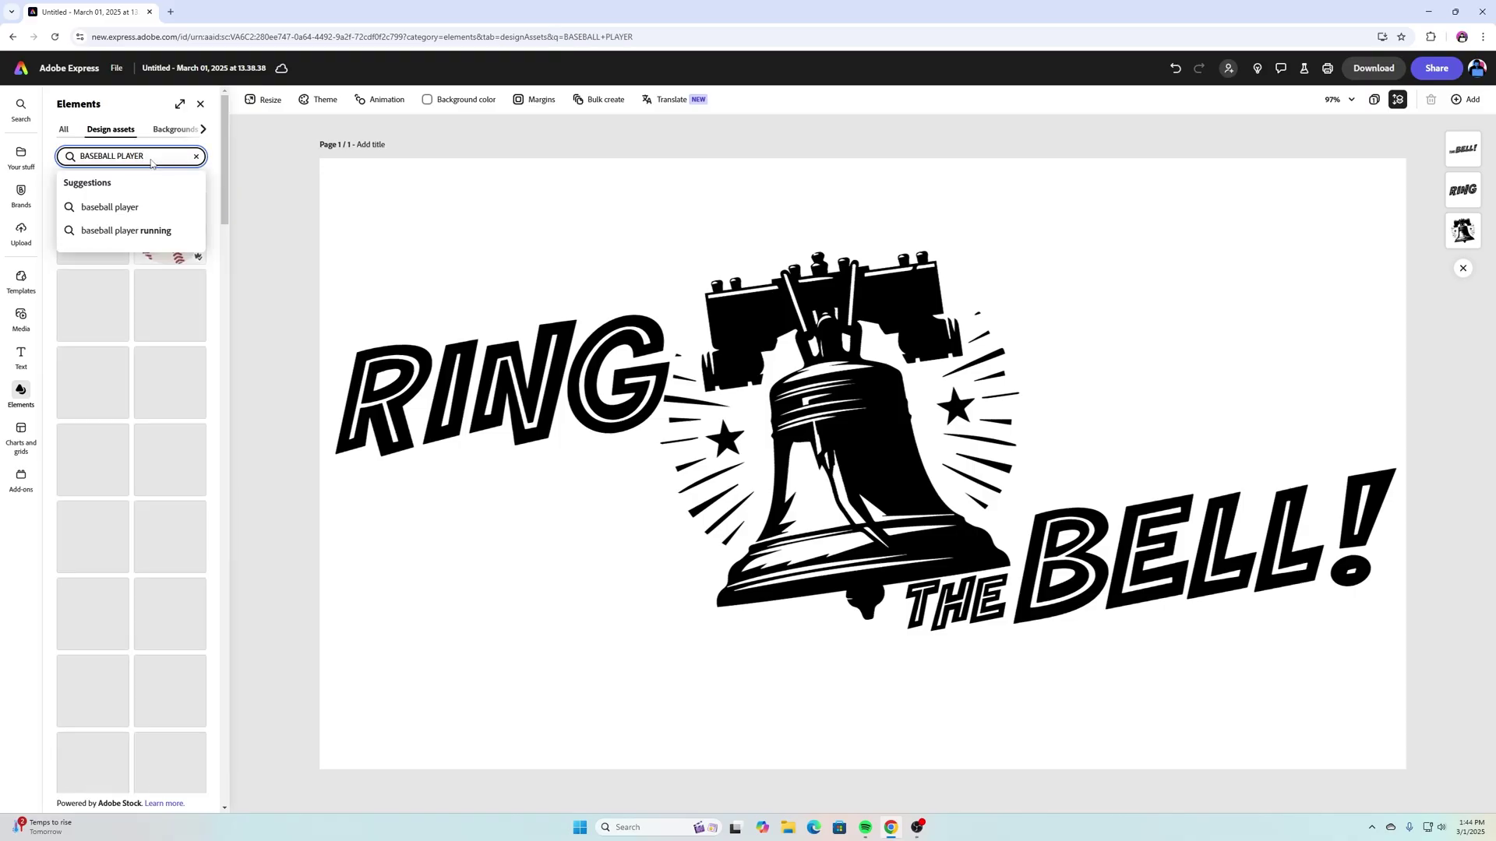
pyautogui.click(176, 209)
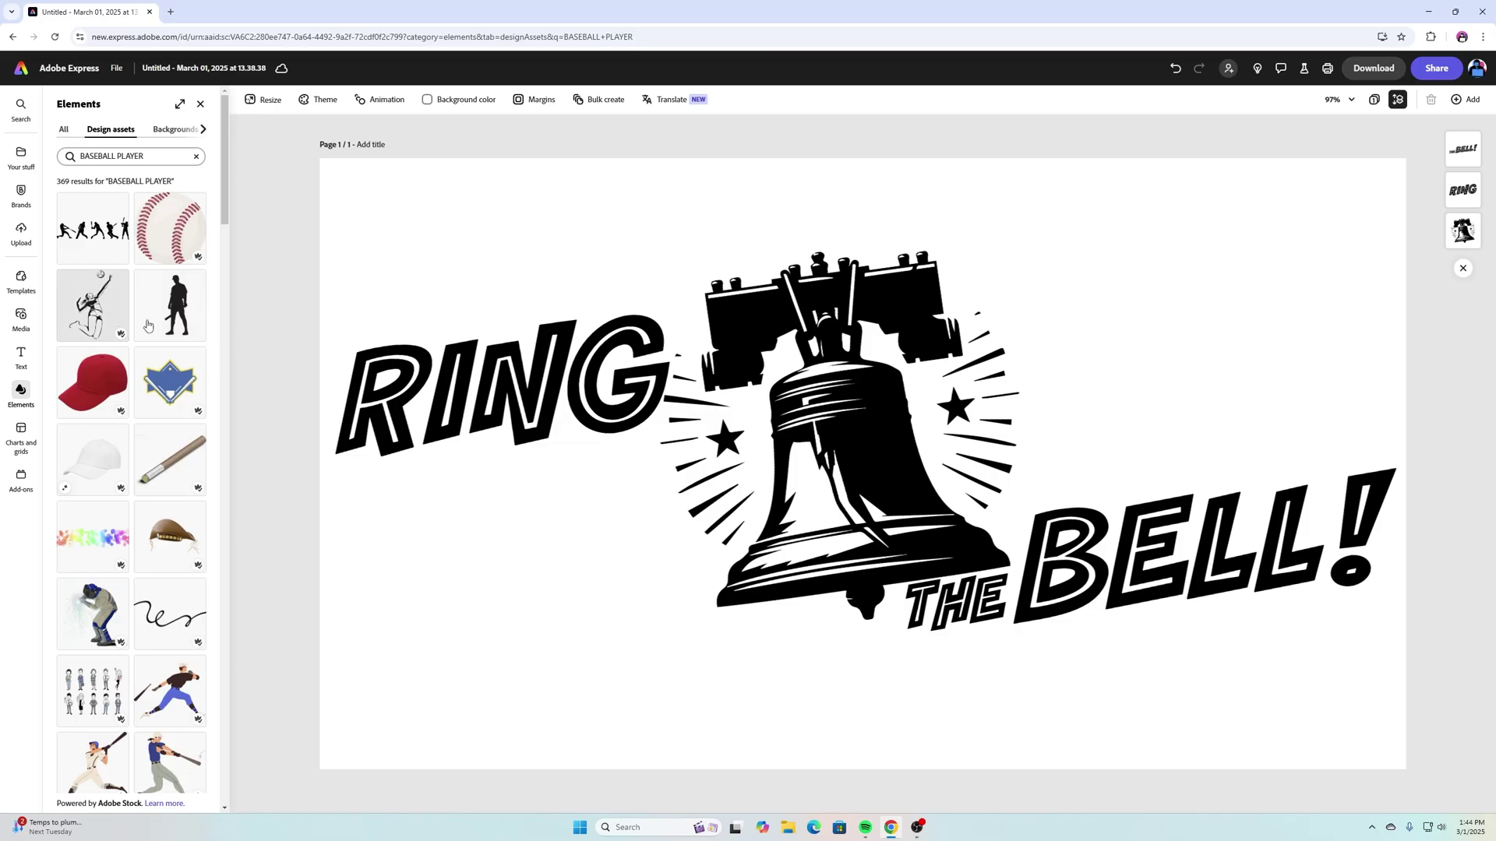
pyautogui.scroll(-3, 202, 420)
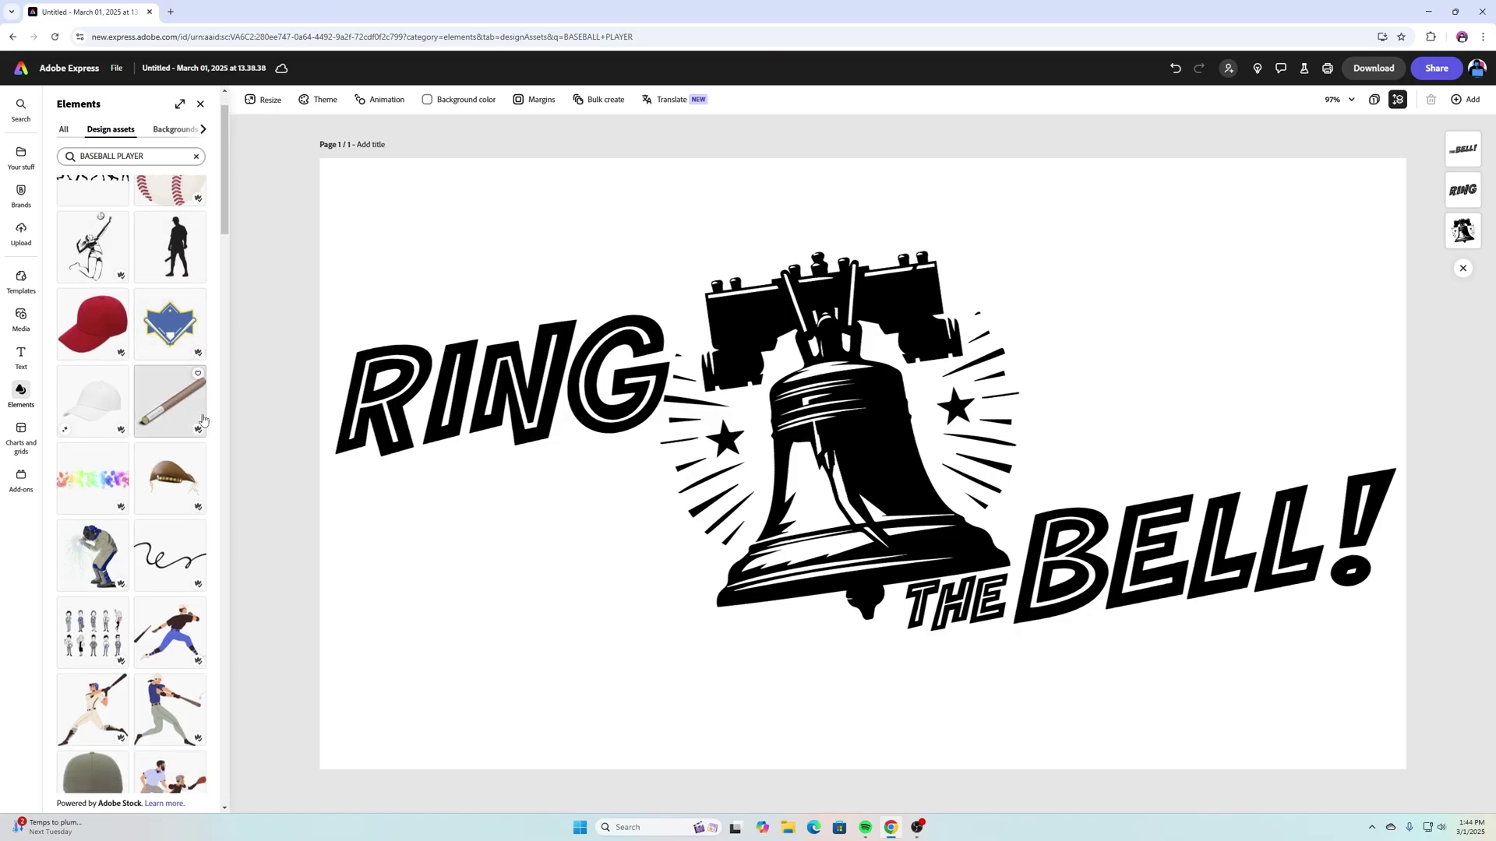
pyautogui.scroll(-5, 203, 421)
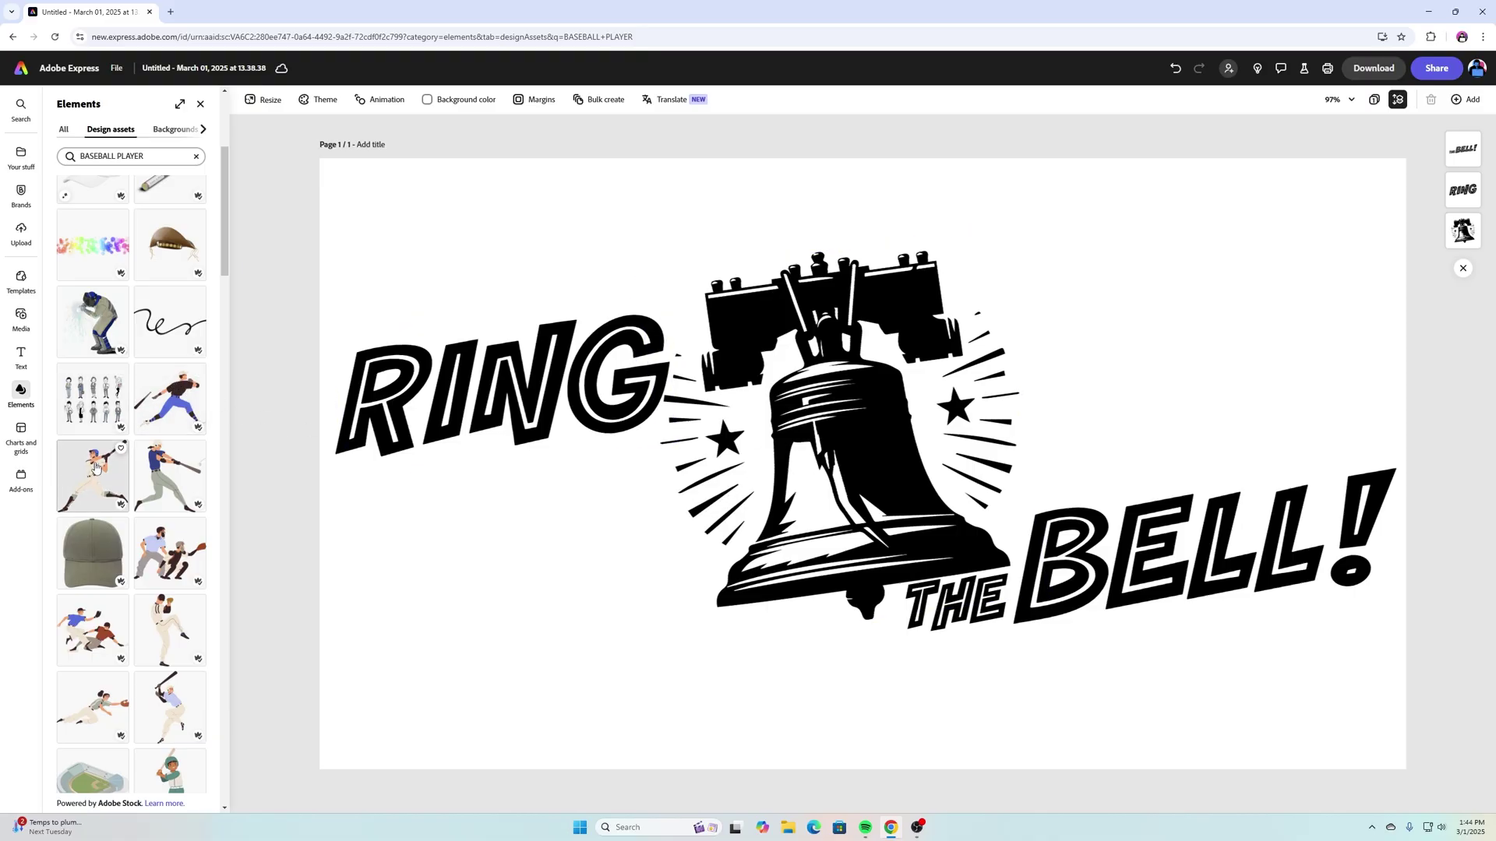
# Step: Try the pitcher illustration, delete it, and place a blue-jersey batter at the upper right
pyautogui.click(170, 400)
pyautogui.moveTo(897, 435); pyautogui.dragTo(1247, 292)
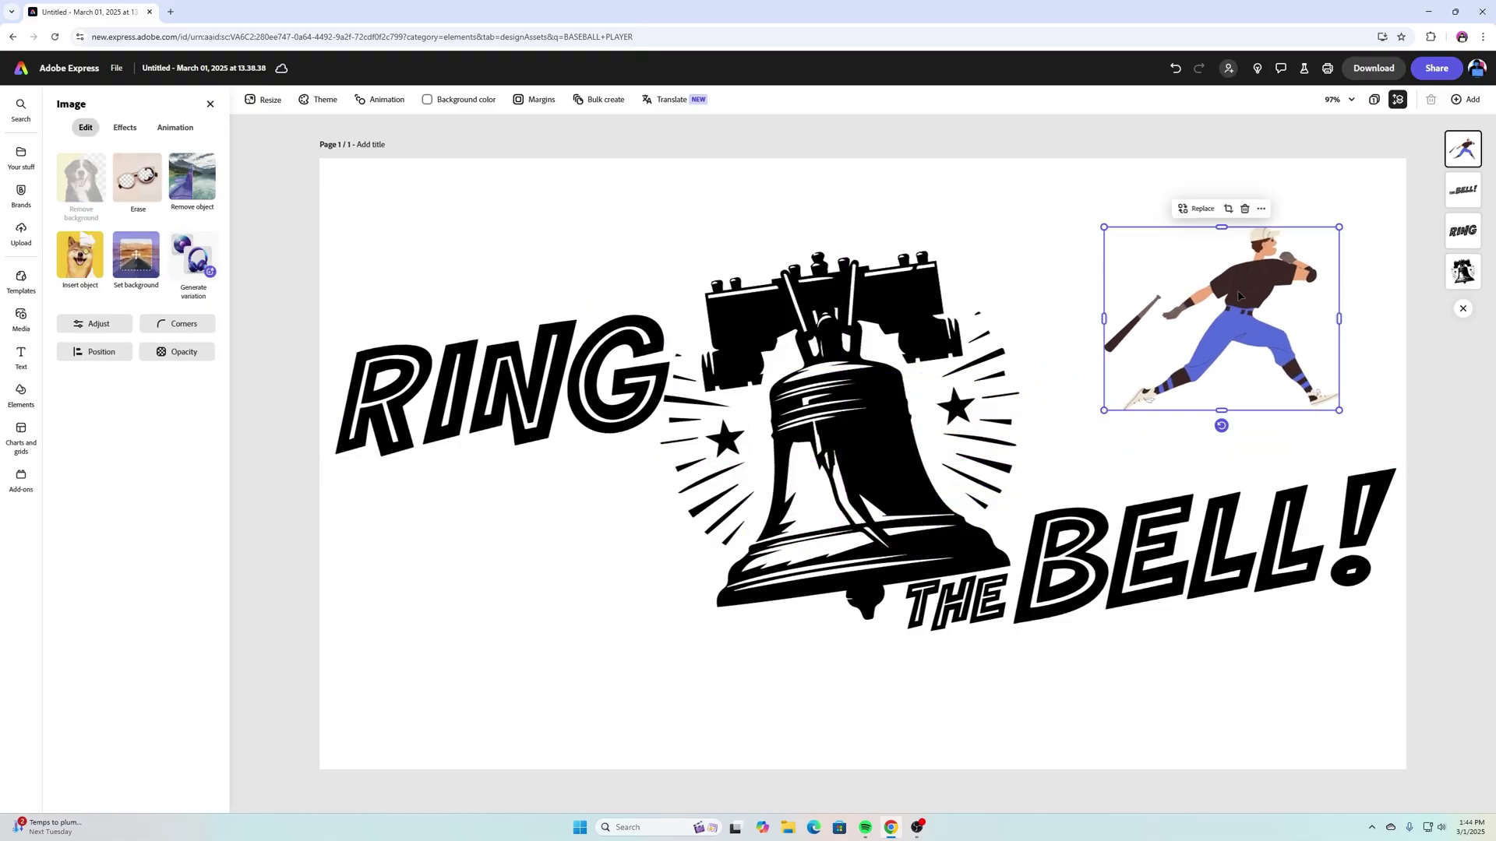
pyautogui.press('Delete')
pyautogui.click(170, 475)
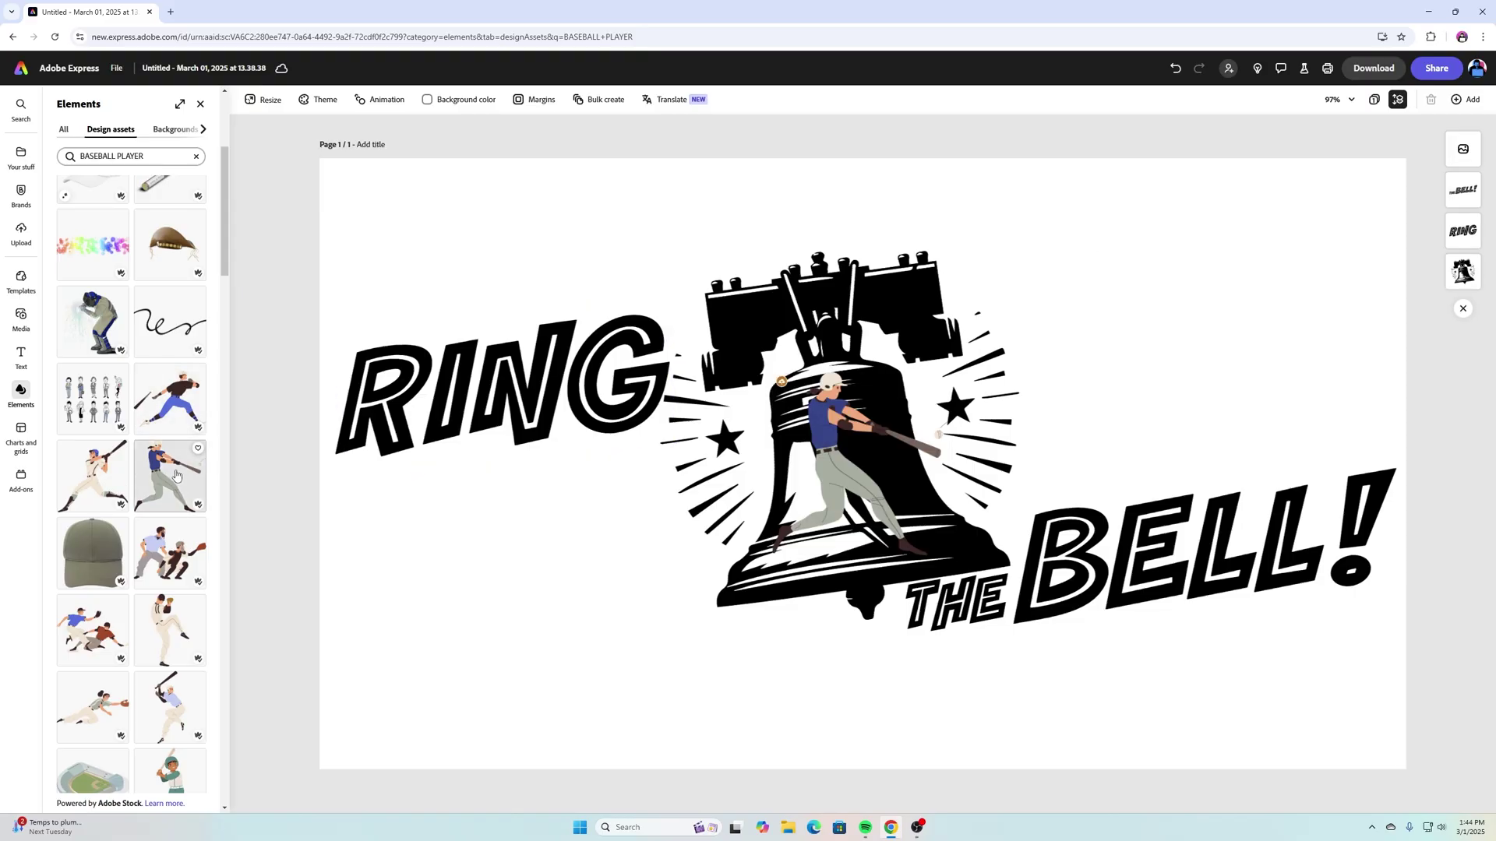
pyautogui.moveTo(826, 427); pyautogui.dragTo(1196, 270)
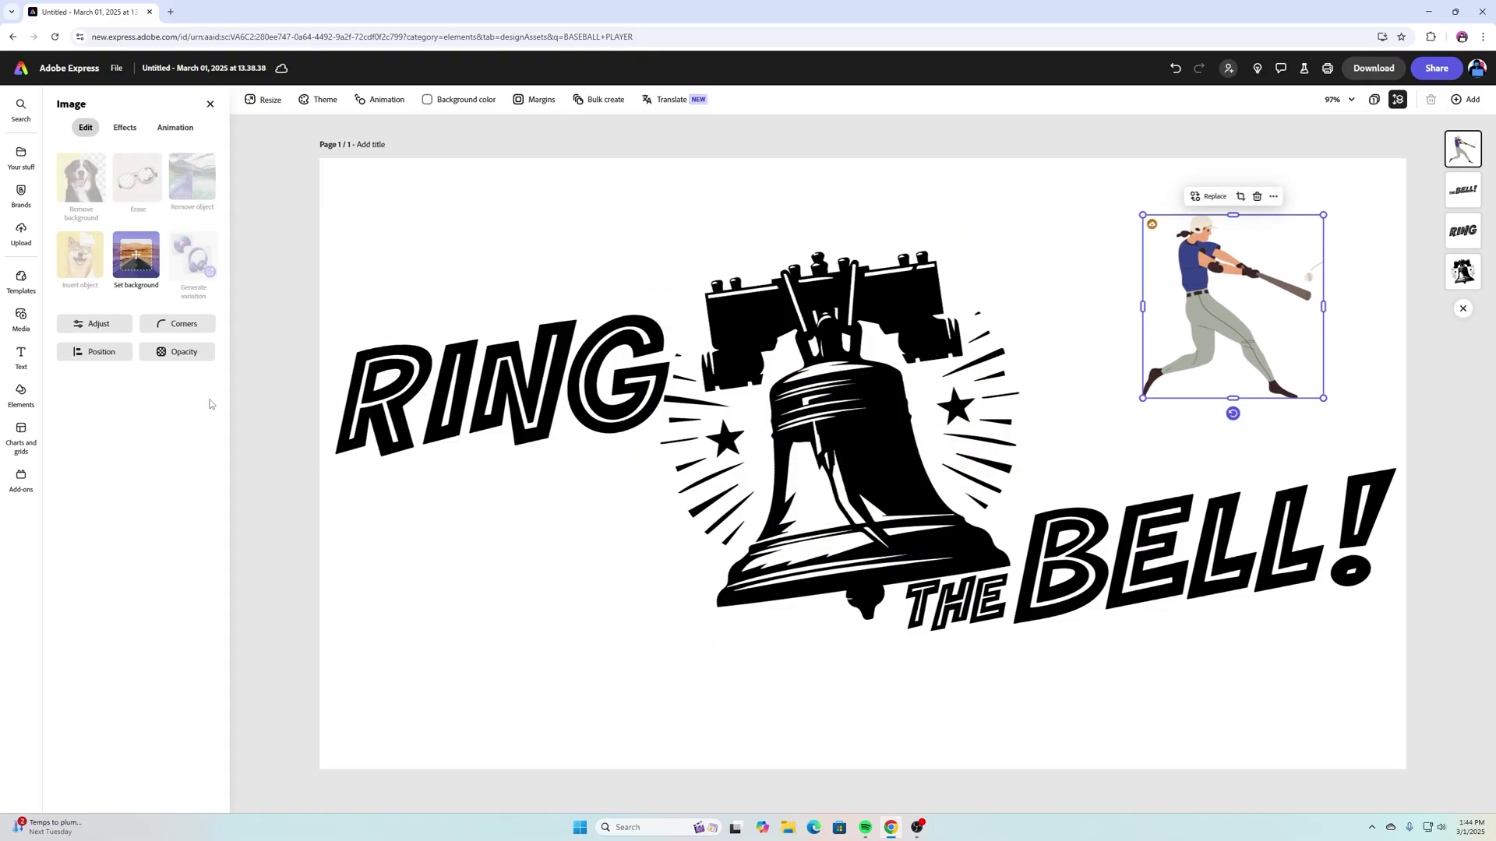
# Step: Add the white-uniform batter, enlarge it, flip it horizontally, and set it by the bell's lower left
pyautogui.click(472, 587)
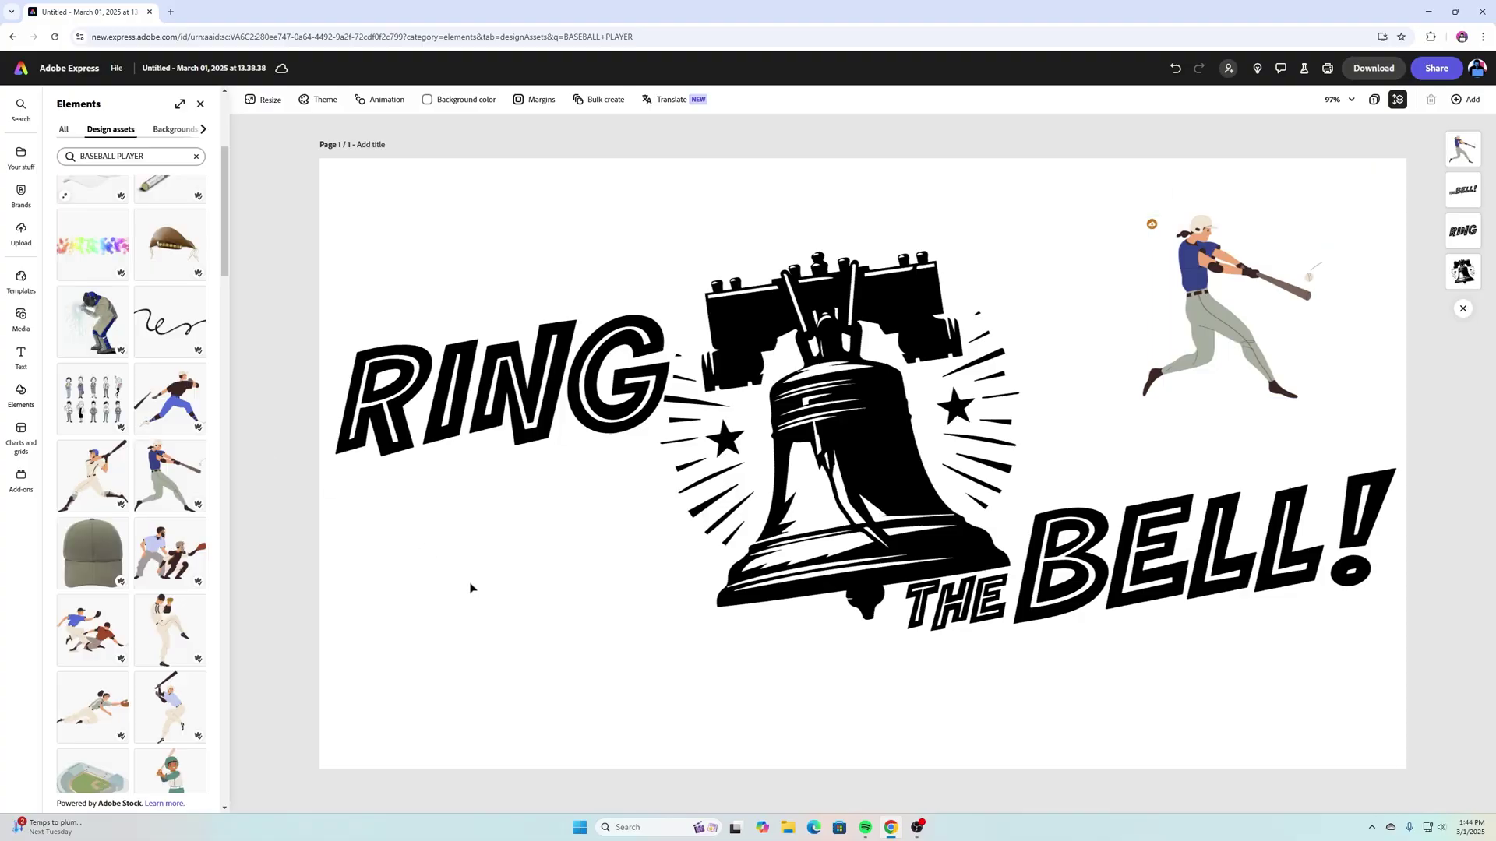
pyautogui.click(95, 477)
pyautogui.moveTo(862, 463); pyautogui.dragTo(475, 649)
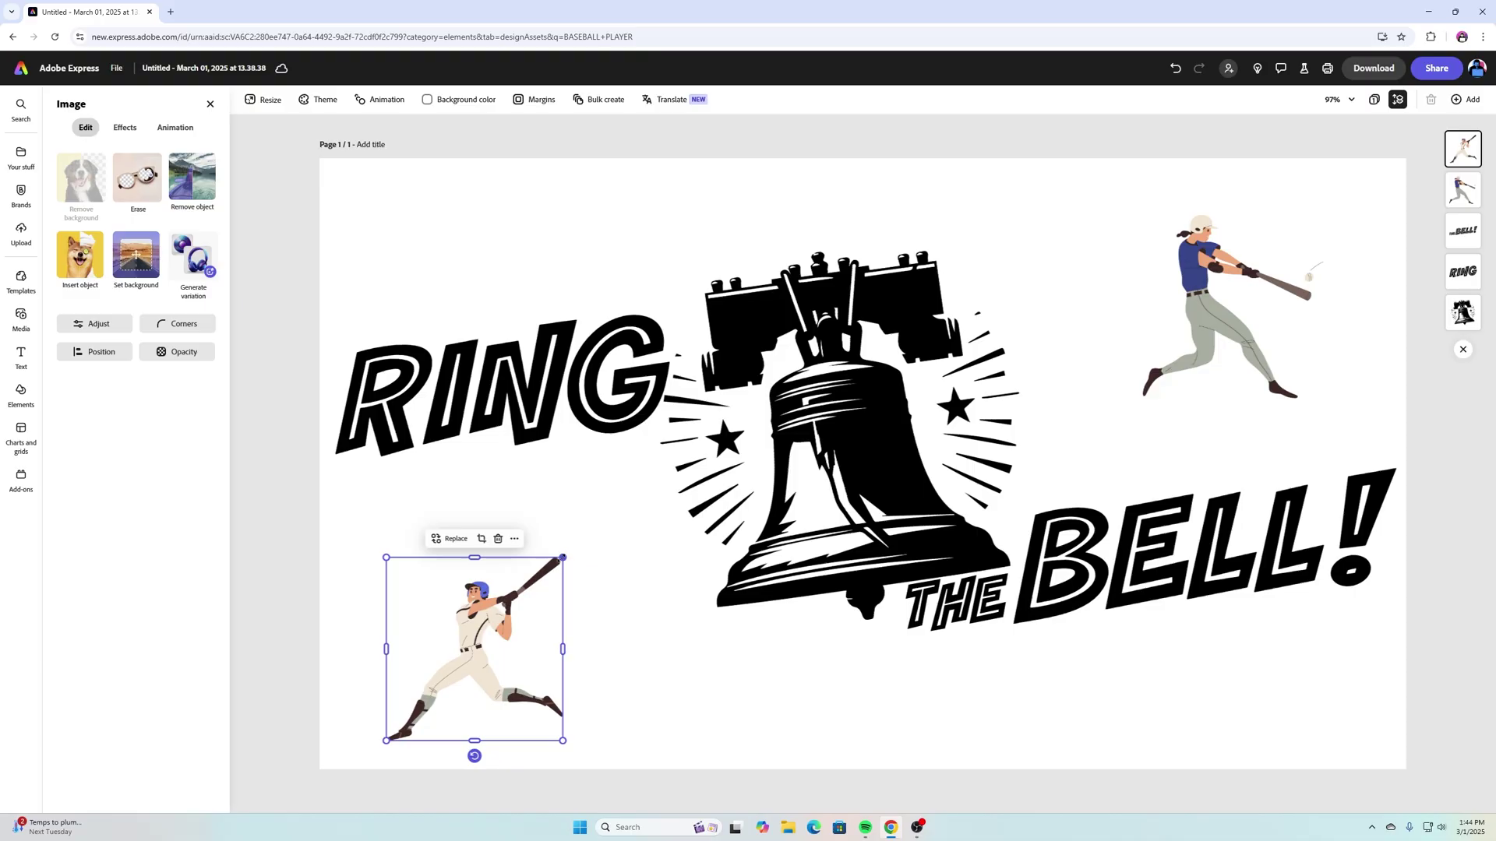
pyautogui.moveTo(562, 558); pyautogui.dragTo(609, 508)
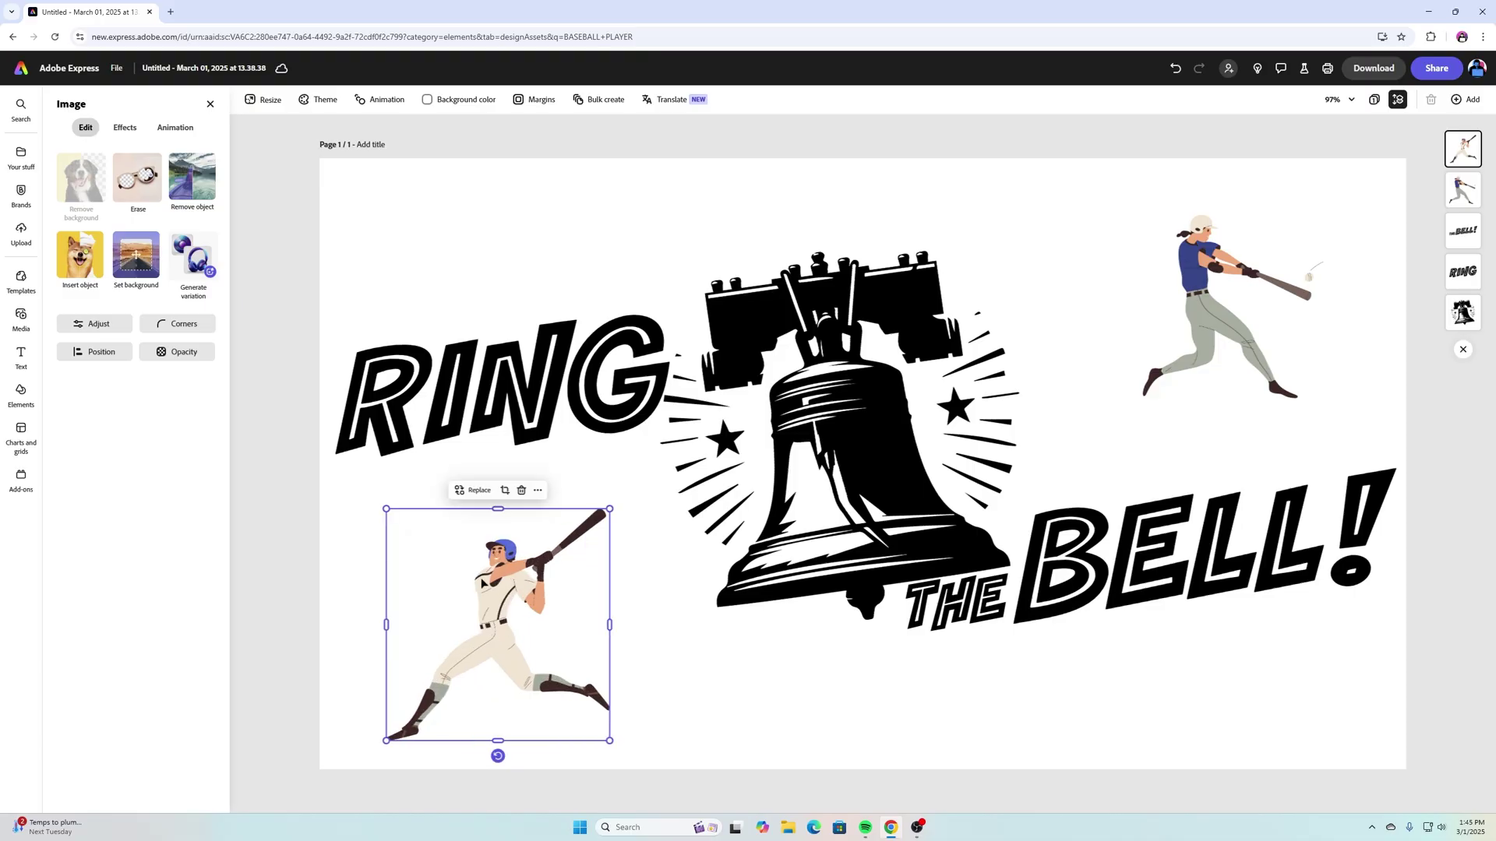
pyautogui.click(101, 352)
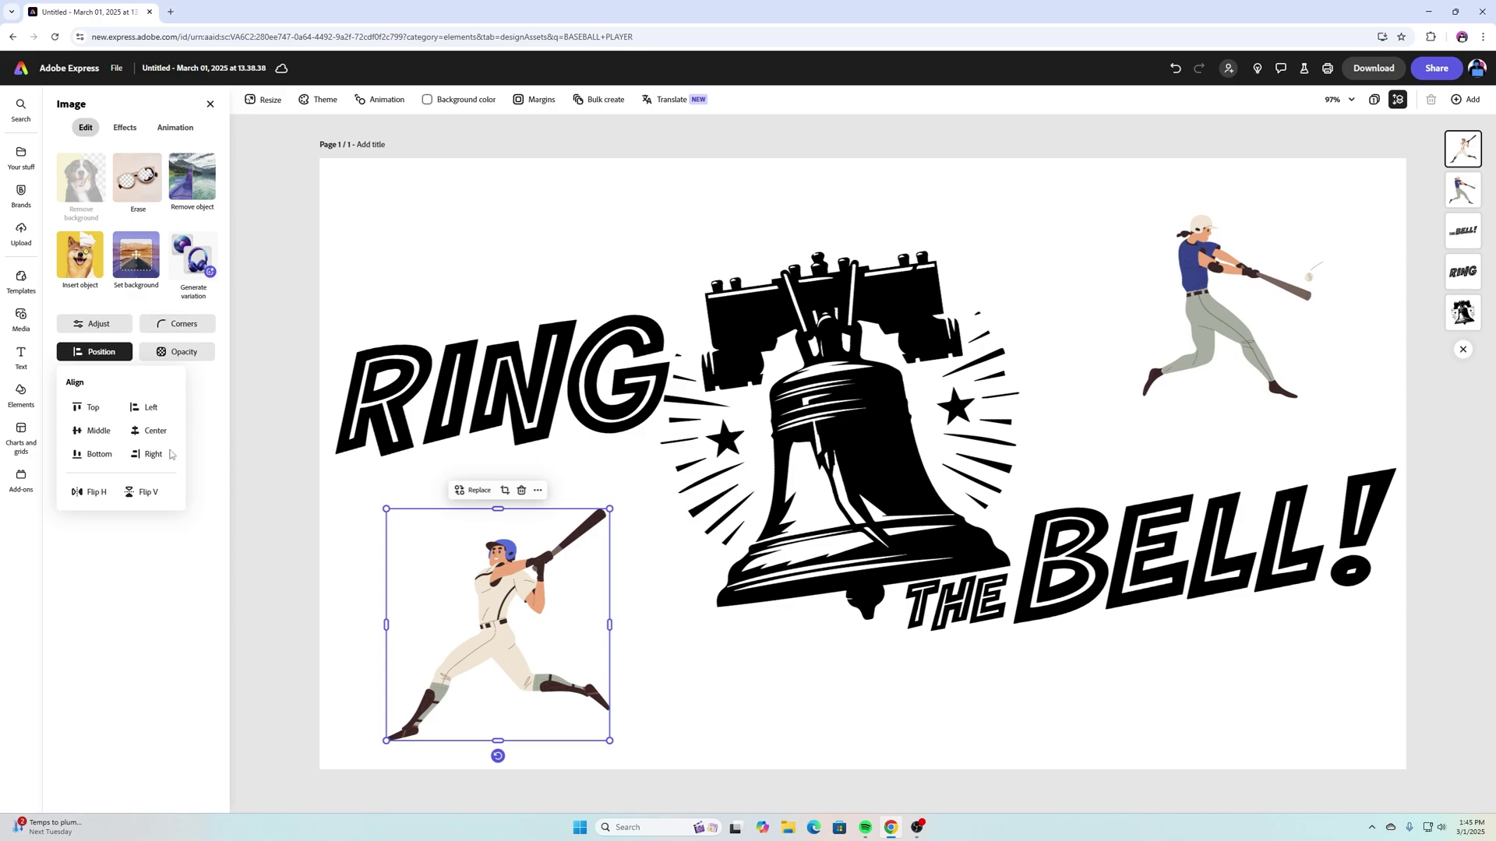
pyautogui.click(99, 491)
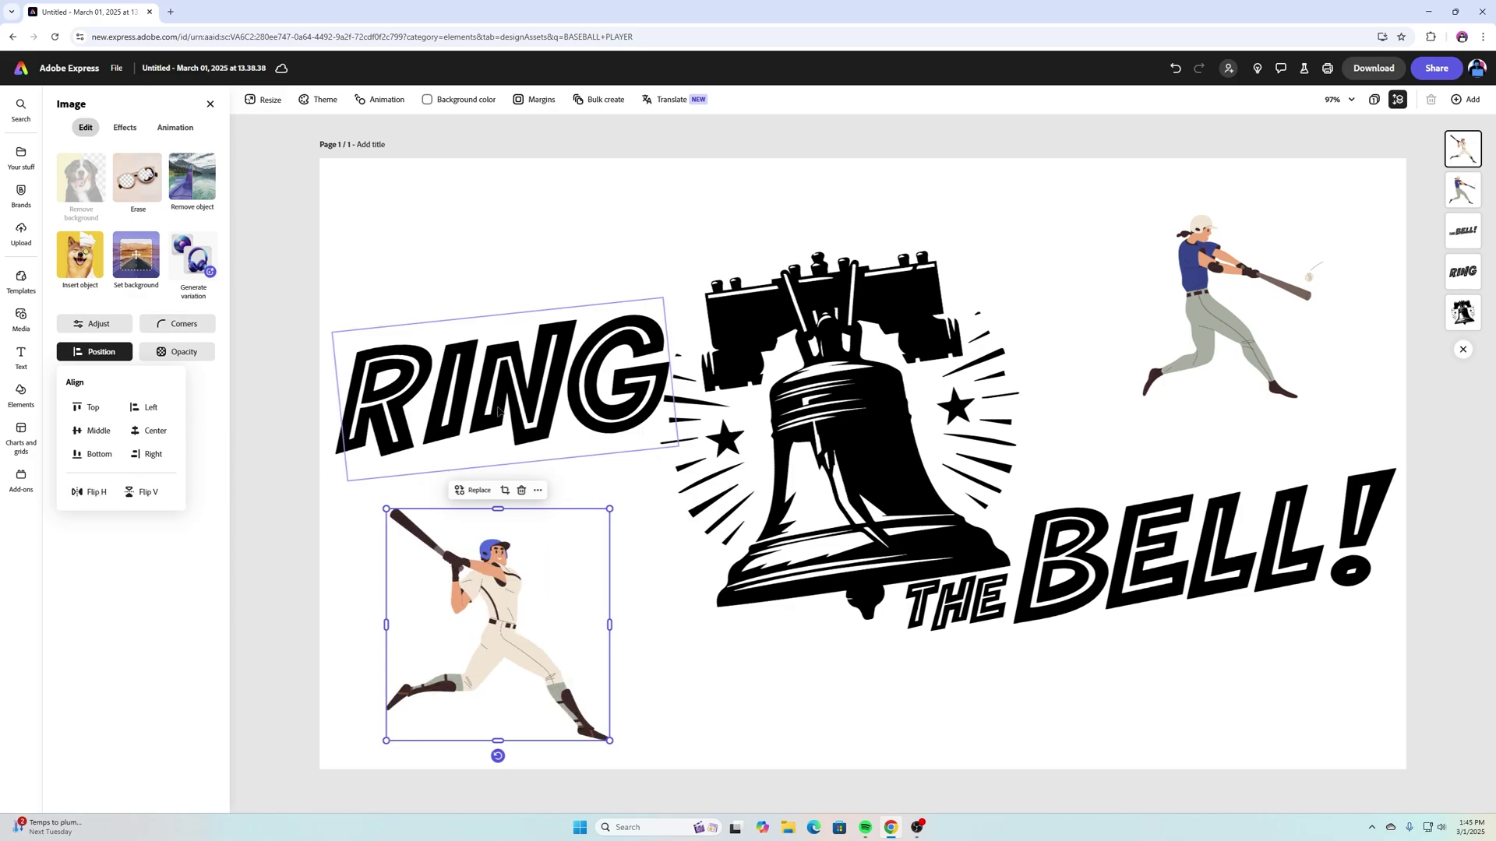
pyautogui.moveTo(497, 602); pyautogui.dragTo(658, 593)
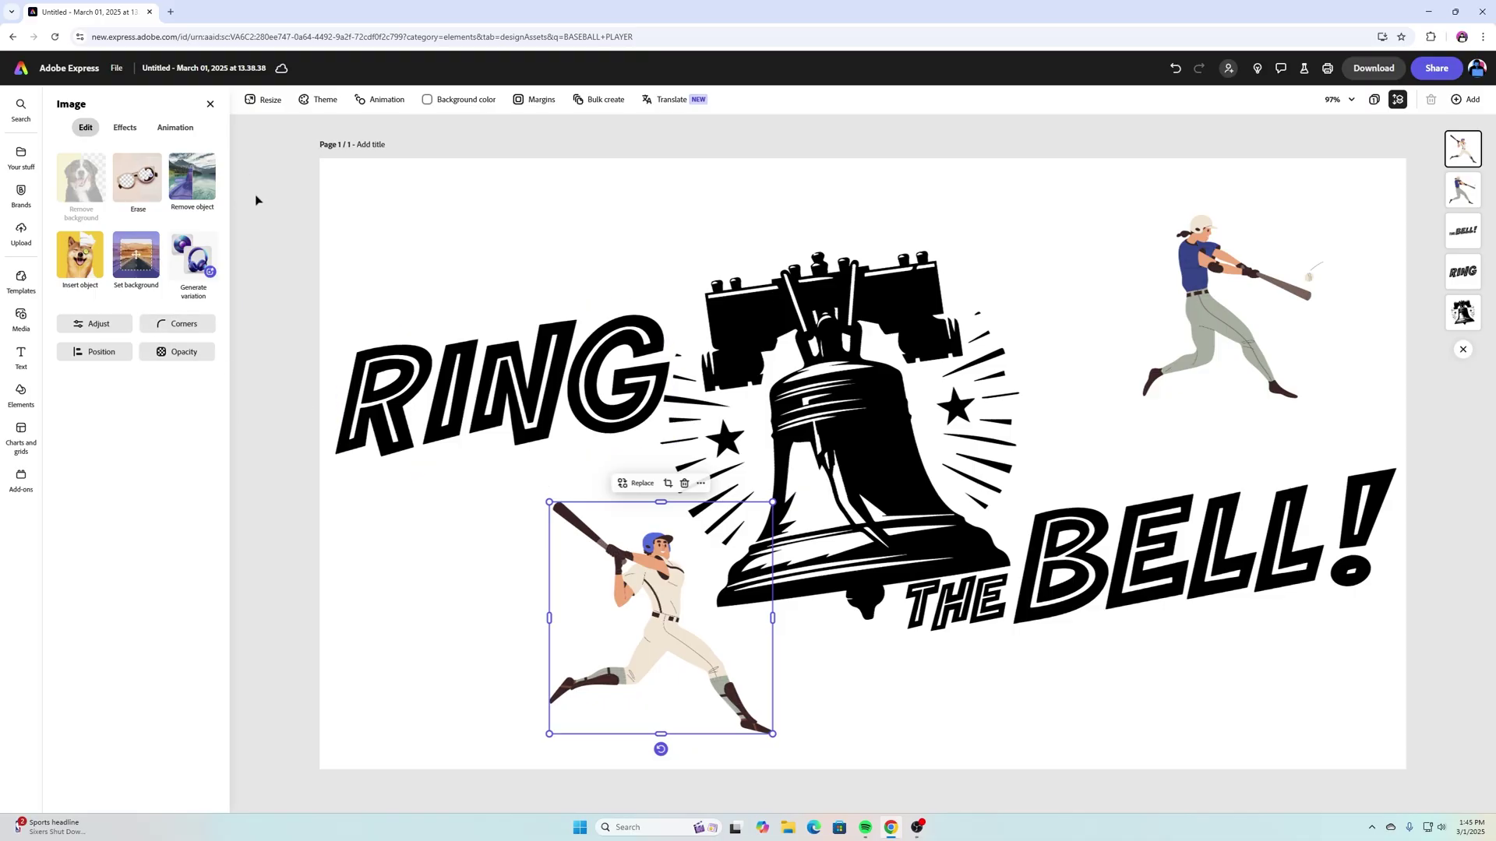
# Step: Apply a custom Duotone with black shadows and highlights to make the batter a solid silhouette
pyautogui.click(123, 127)
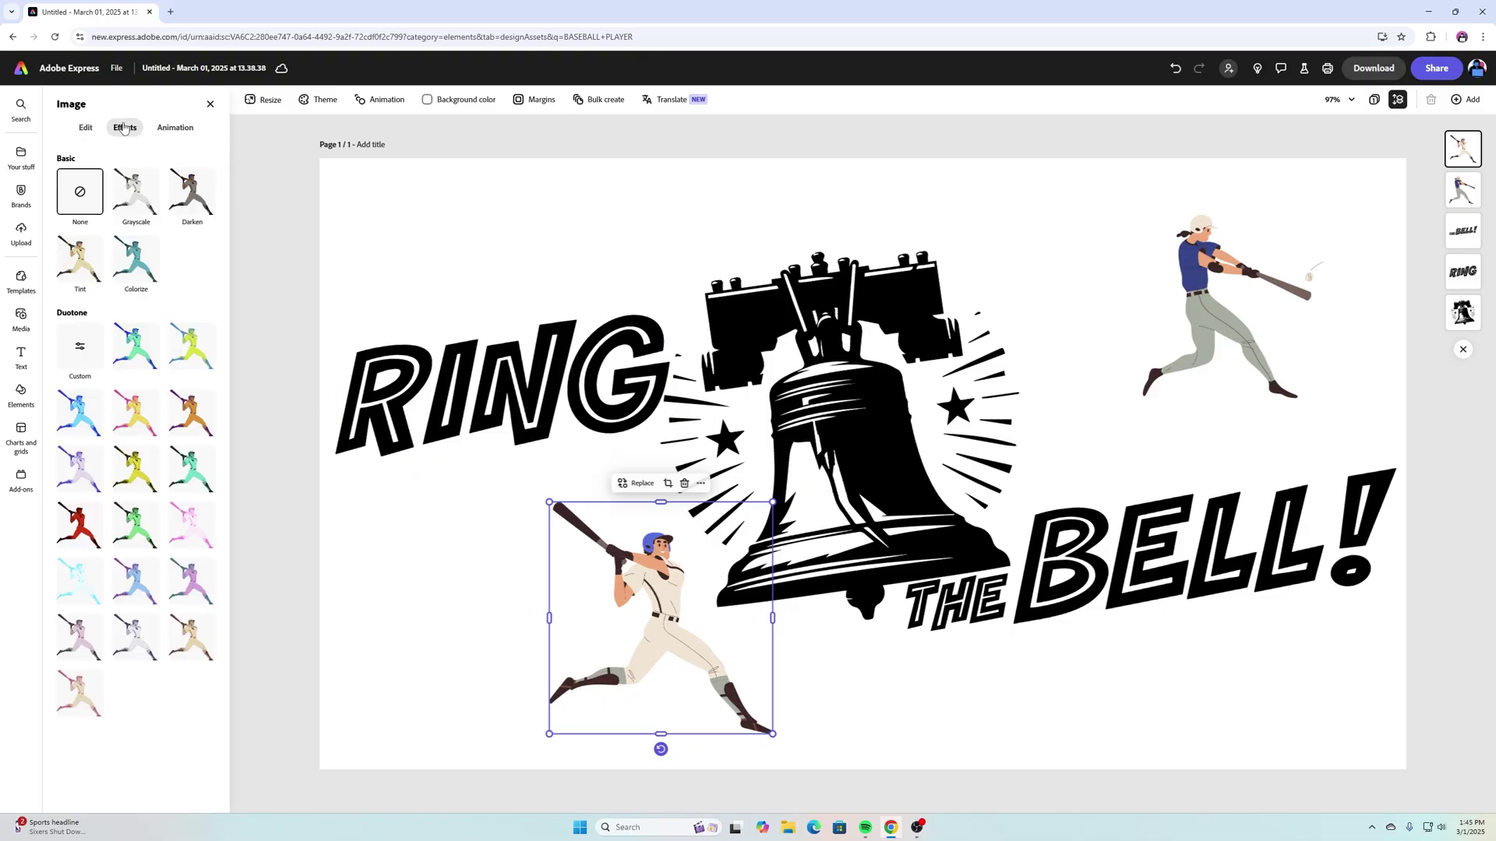
pyautogui.click(87, 350)
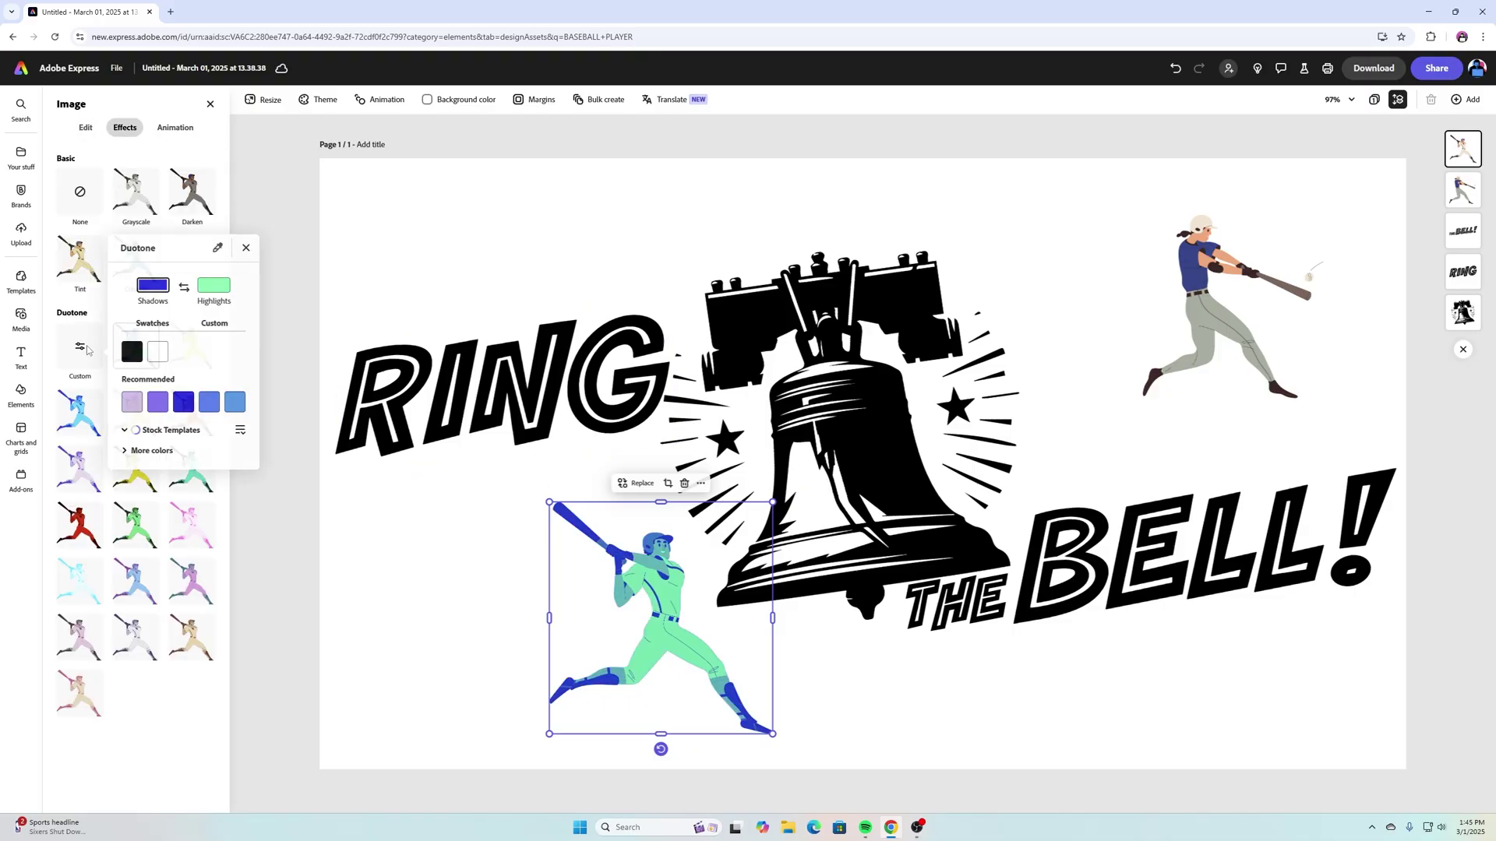
pyautogui.click(134, 337)
pyautogui.click(222, 274)
pyautogui.click(132, 337)
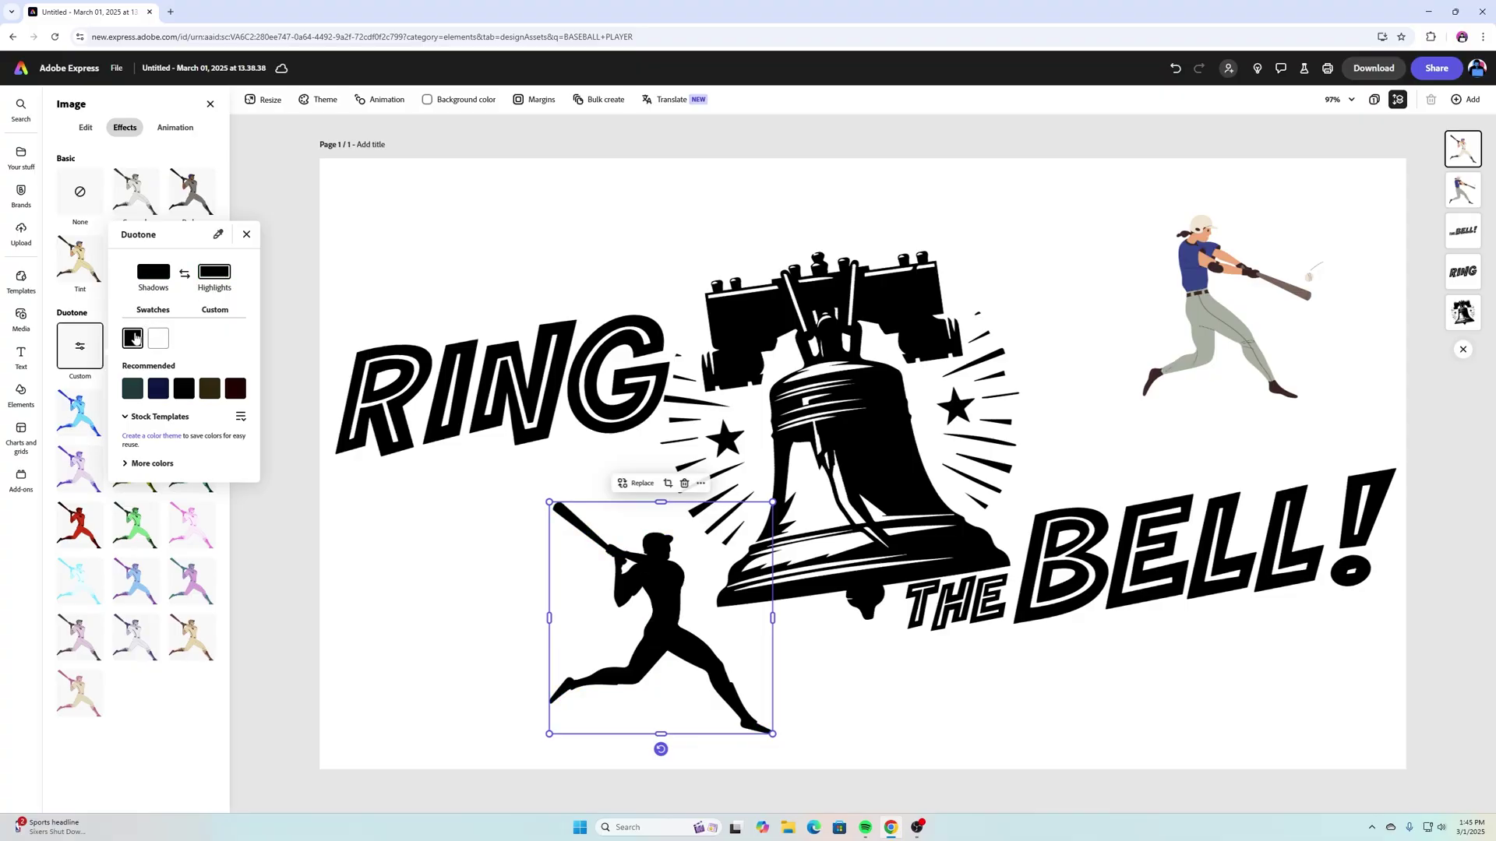
pyautogui.click(543, 533)
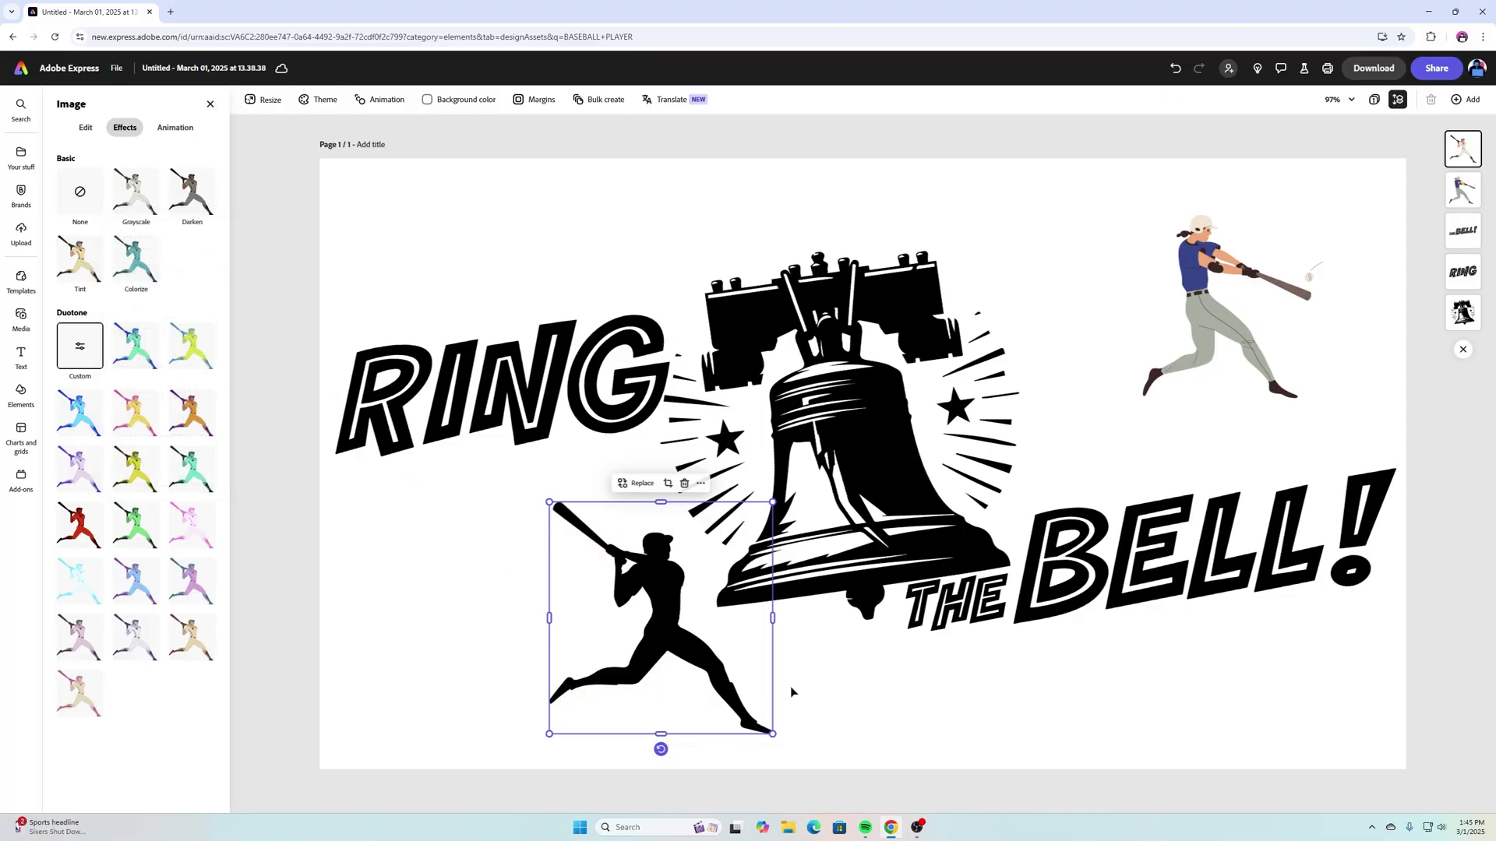
# Step: Slightly enlarge the silhouette and settle it beside the bell's lower left
pyautogui.moveTo(661, 619); pyautogui.dragTo(658, 608)
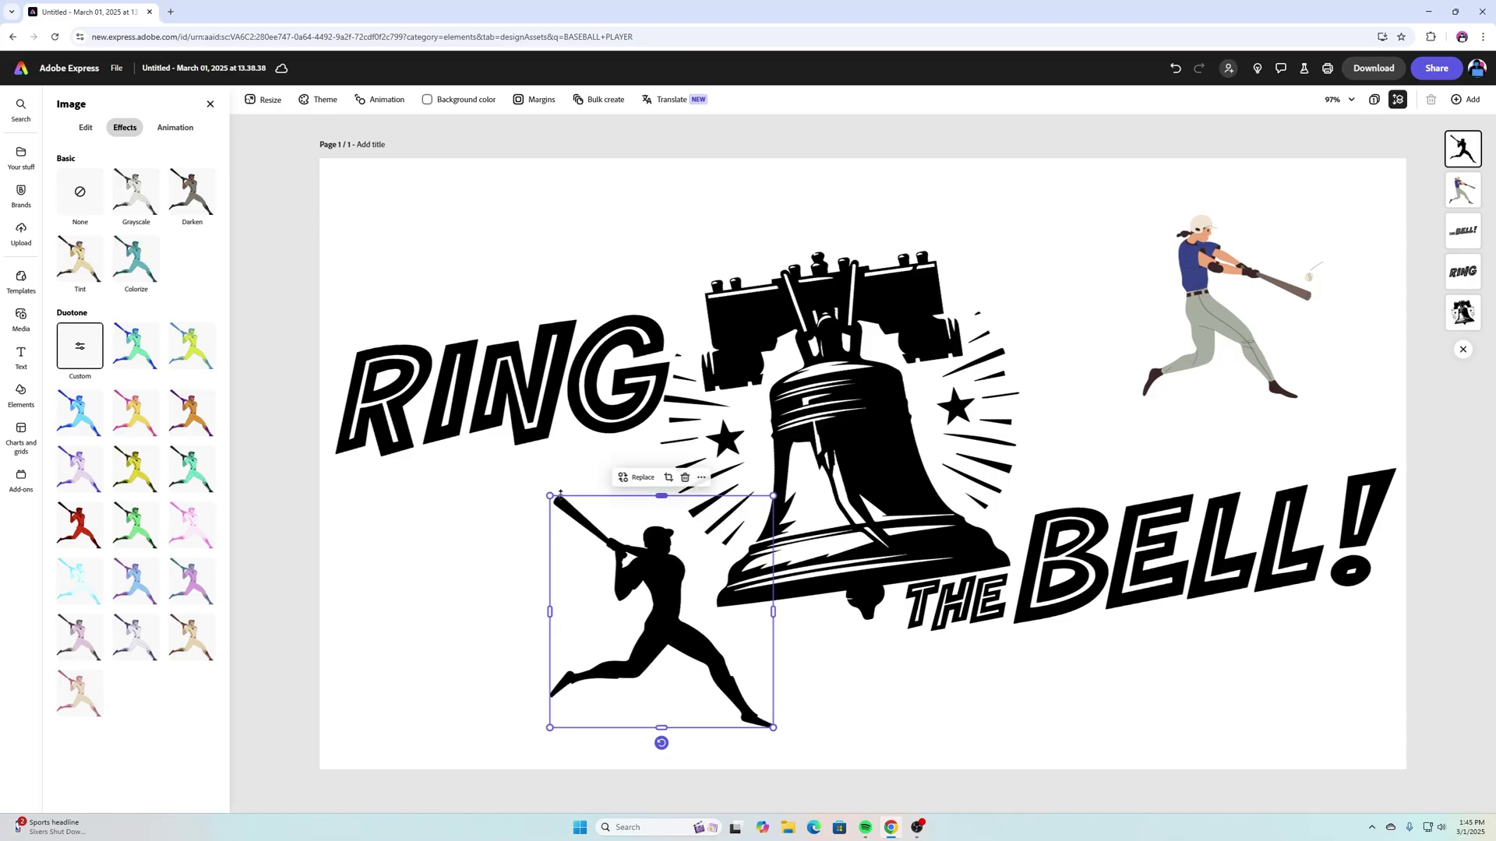
pyautogui.moveTo(550, 493); pyautogui.dragTo(516, 460)
pyautogui.moveTo(645, 566); pyautogui.dragTo(654, 572)
pyautogui.click(1022, 733)
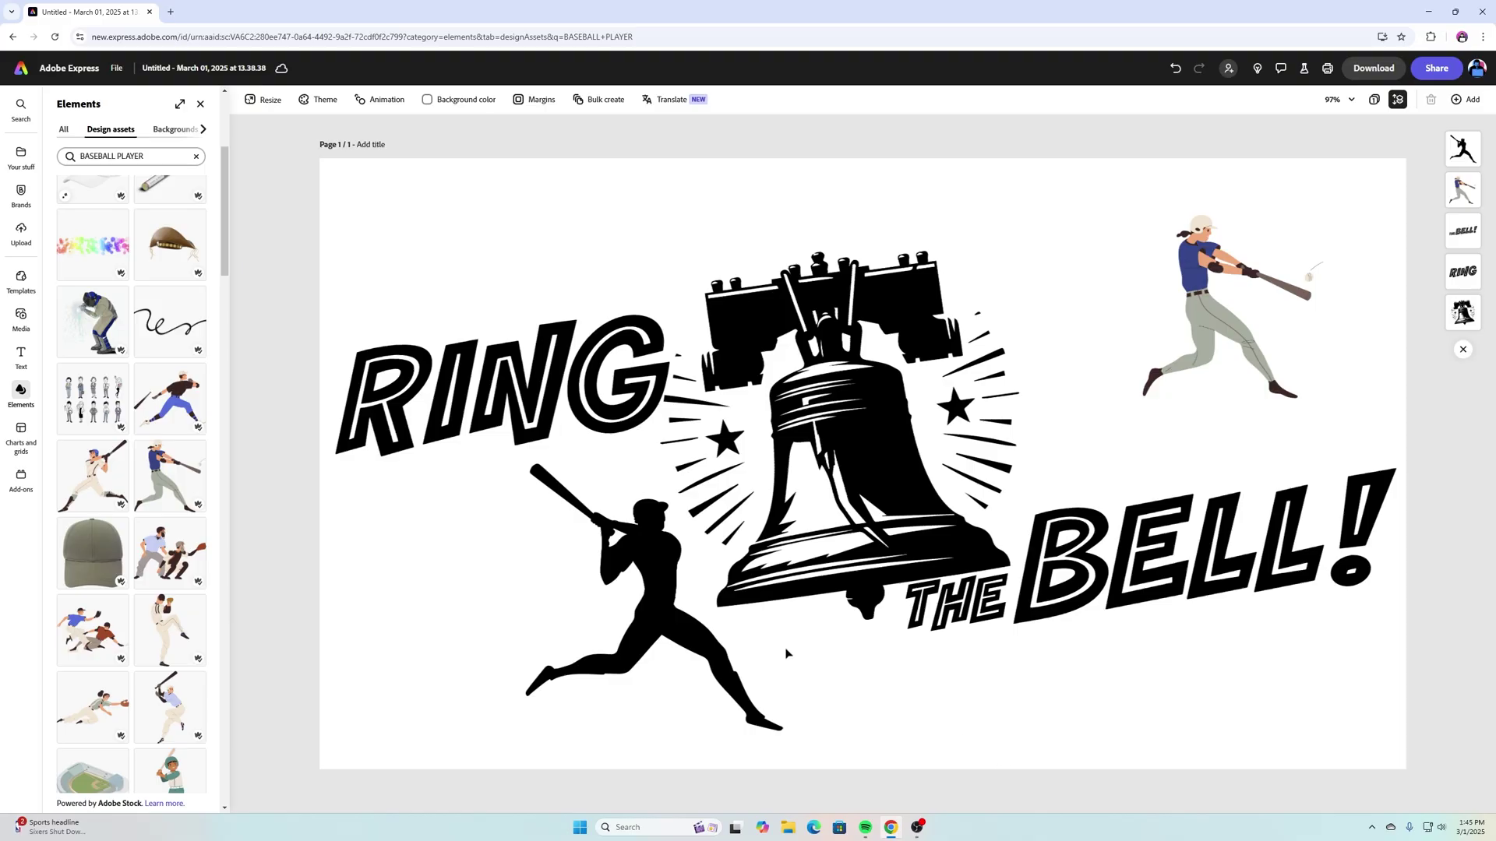
# Step: Turn the blue-jersey batter into a black silhouette with a black-on-black custom Duotone
pyautogui.click(1210, 314)
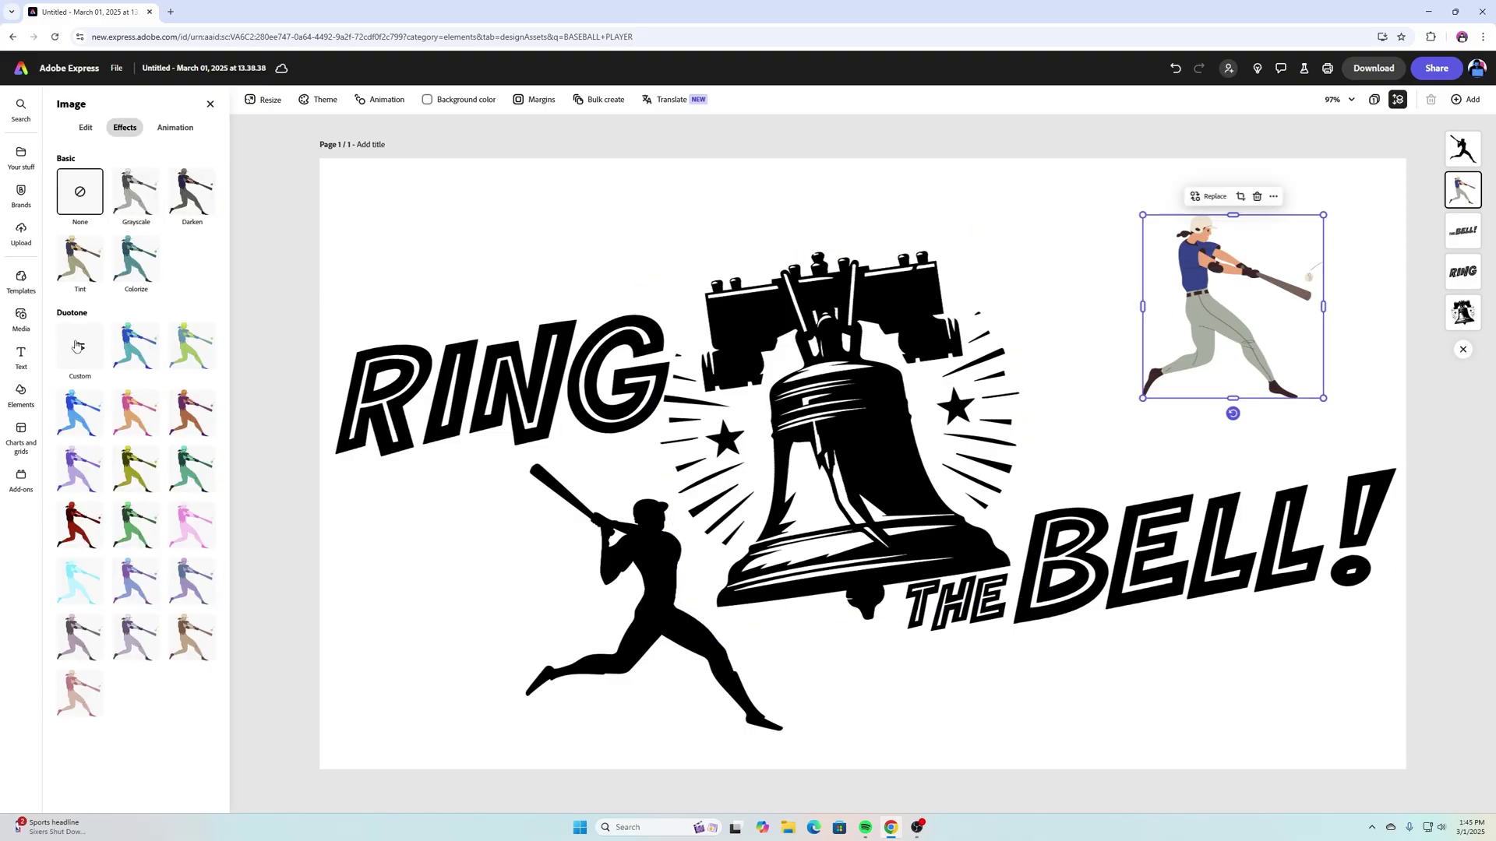
pyautogui.click(79, 346)
pyautogui.click(132, 339)
pyautogui.click(214, 271)
pyautogui.click(132, 338)
pyautogui.click(1042, 219)
pyautogui.click(1099, 177)
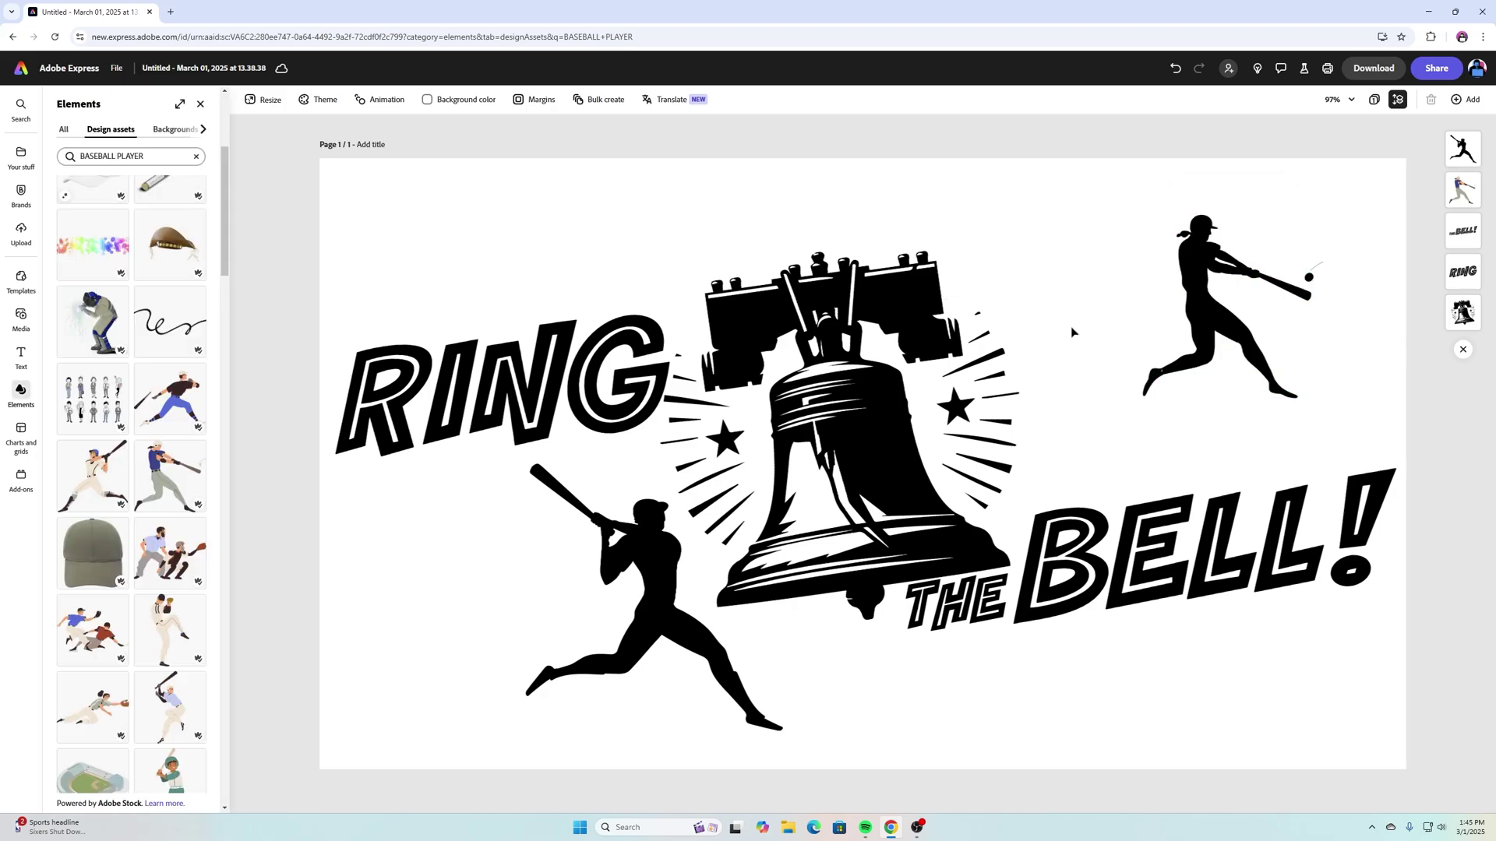
# Step: Enlarge the top-right batter and swap the two batters between lower left and top right
pyautogui.click(1235, 346)
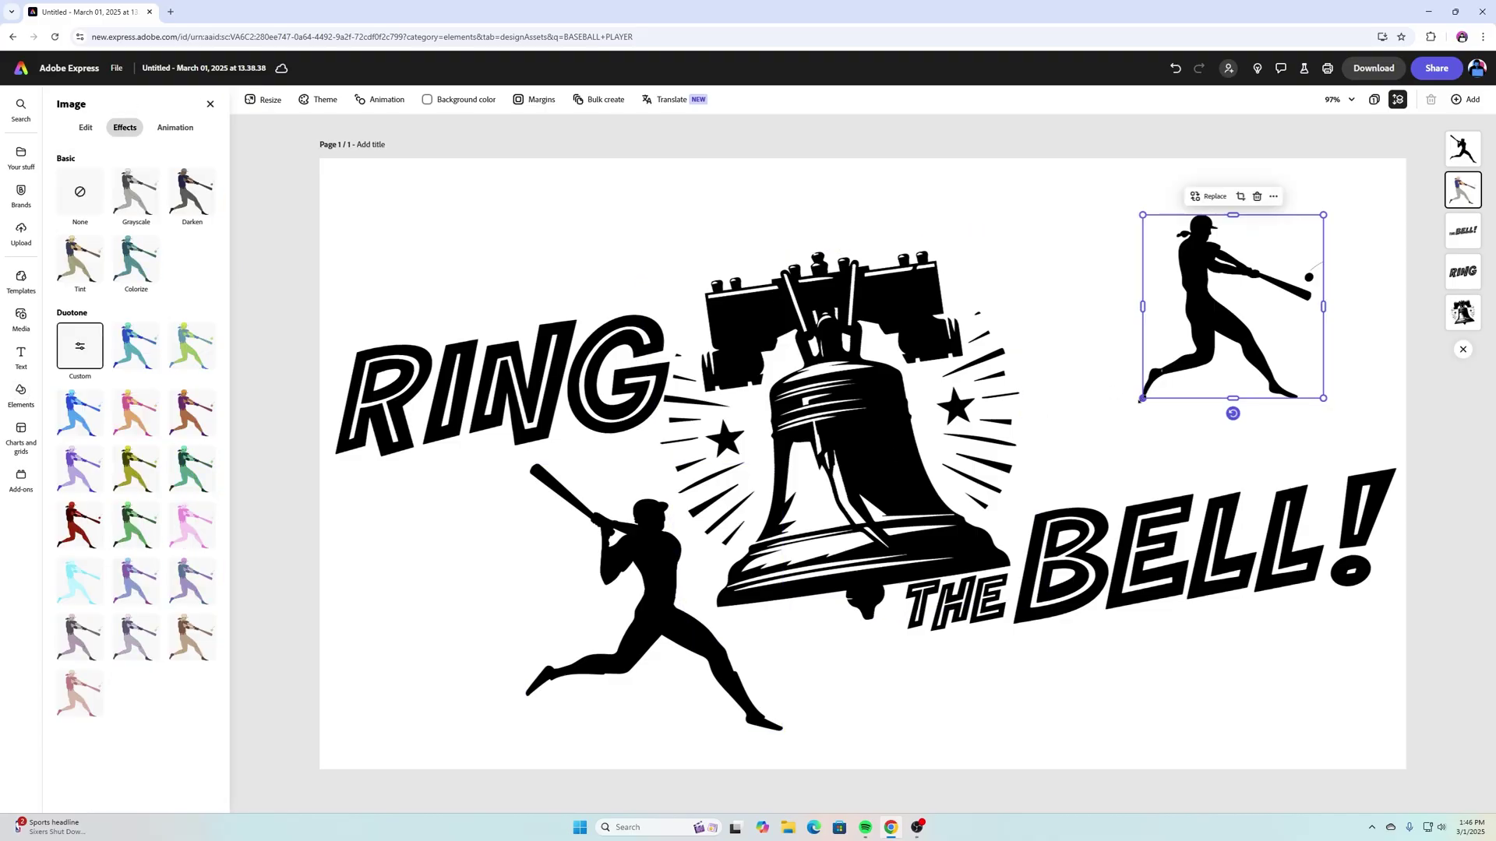
pyautogui.moveTo(1142, 400); pyautogui.dragTo(1026, 425)
pyautogui.moveTo(1136, 345); pyautogui.dragTo(420, 604)
pyautogui.moveTo(666, 538); pyautogui.dragTo(1281, 236)
# Step: Resize the lower-left batter and fine-tune its position closer to the bell
pyautogui.click(461, 609)
pyautogui.moveTo(460, 609); pyautogui.dragTo(587, 644)
pyautogui.moveTo(486, 505); pyautogui.dragTo(512, 532)
pyautogui.moveTo(571, 599)
pyautogui.mouseDown()
pyautogui.moveTo(586, 569)
pyautogui.moveTo(576, 595)
pyautogui.mouseUp()
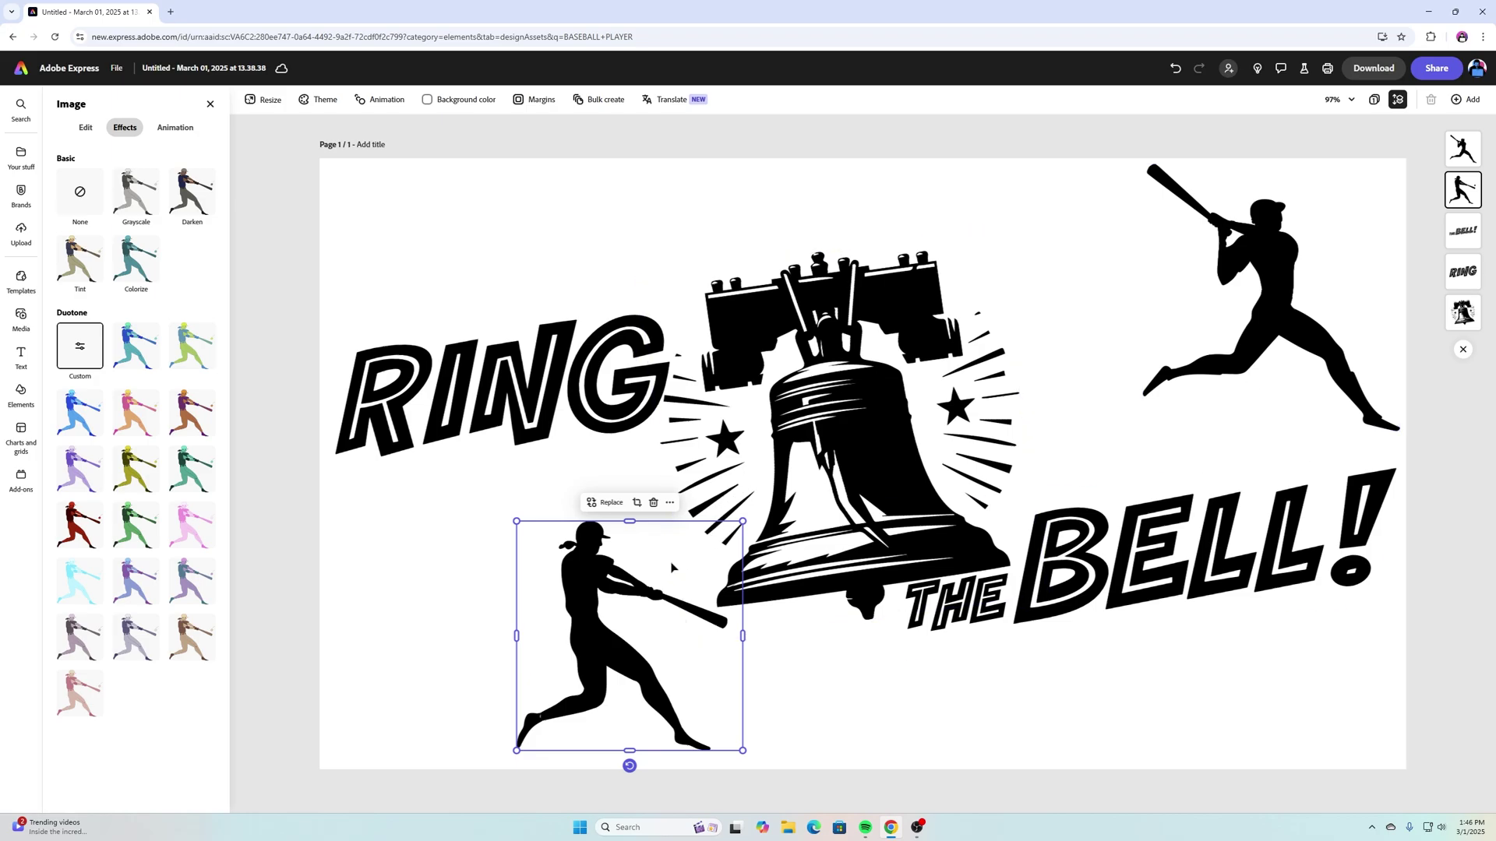
pyautogui.moveTo(581, 580)
pyautogui.mouseDown()
pyautogui.moveTo(594, 548)
pyautogui.moveTo(579, 575)
pyautogui.mouseUp()
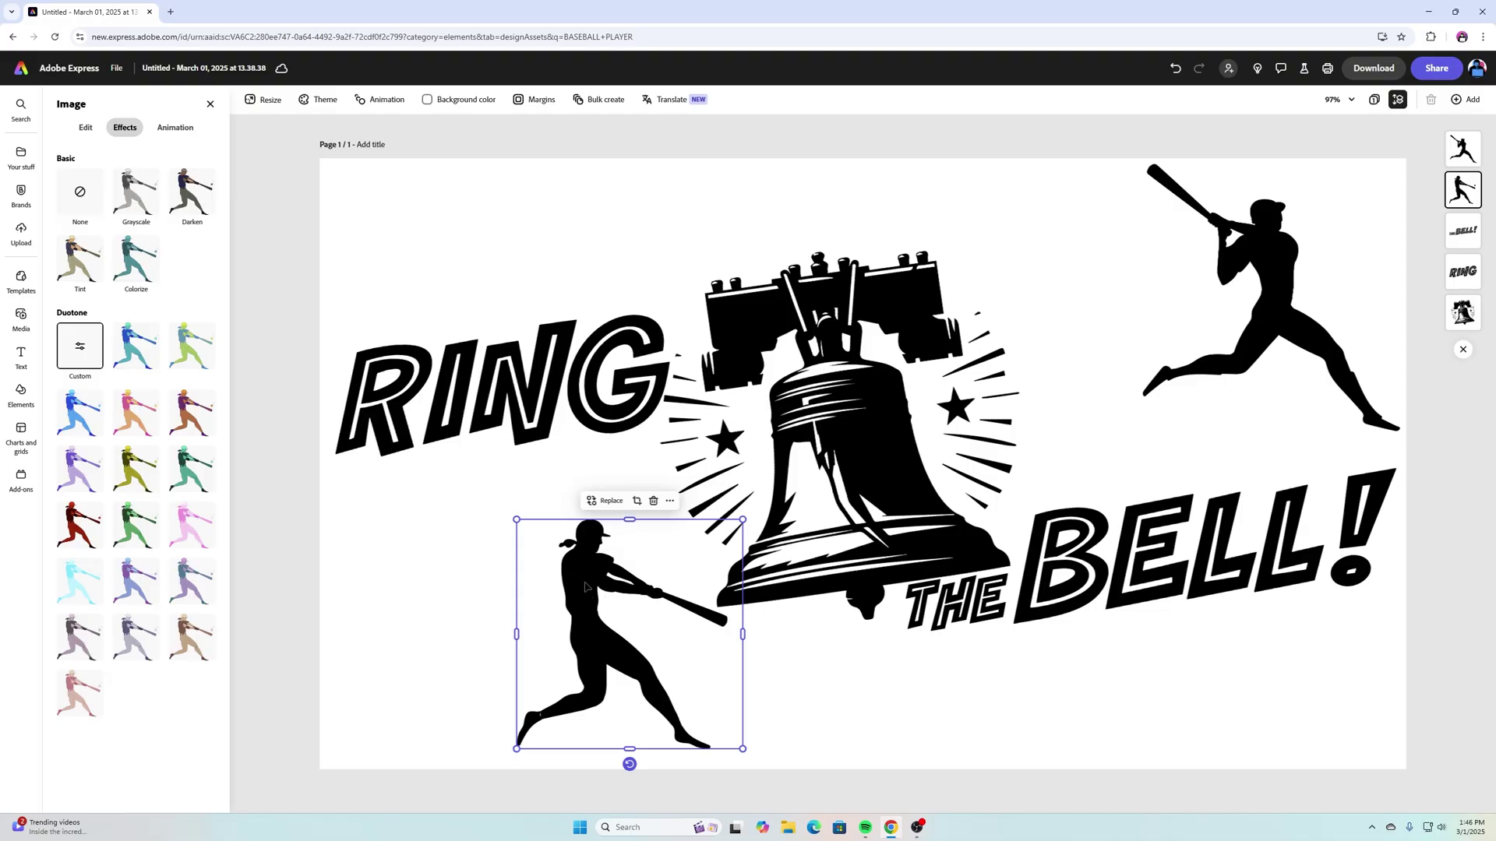
pyautogui.moveTo(588, 590)
pyautogui.mouseDown()
pyautogui.moveTo(582, 624)
pyautogui.moveTo(587, 590)
pyautogui.mouseUp()
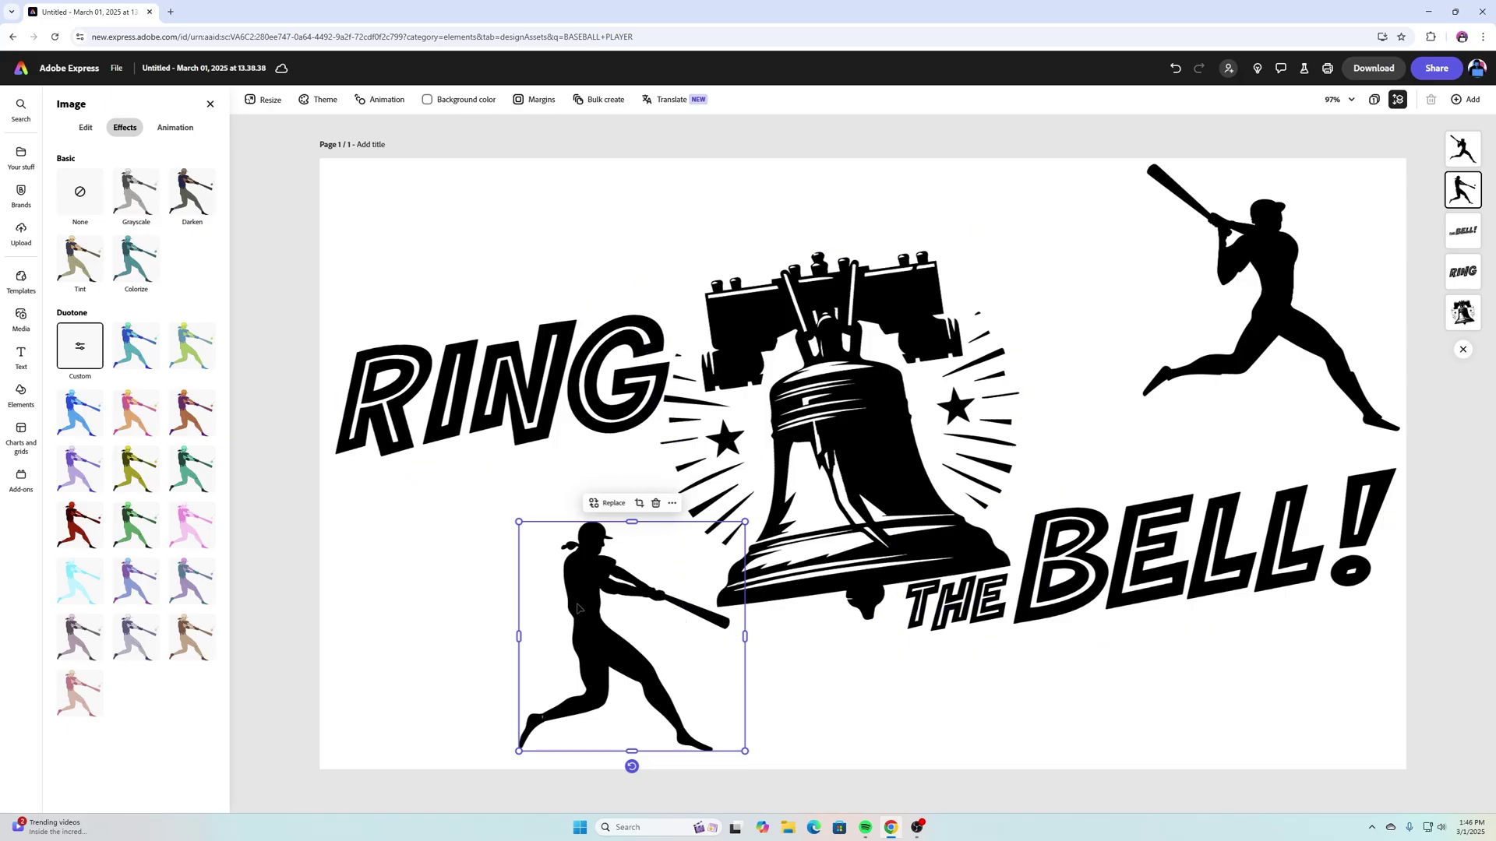
# Step: Delete the lower batter, then shrink the remaining one and place it under RING, left of the bell
pyautogui.press('Delete')
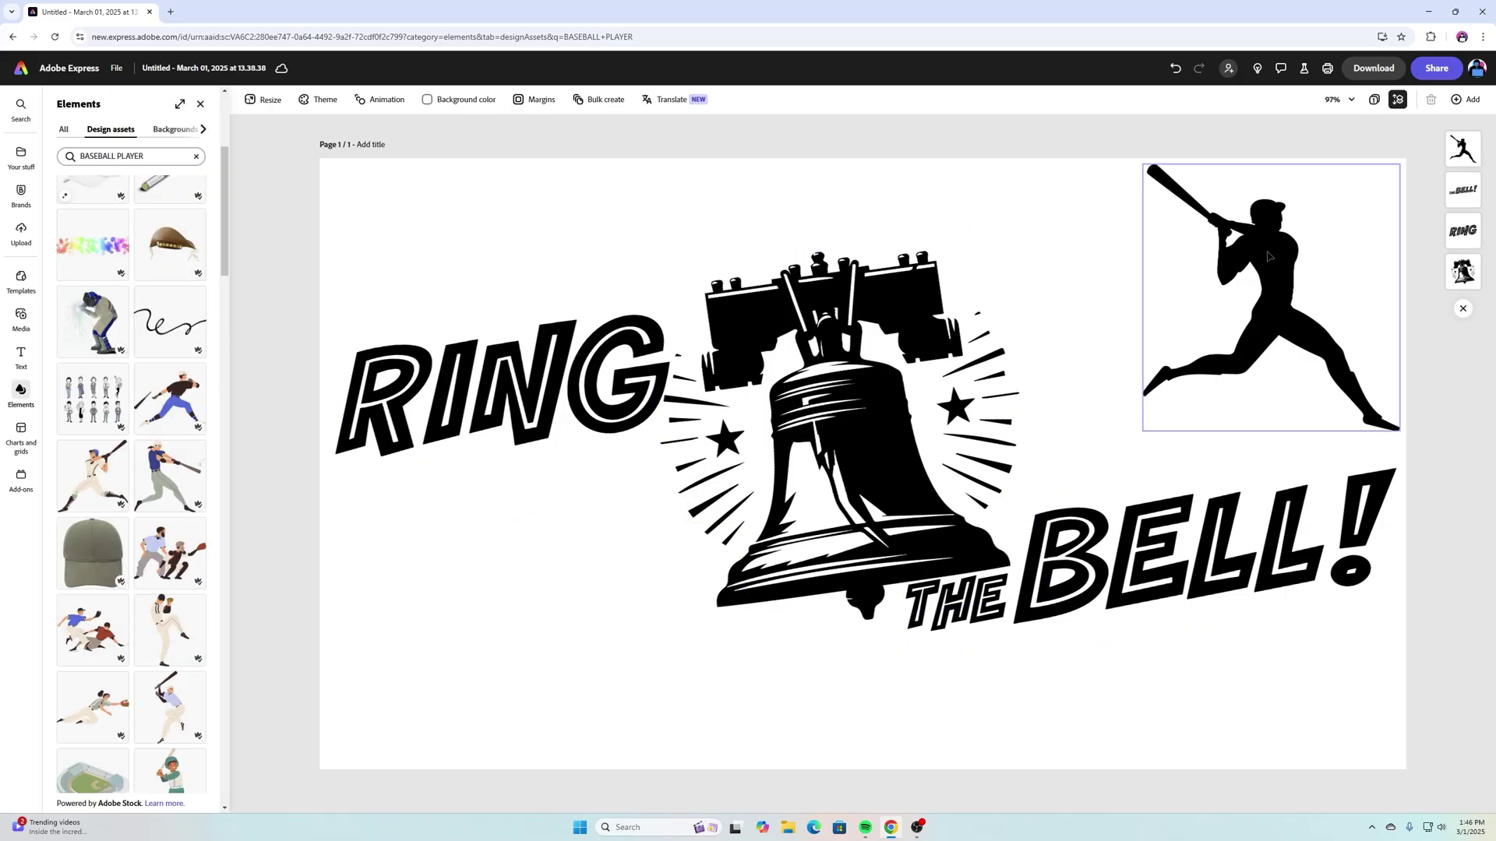
pyautogui.moveTo(1269, 257); pyautogui.dragTo(642, 553)
pyautogui.moveTo(775, 731); pyautogui.dragTo(744, 712)
pyautogui.moveTo(667, 615); pyautogui.dragTo(672, 616)
pyautogui.click(974, 700)
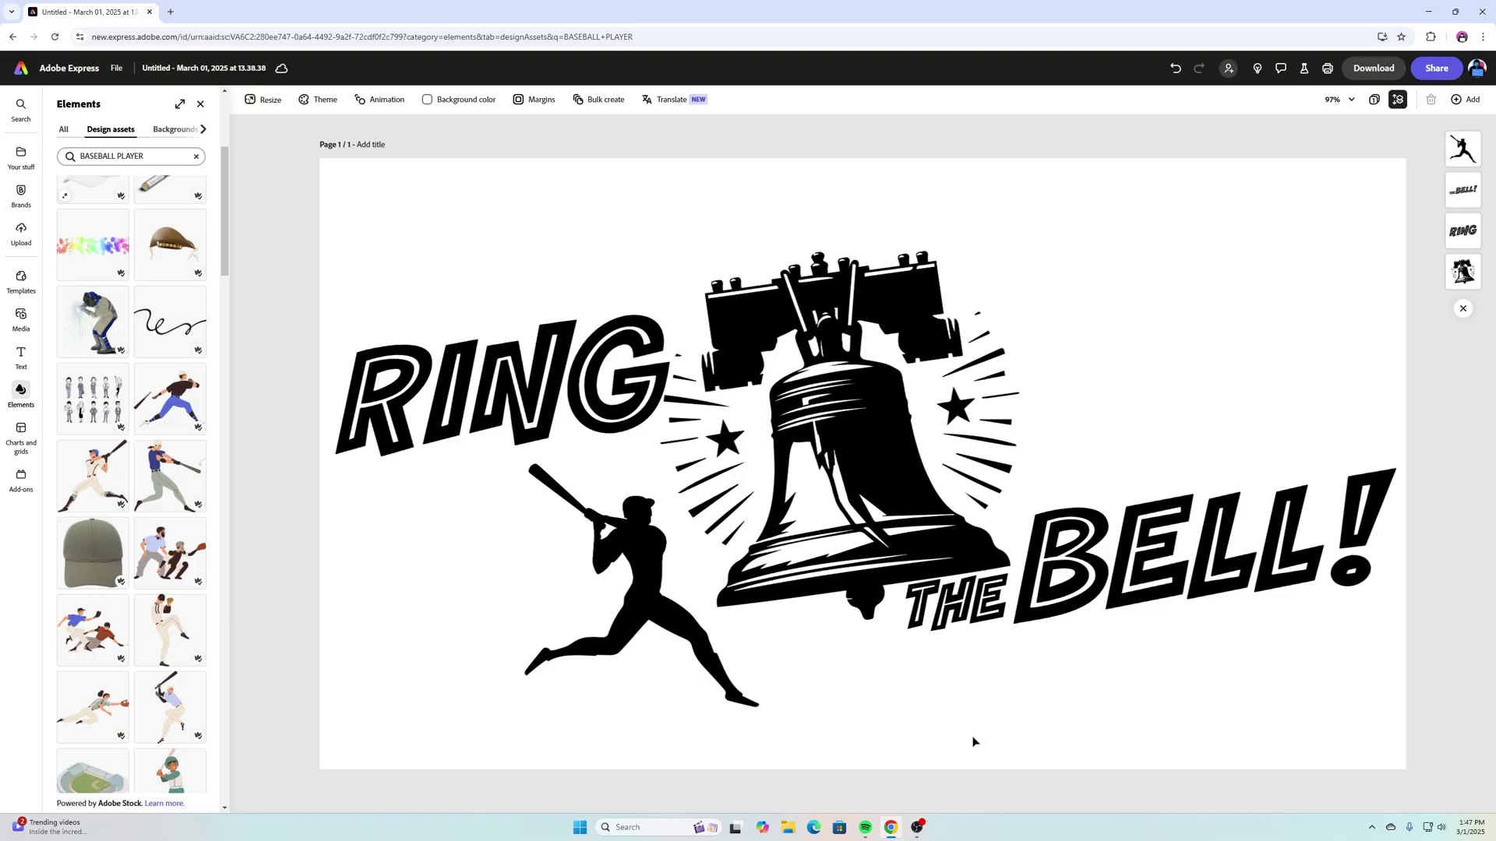
pyautogui.click(653, 564)
pyautogui.moveTo(651, 562); pyautogui.dragTo(654, 567)
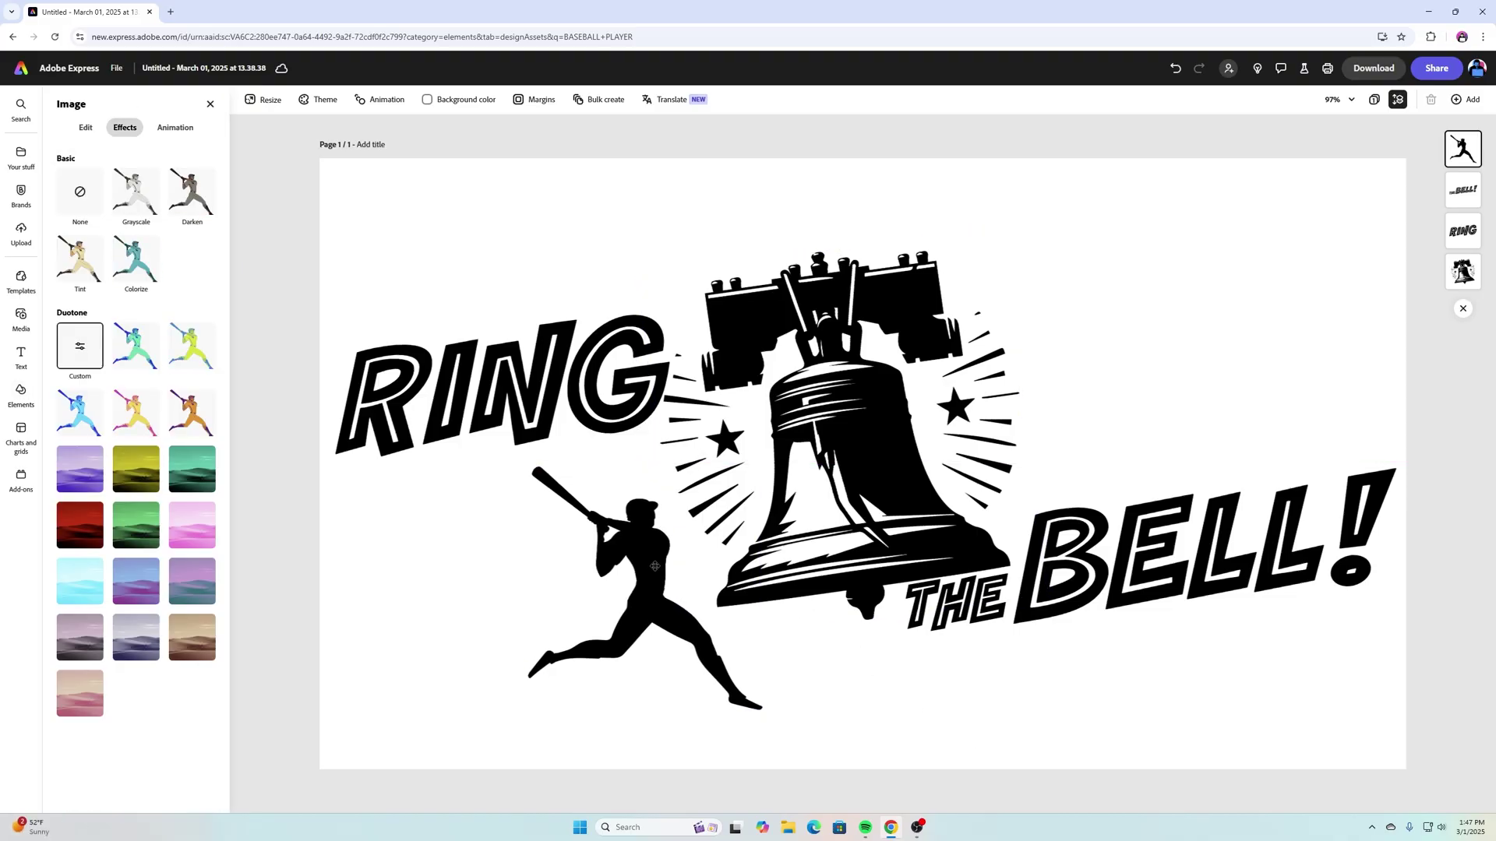
pyautogui.click(1302, 328)
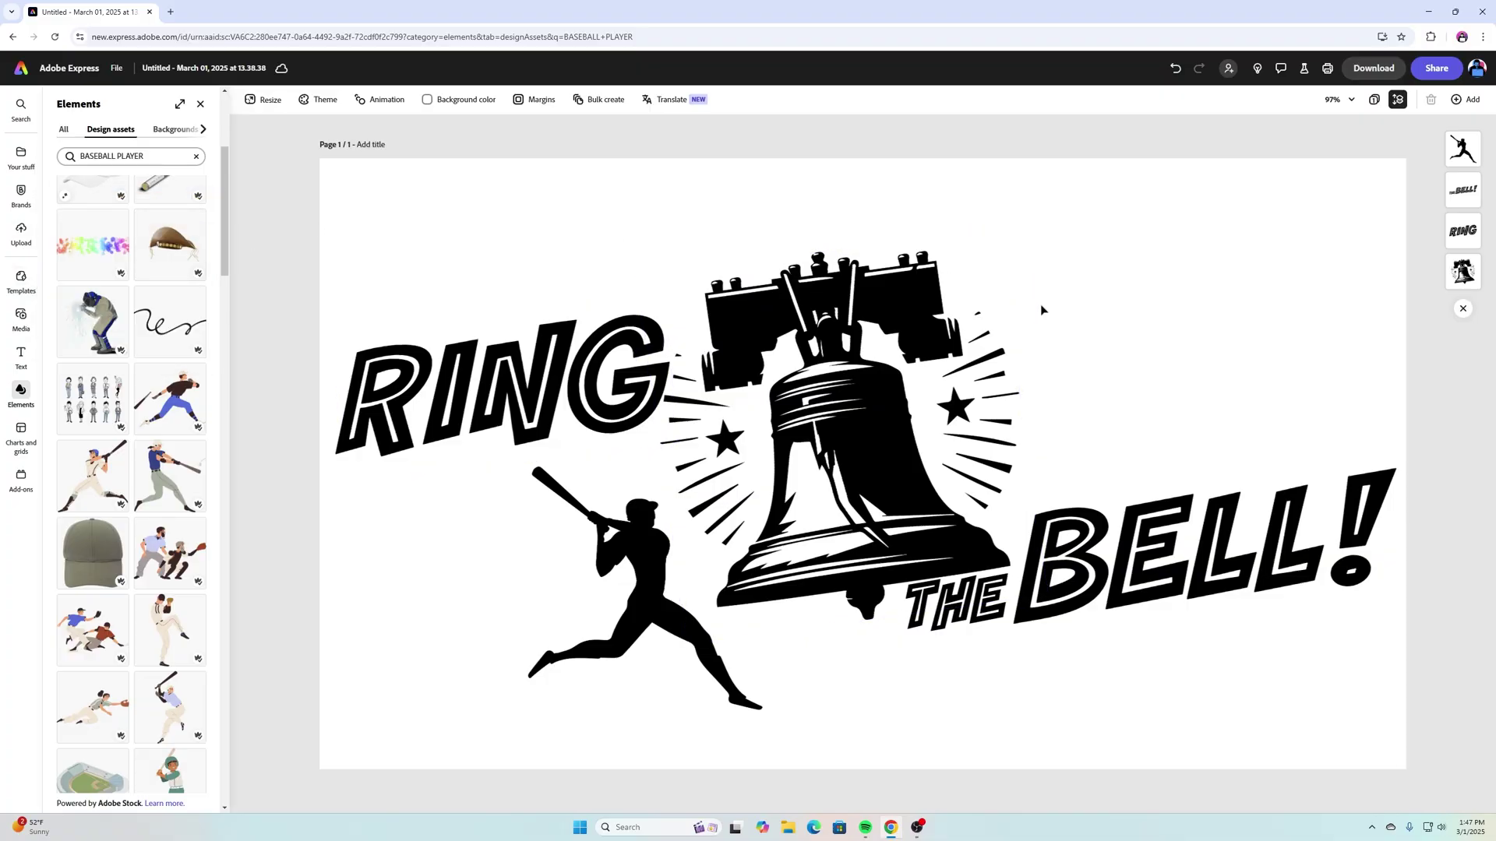
# Step: Zoom out and switch the page background colour from white to transparent
pyautogui.hotkey('ctrl', '-')
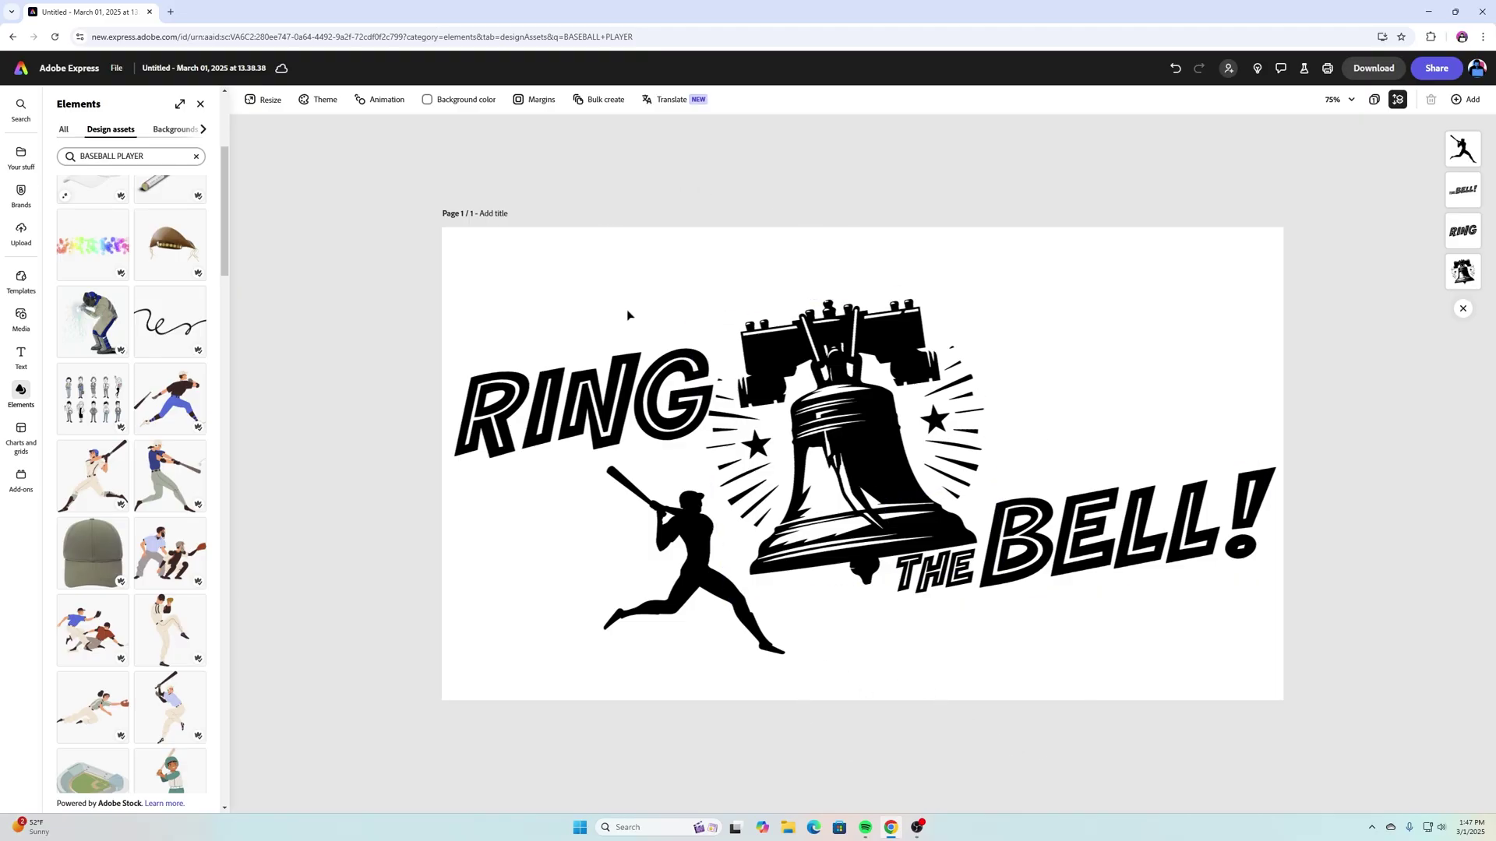
pyautogui.click(474, 100)
pyautogui.click(455, 314)
pyautogui.click(437, 314)
pyautogui.click(492, 192)
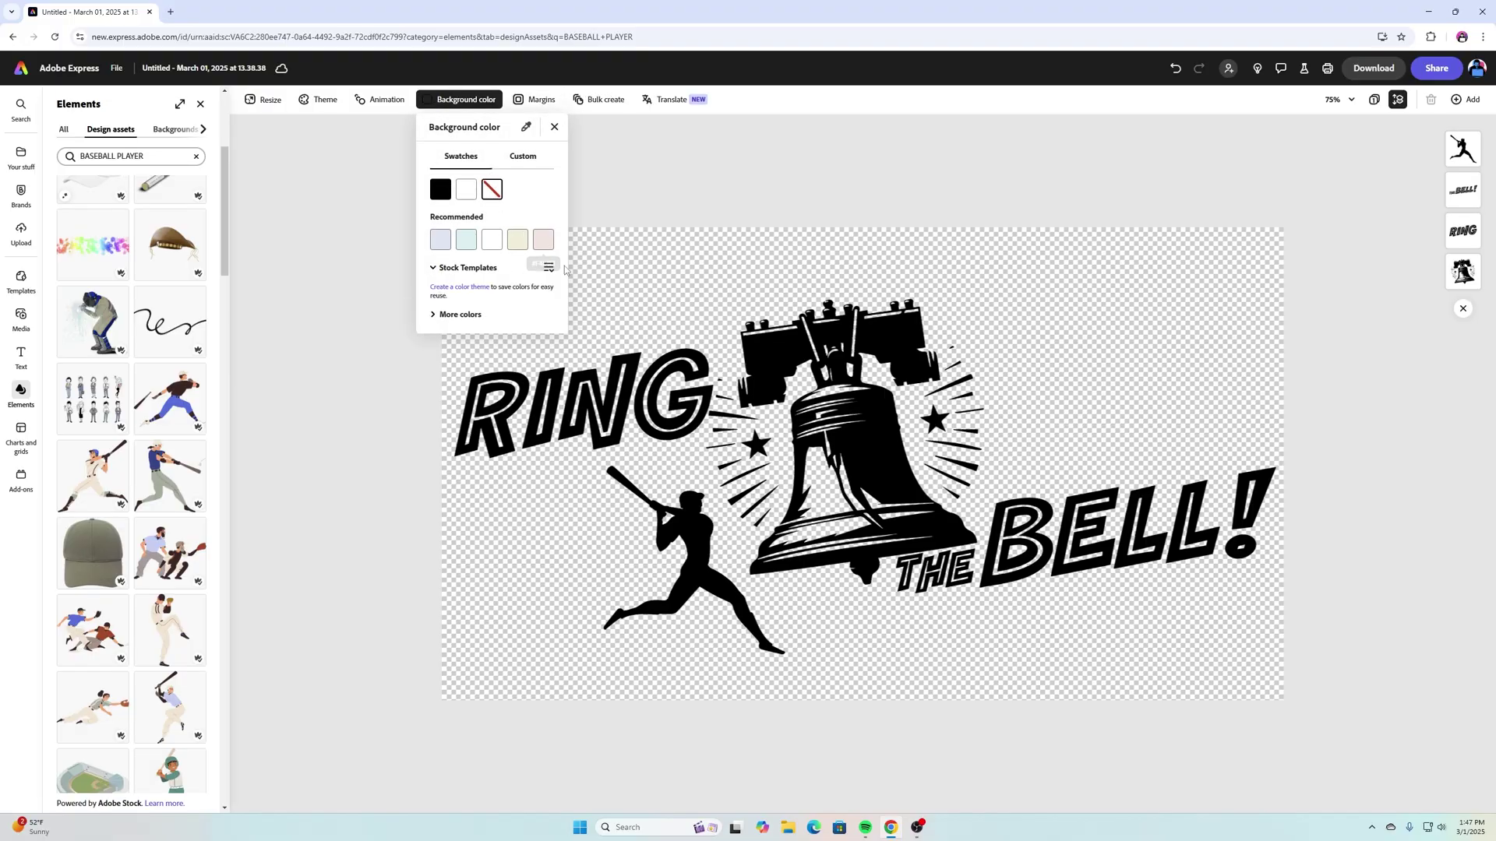
pyautogui.click(668, 285)
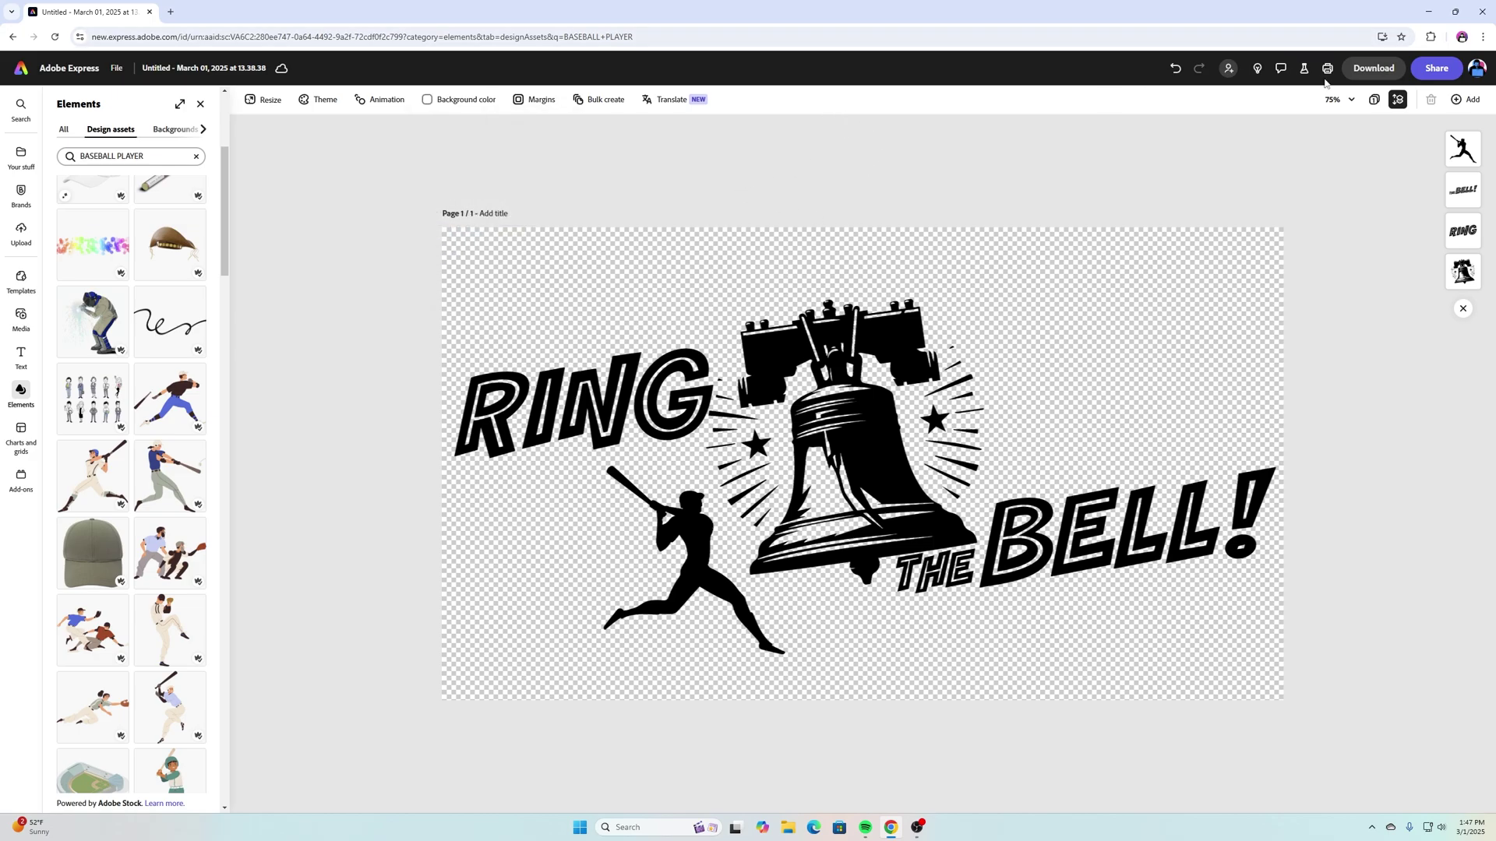
# Step: Bring up the Download options to export the design as a Transparent PNG
pyautogui.click(1355, 71)
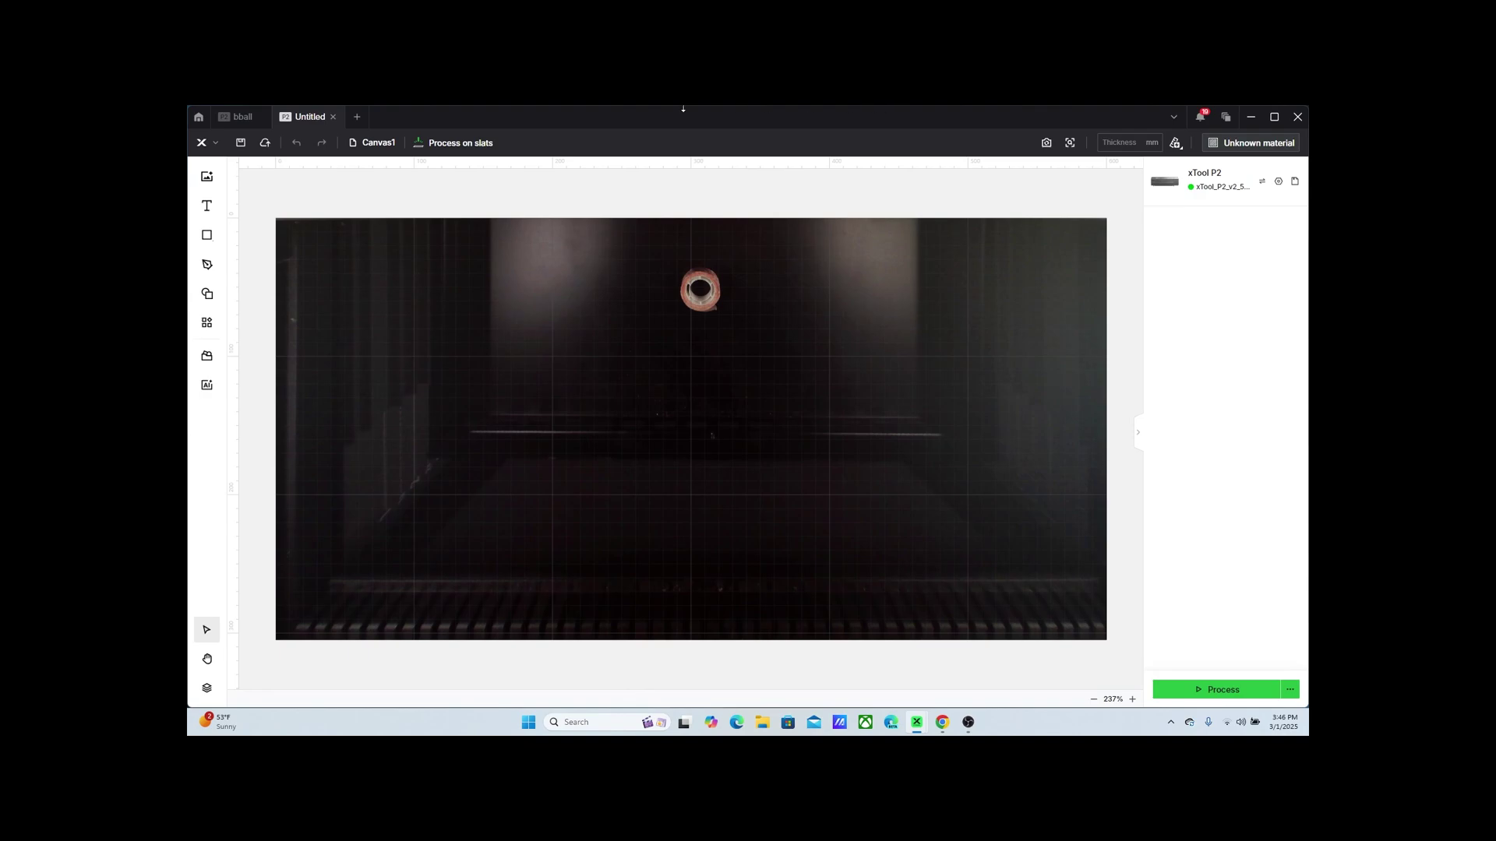
# Step: Import Untitled (3), scale it to fit, and shrink it to about 140 × 79 mm at top centre
pyautogui.click(207, 176)
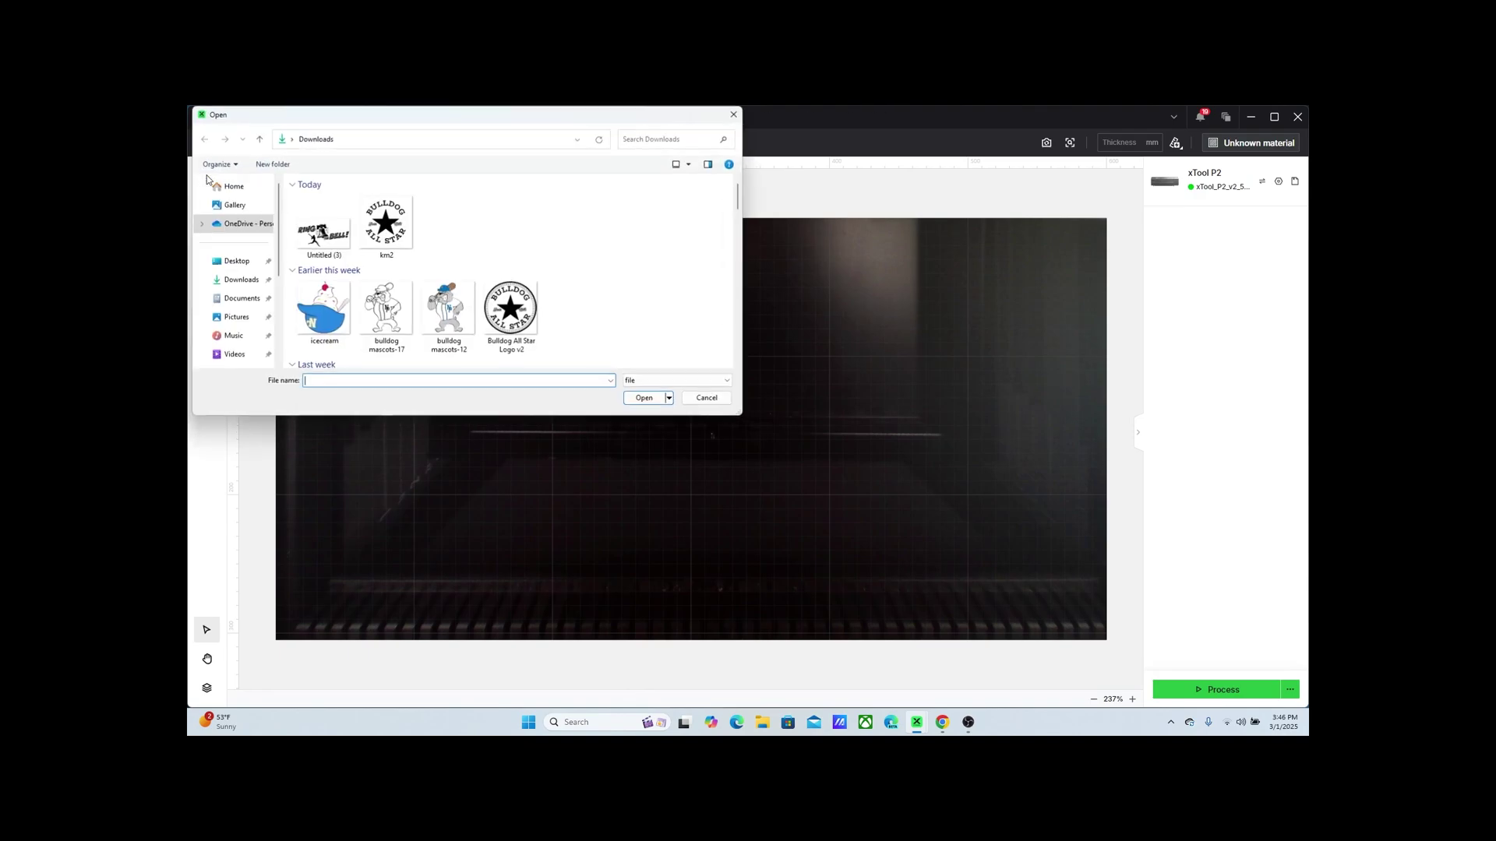
pyautogui.doubleClick(324, 235)
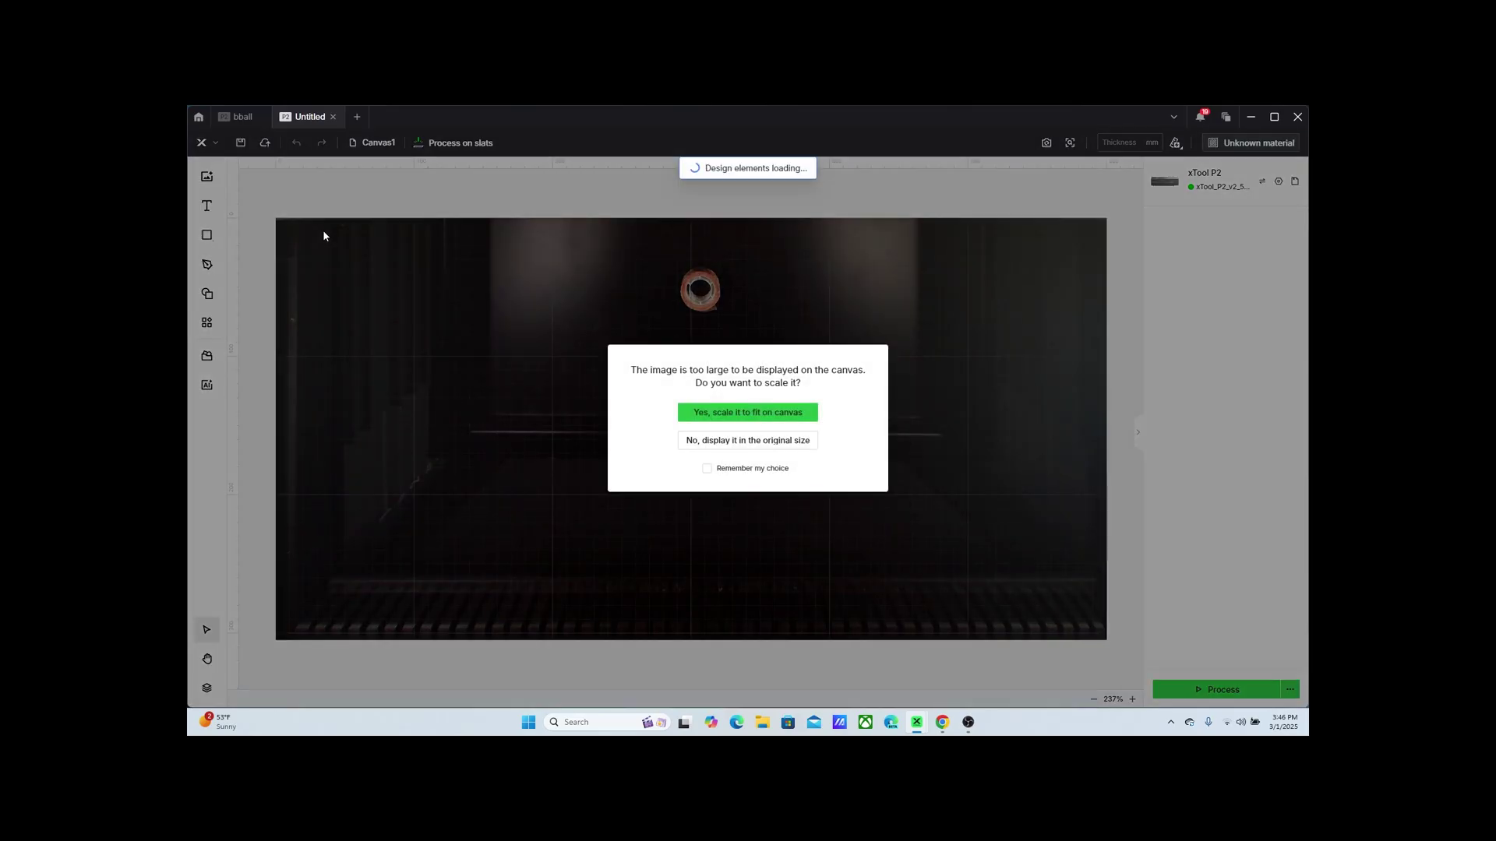
pyautogui.click(755, 413)
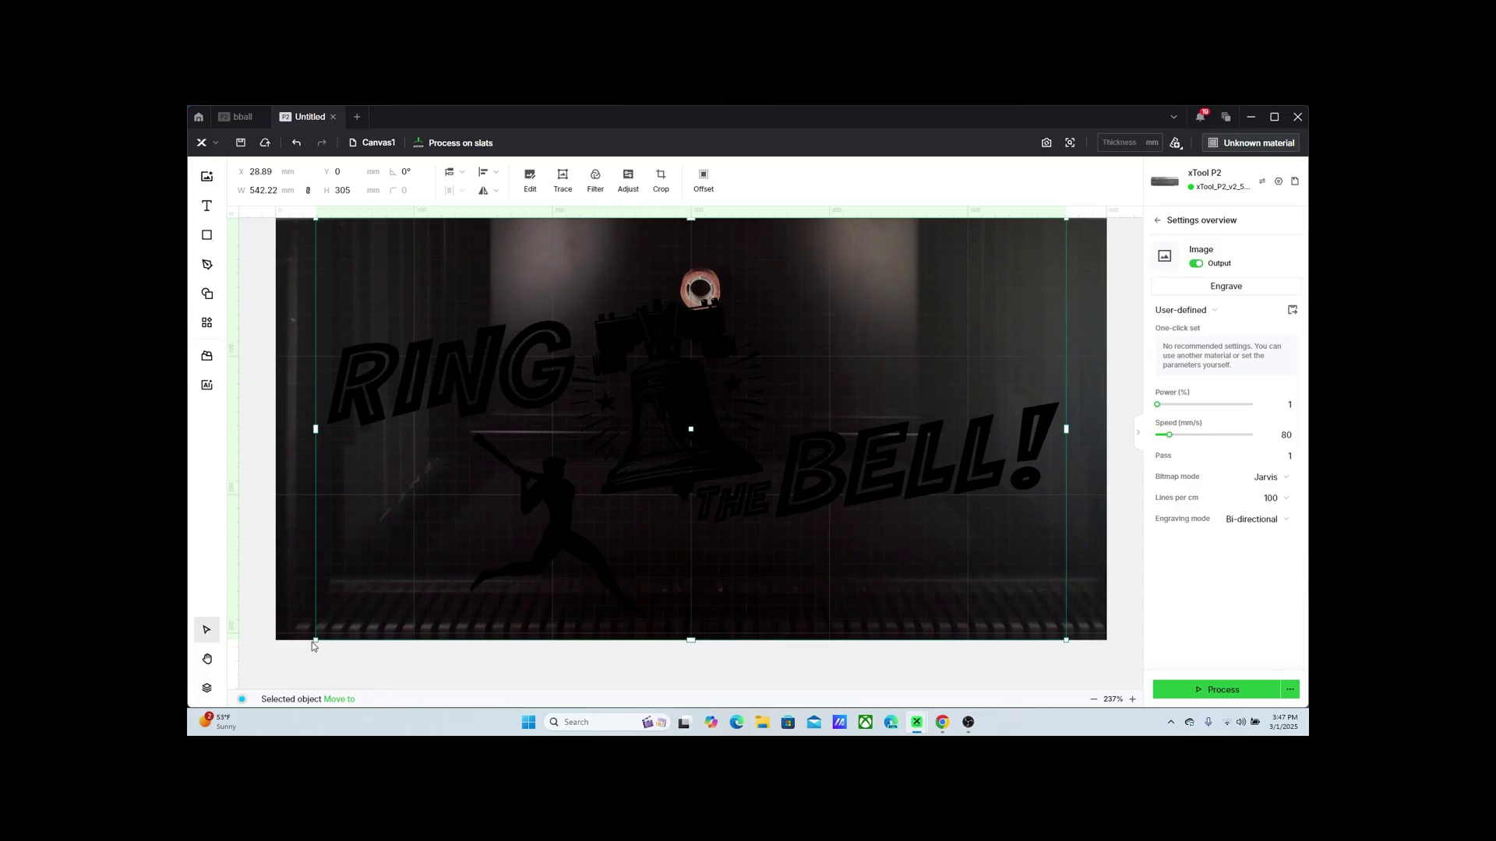
pyautogui.moveTo(315, 639); pyautogui.dragTo(873, 274)
pyautogui.moveTo(1017, 265); pyautogui.dragTo(752, 305)
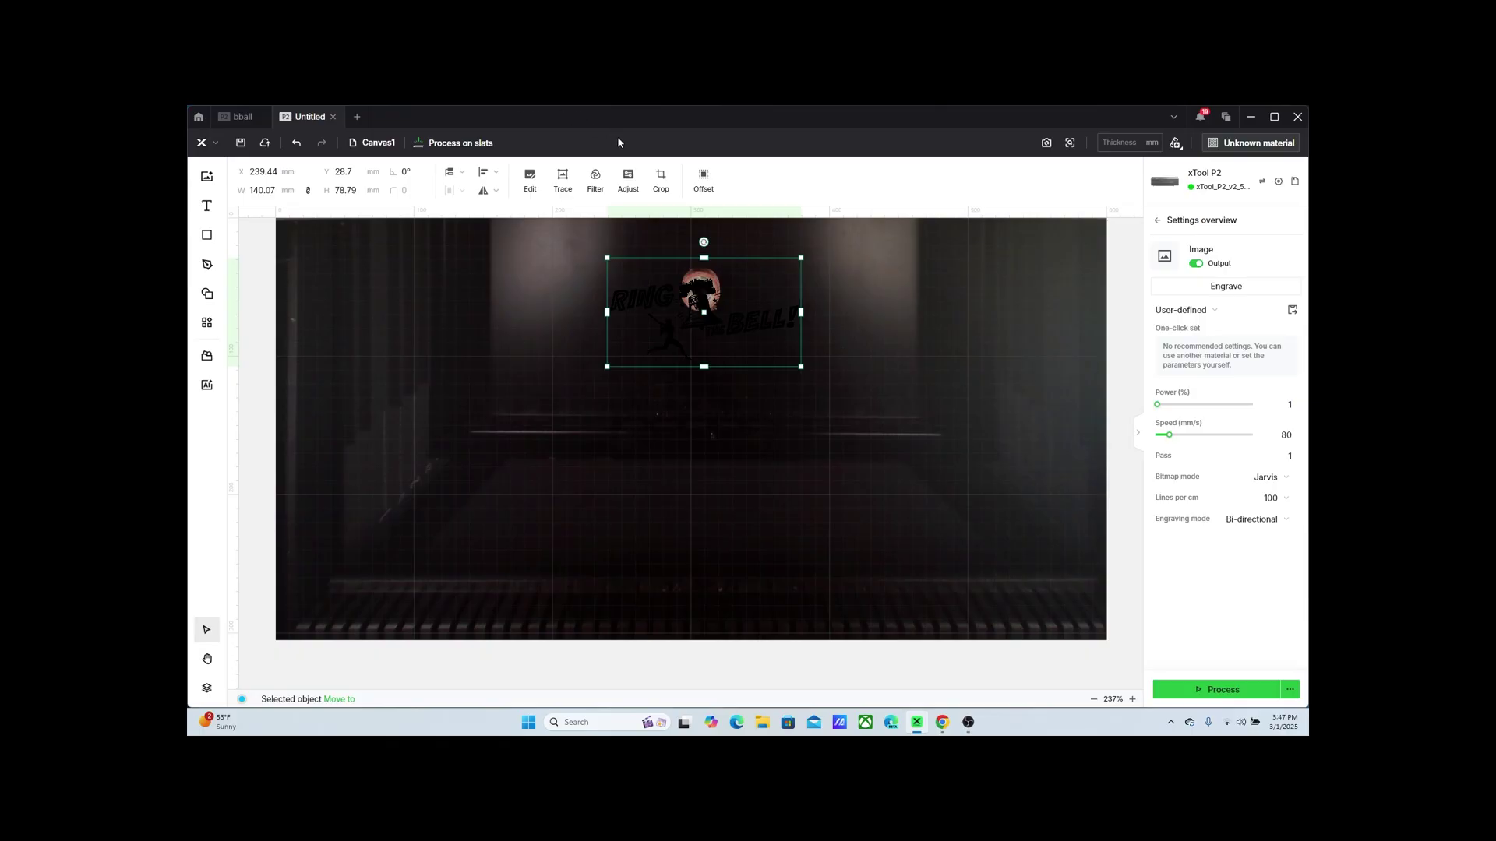
pyautogui.click(457, 146)
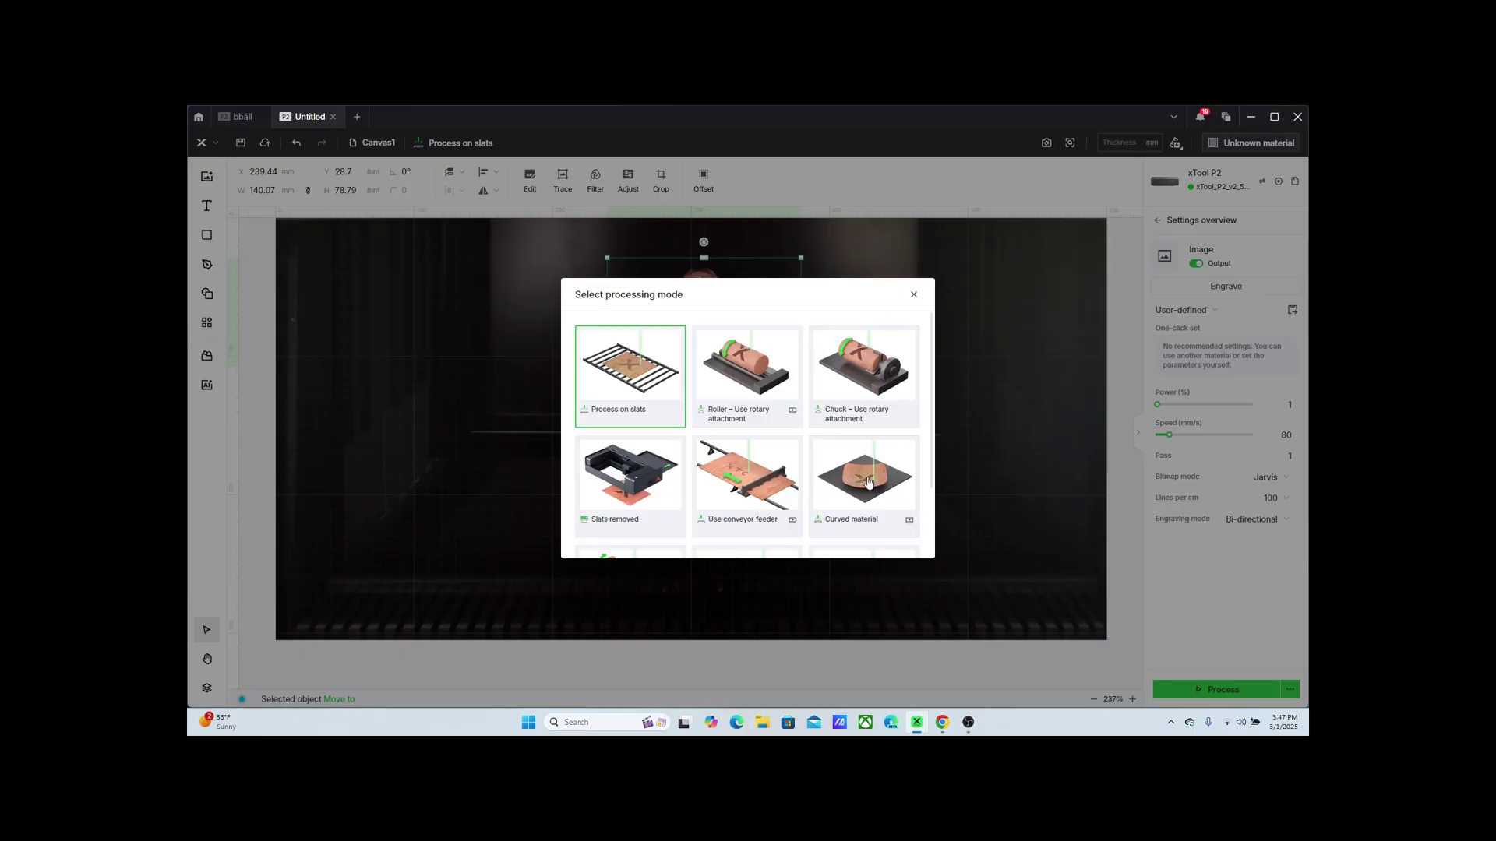
# Step: Choose Curved material as the processing mode
pyautogui.click(868, 482)
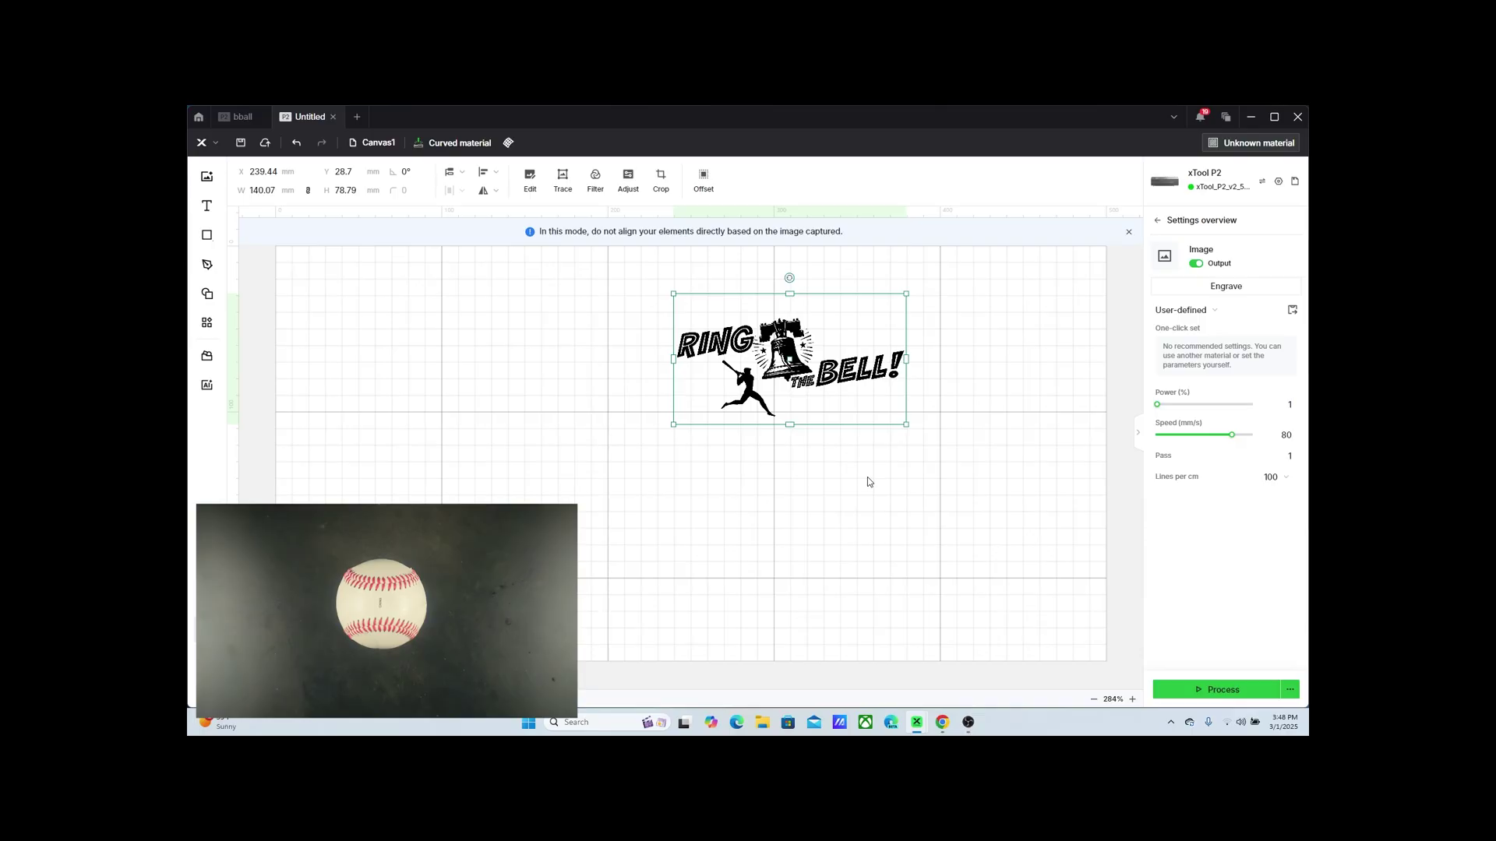
# Step: Start curve measurement, jog the laser head over the baseball, and mark Vertex 1
pyautogui.hscroll(3, 868, 481)
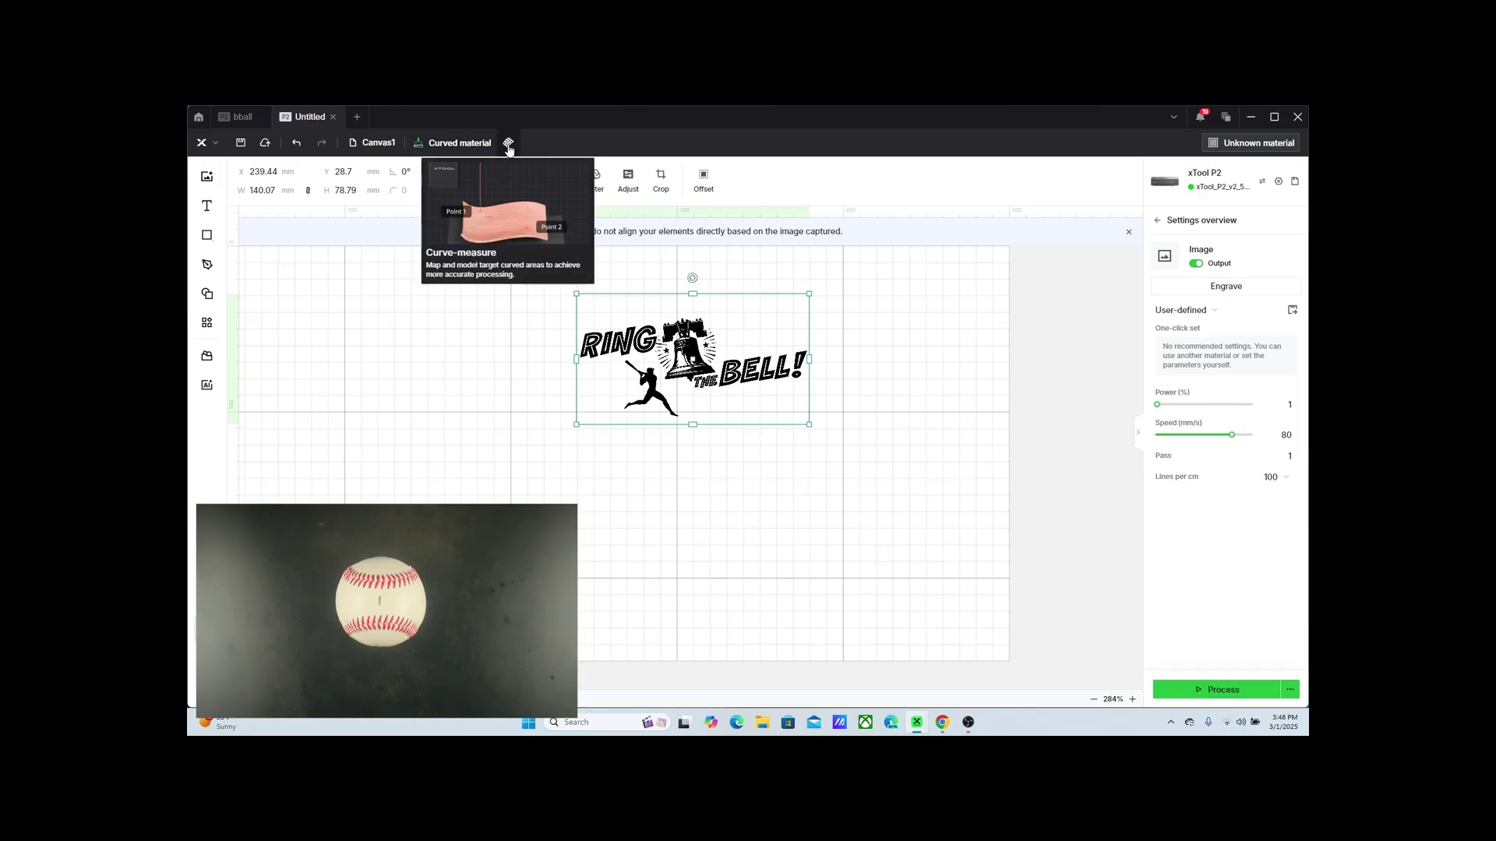
pyautogui.click(508, 144)
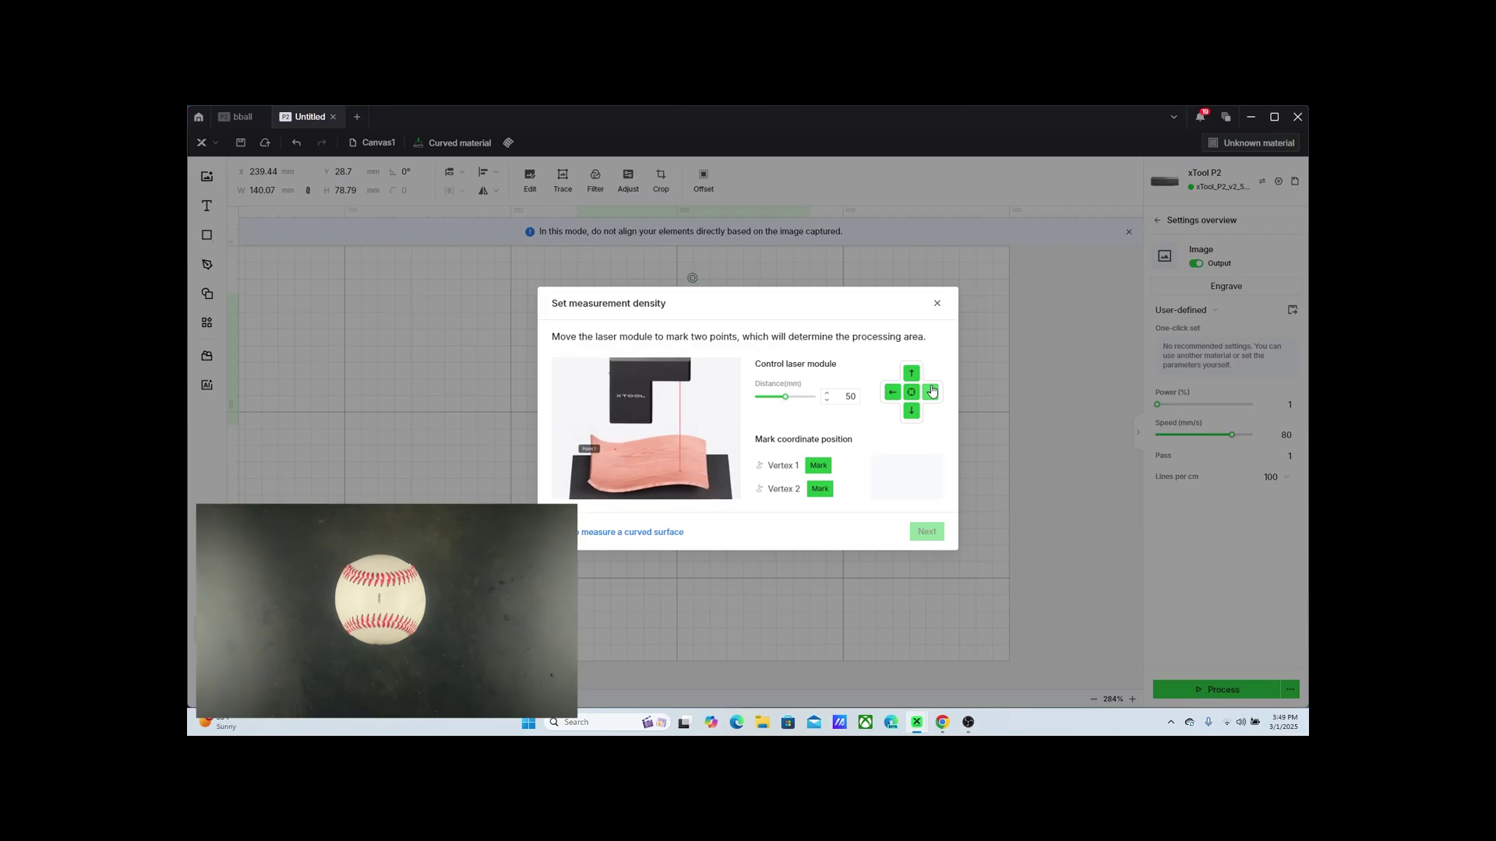
pyautogui.click(931, 392)
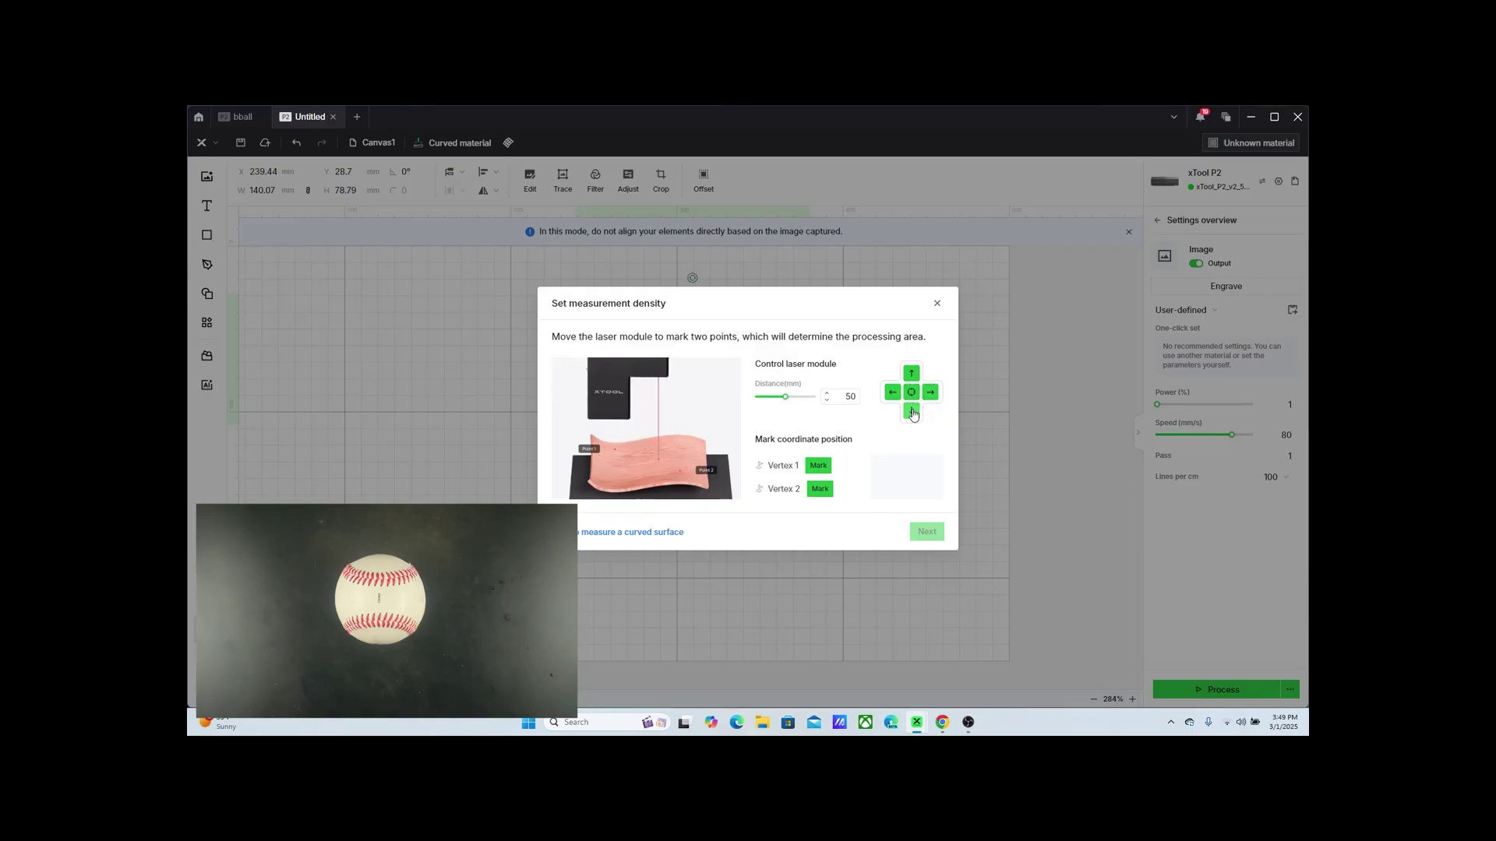
pyautogui.click(912, 411)
pyautogui.click(912, 412)
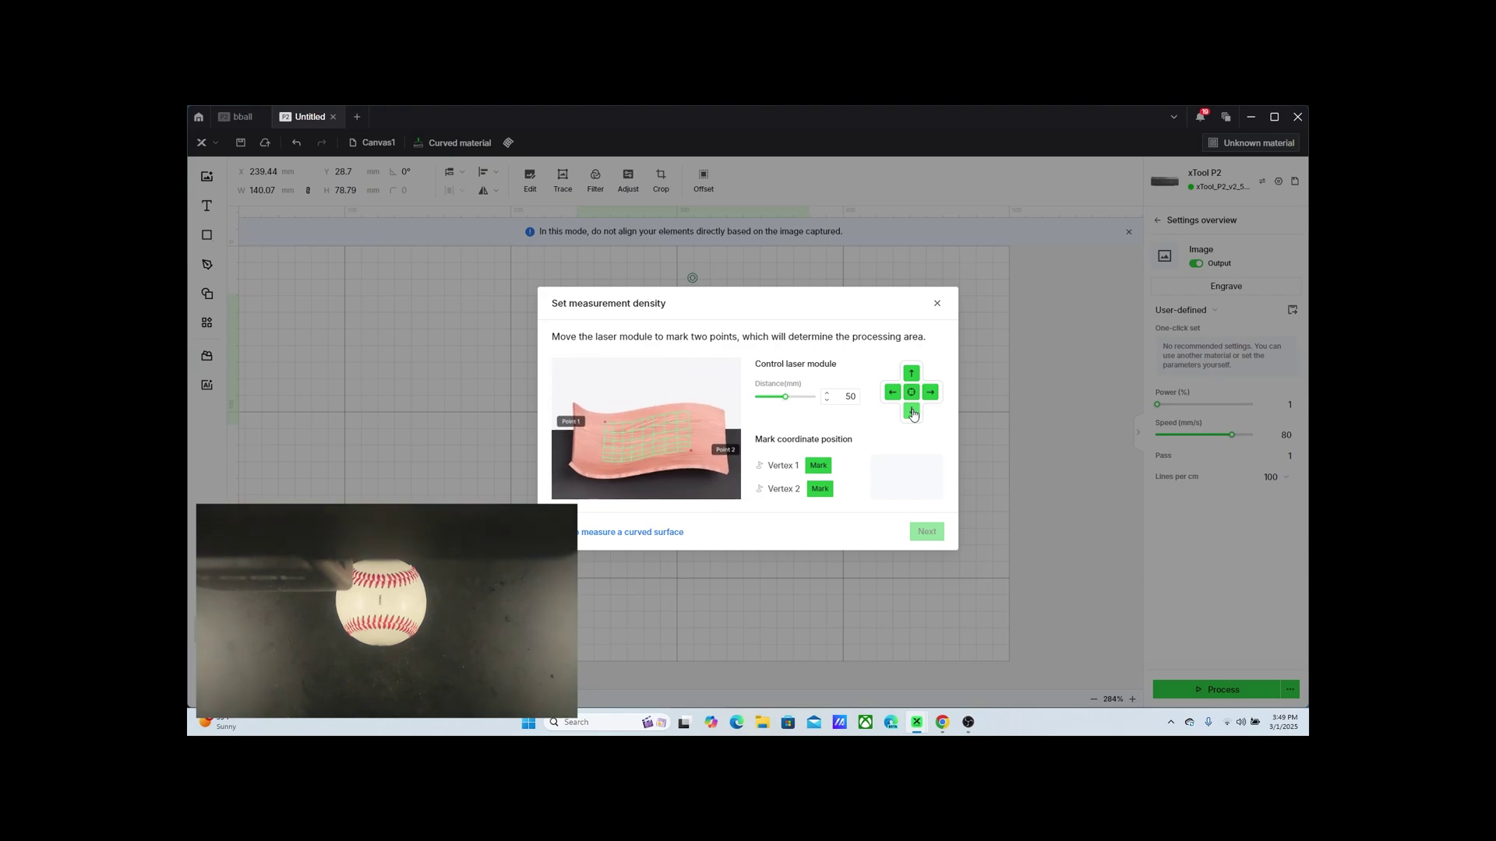
pyautogui.click(911, 412)
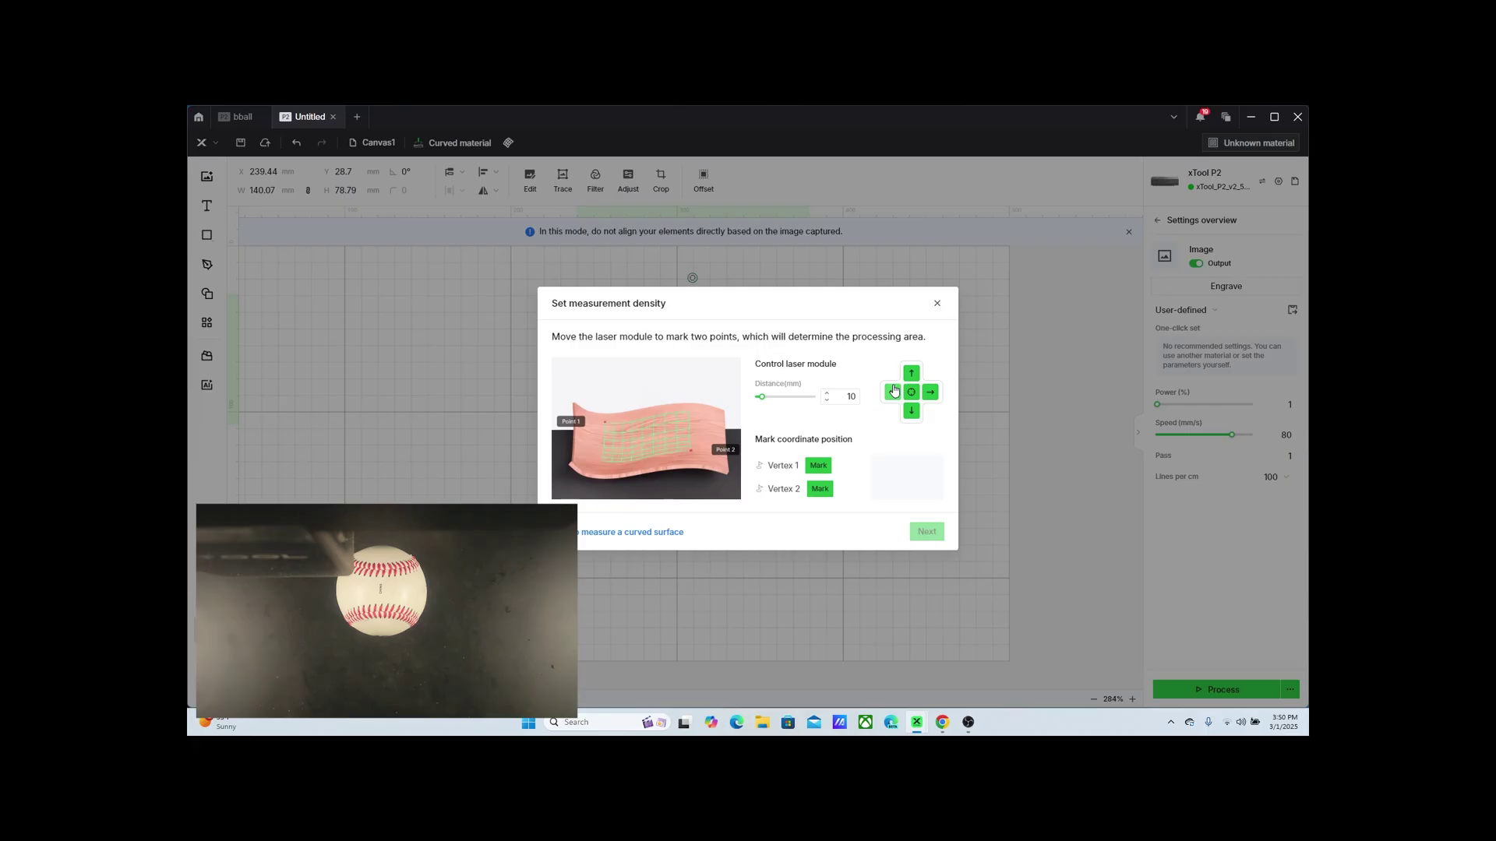
pyautogui.click(893, 390)
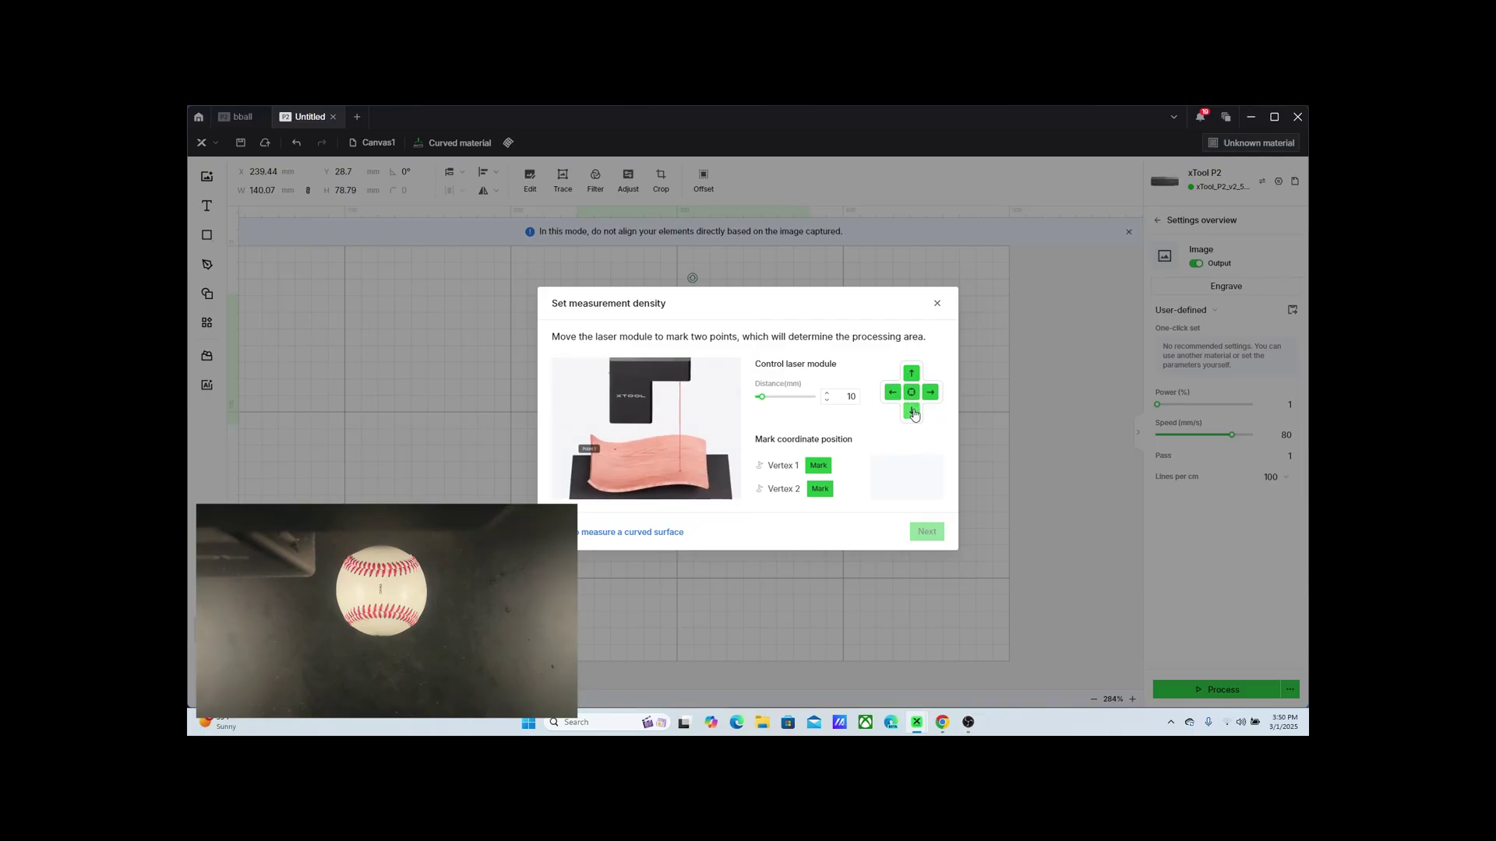
pyautogui.click(914, 414)
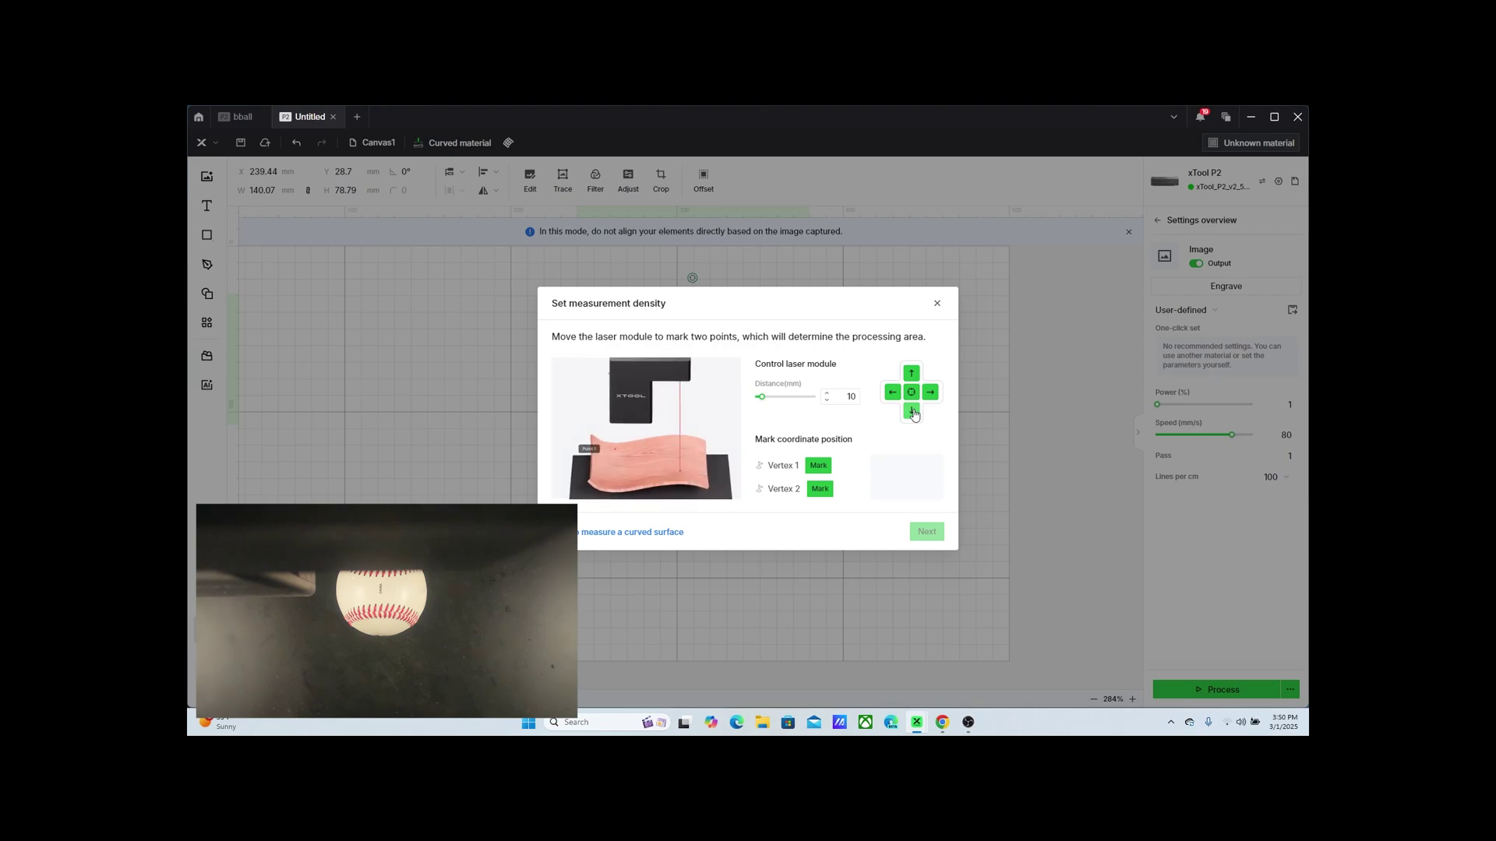
pyautogui.click(818, 466)
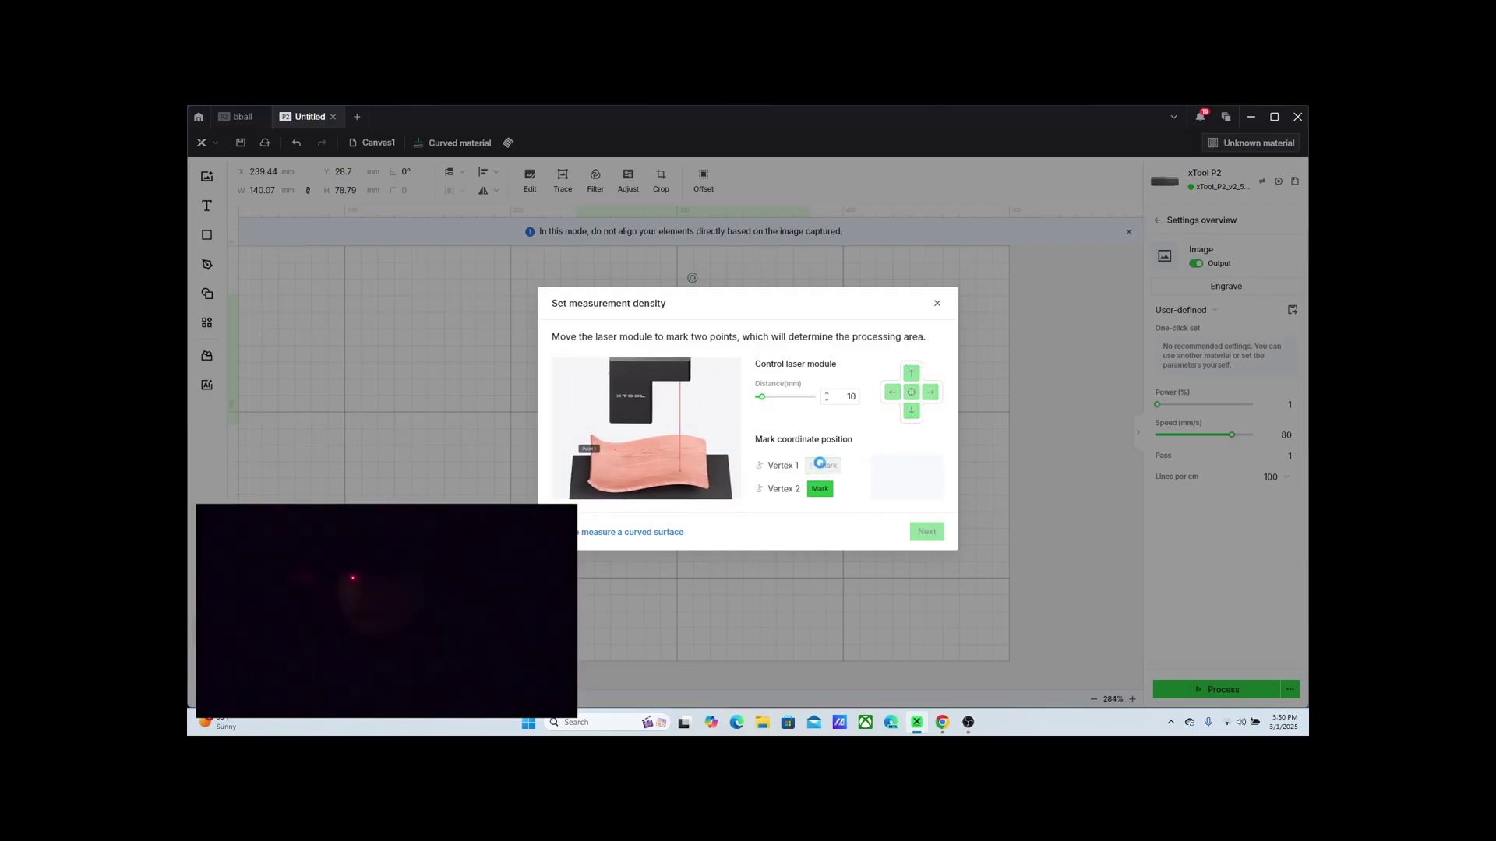
pyautogui.click(932, 393)
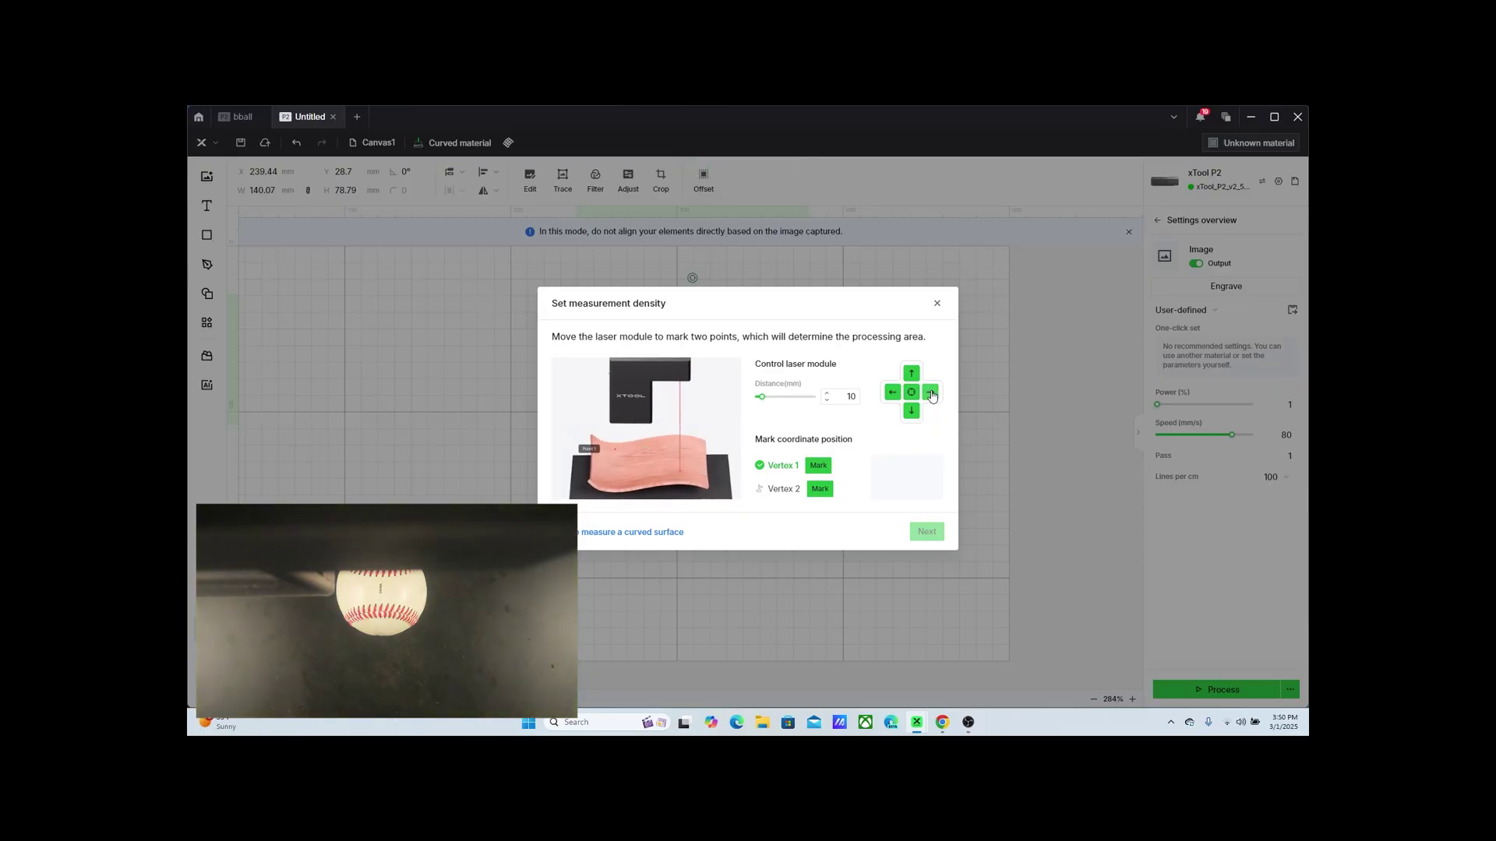
# Step: Jog the laser head three steps to the right over the baseball
pyautogui.click(932, 393)
pyautogui.click(932, 393)
pyautogui.click(932, 394)
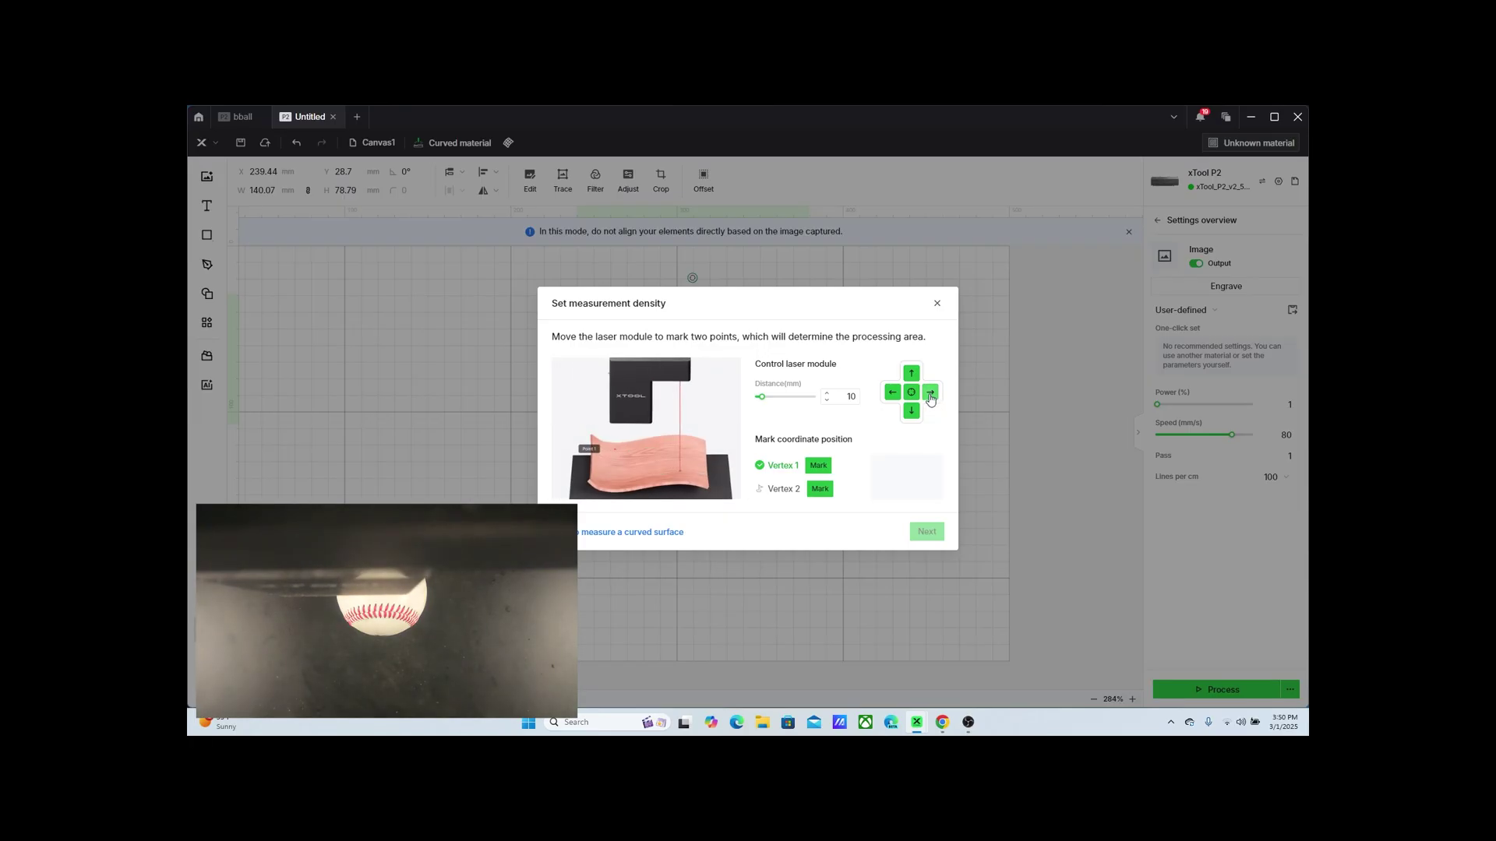
# Step: Set jog distance to 5, move left and down, and mark Vertex 2 at 45/20
pyautogui.click(851, 396)
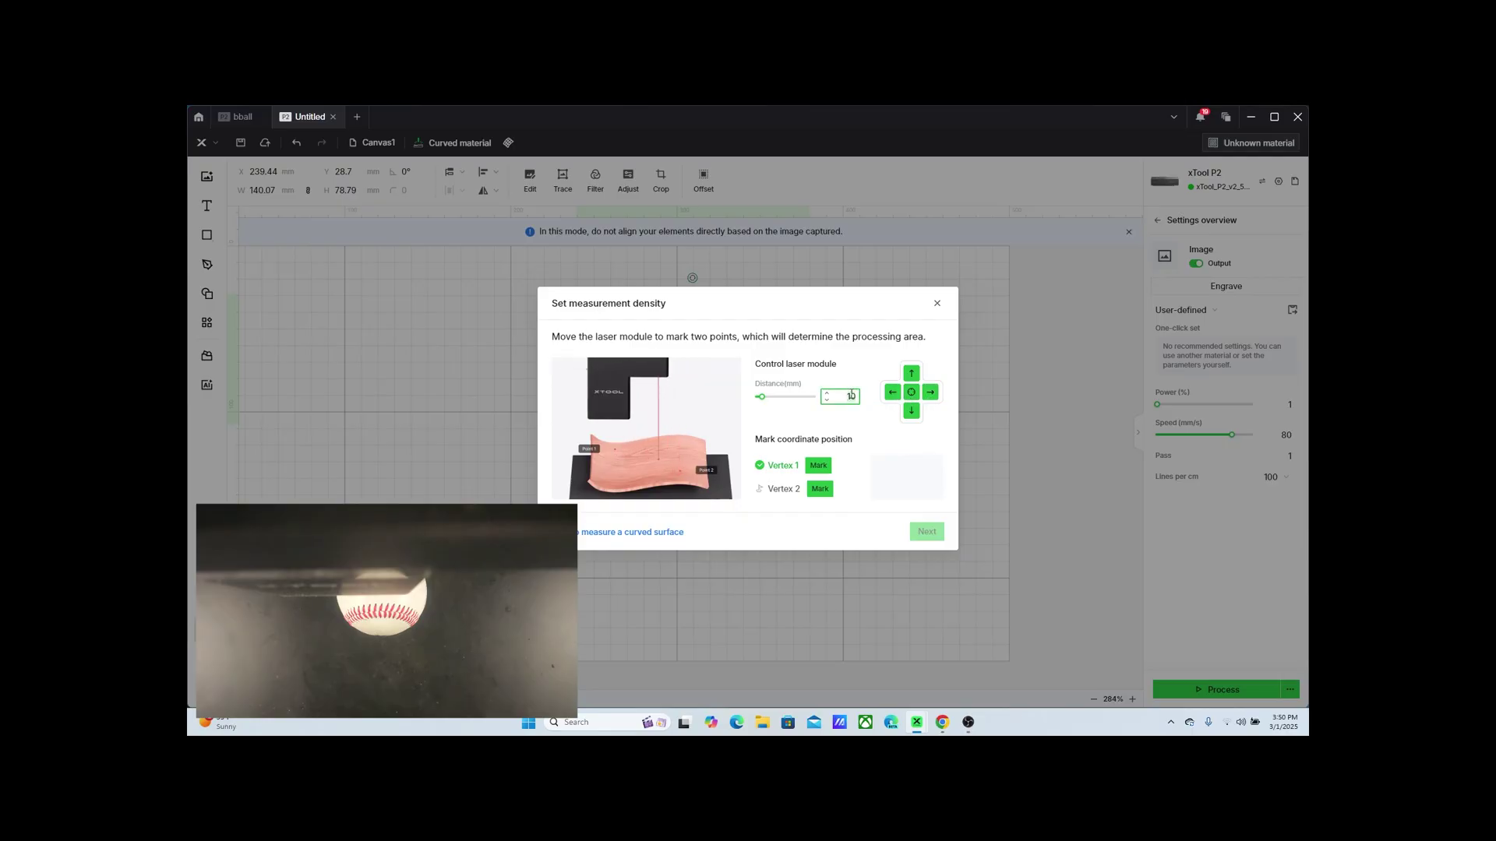
pyautogui.press('BackSpace')
pyautogui.press('BackSpace')
pyautogui.write('5')
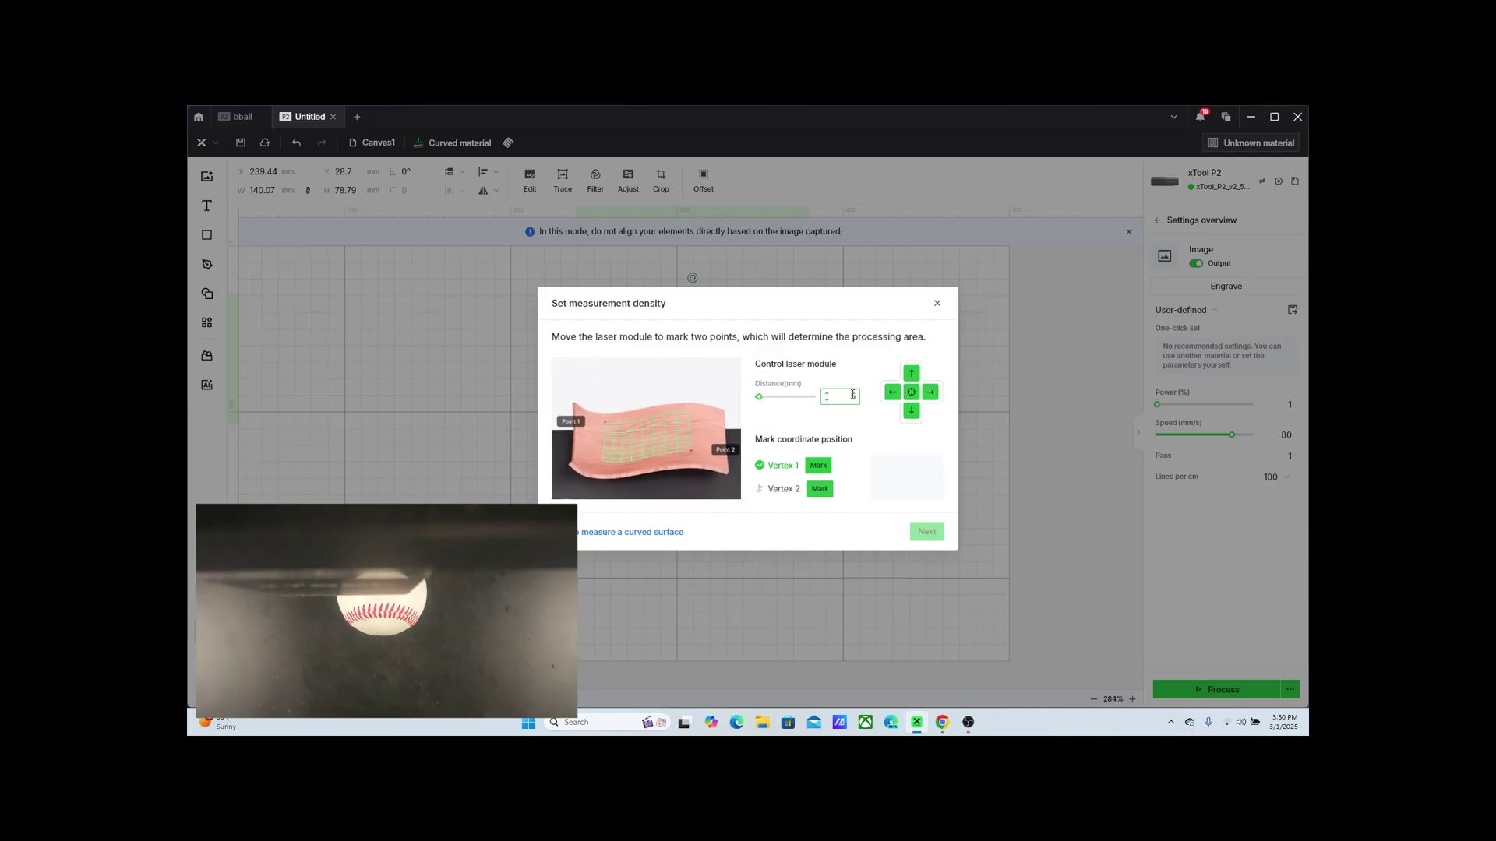
pyautogui.click(894, 391)
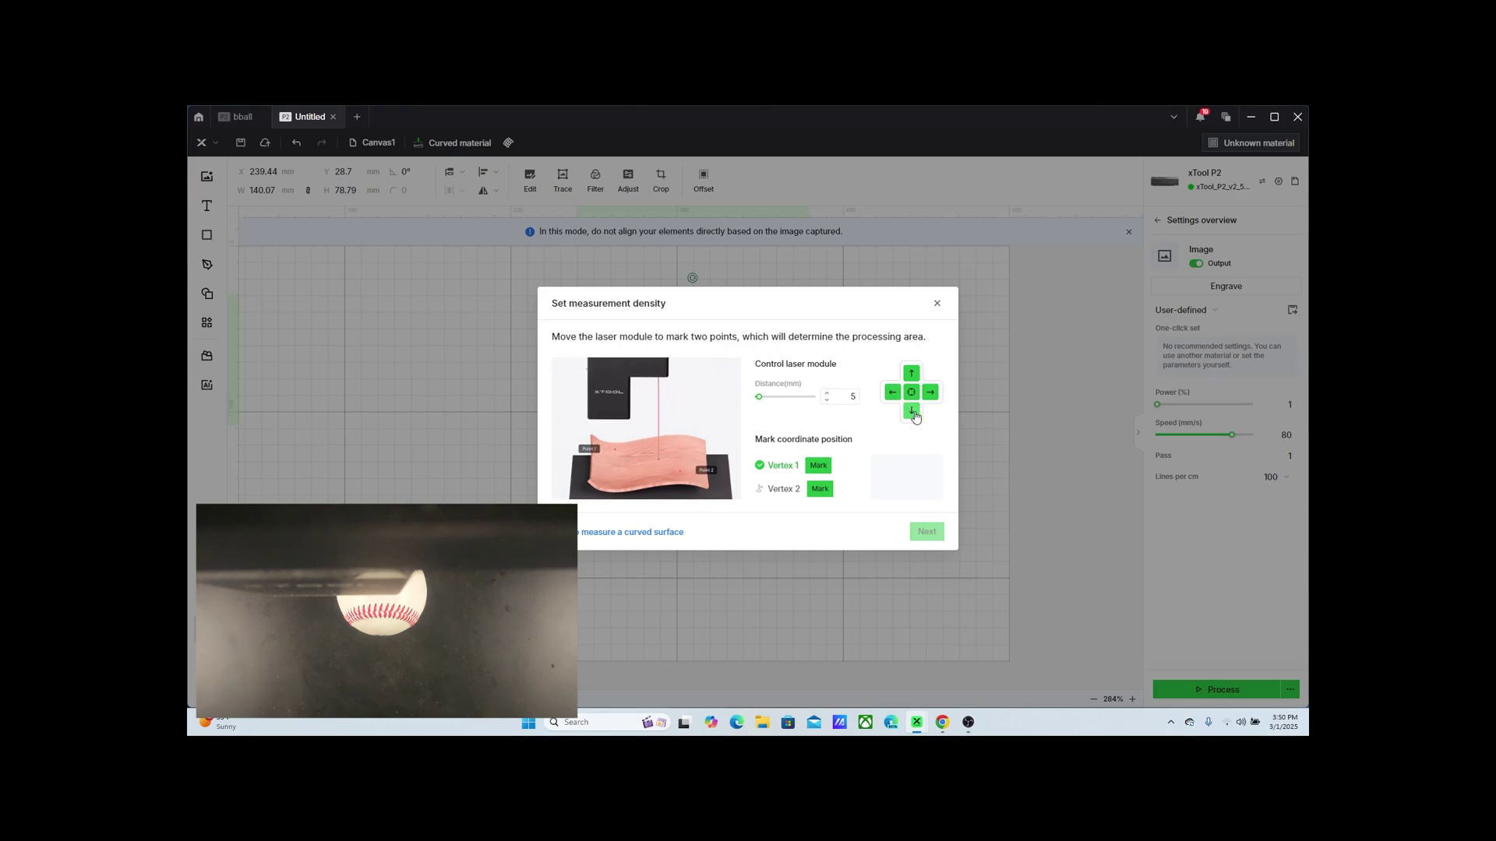
pyautogui.click(913, 411)
pyautogui.click(913, 411)
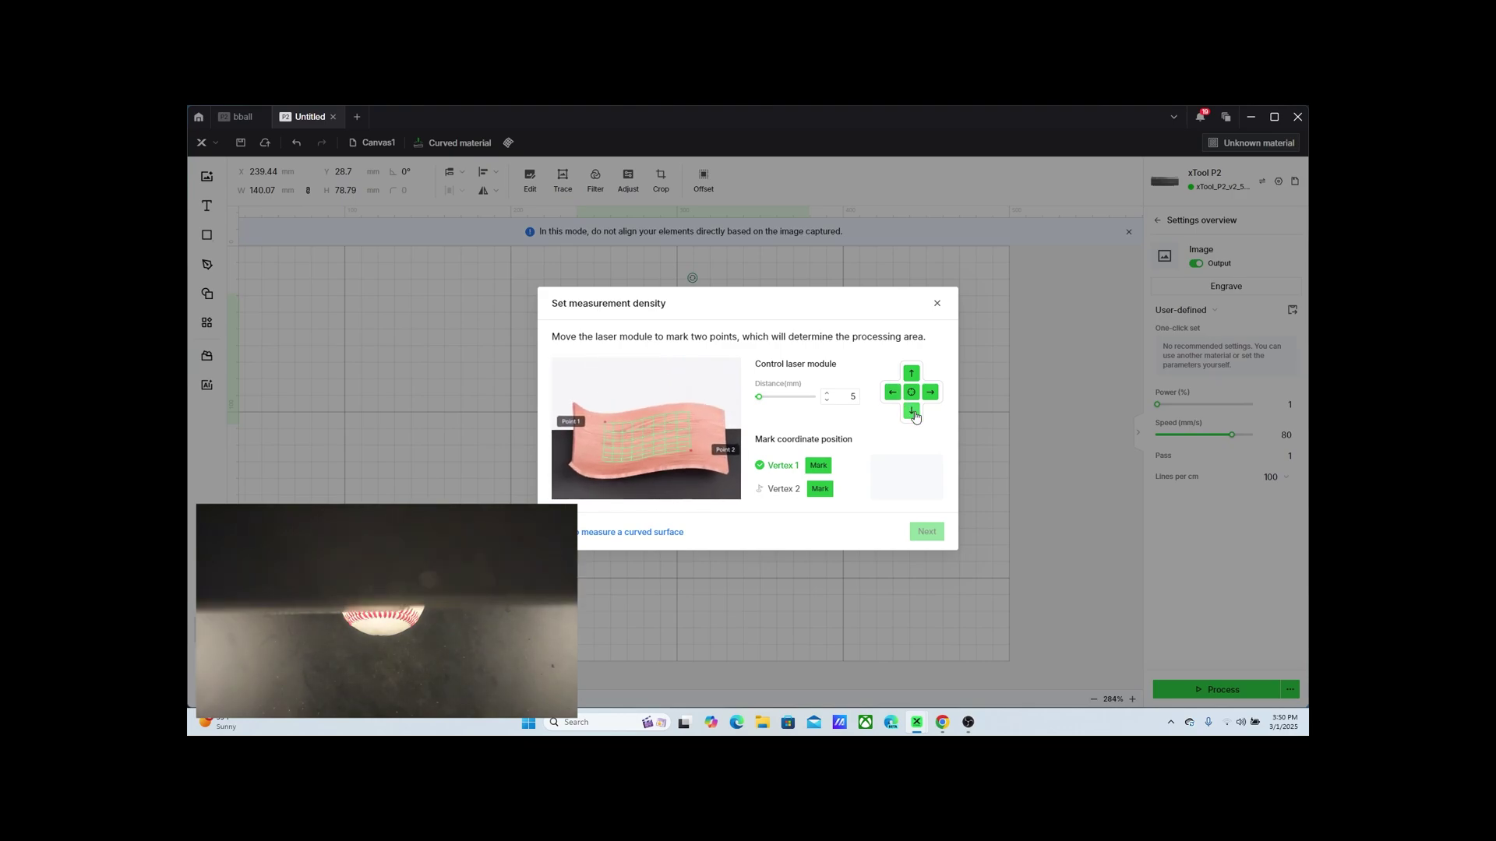
pyautogui.click(913, 411)
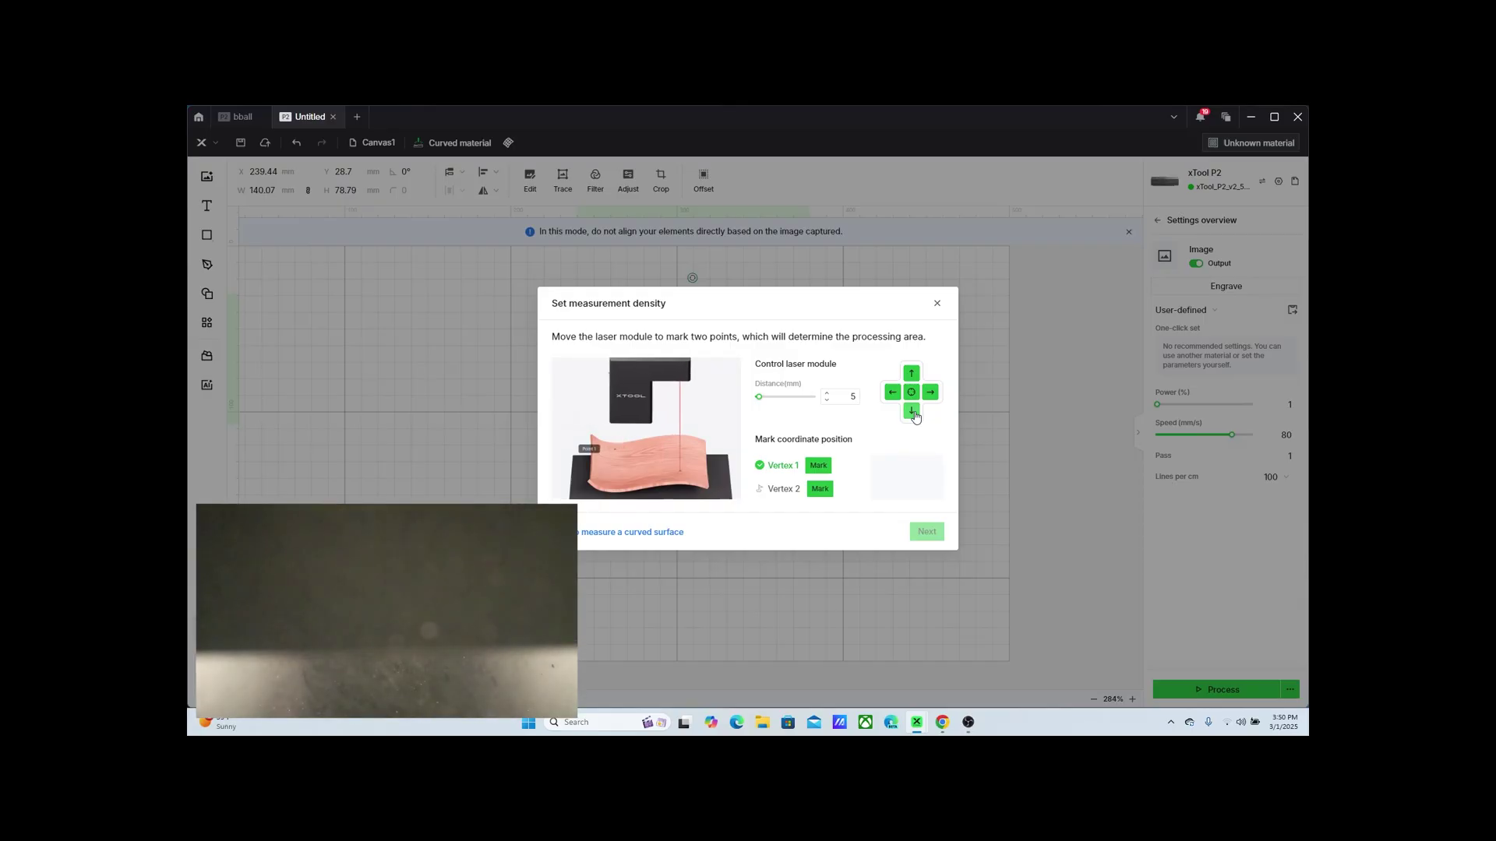
pyautogui.click(913, 412)
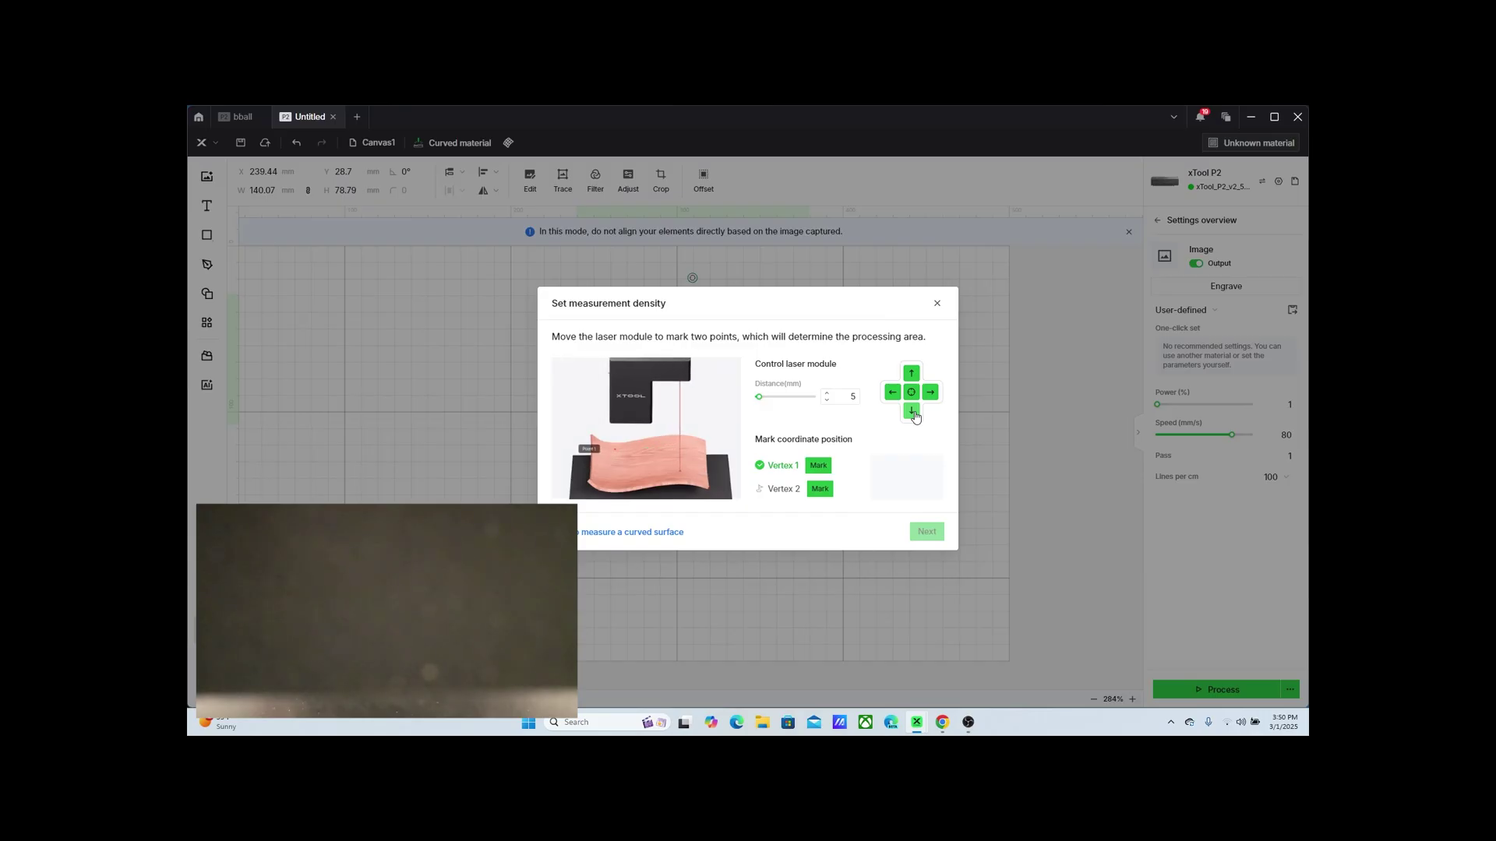
pyautogui.click(822, 491)
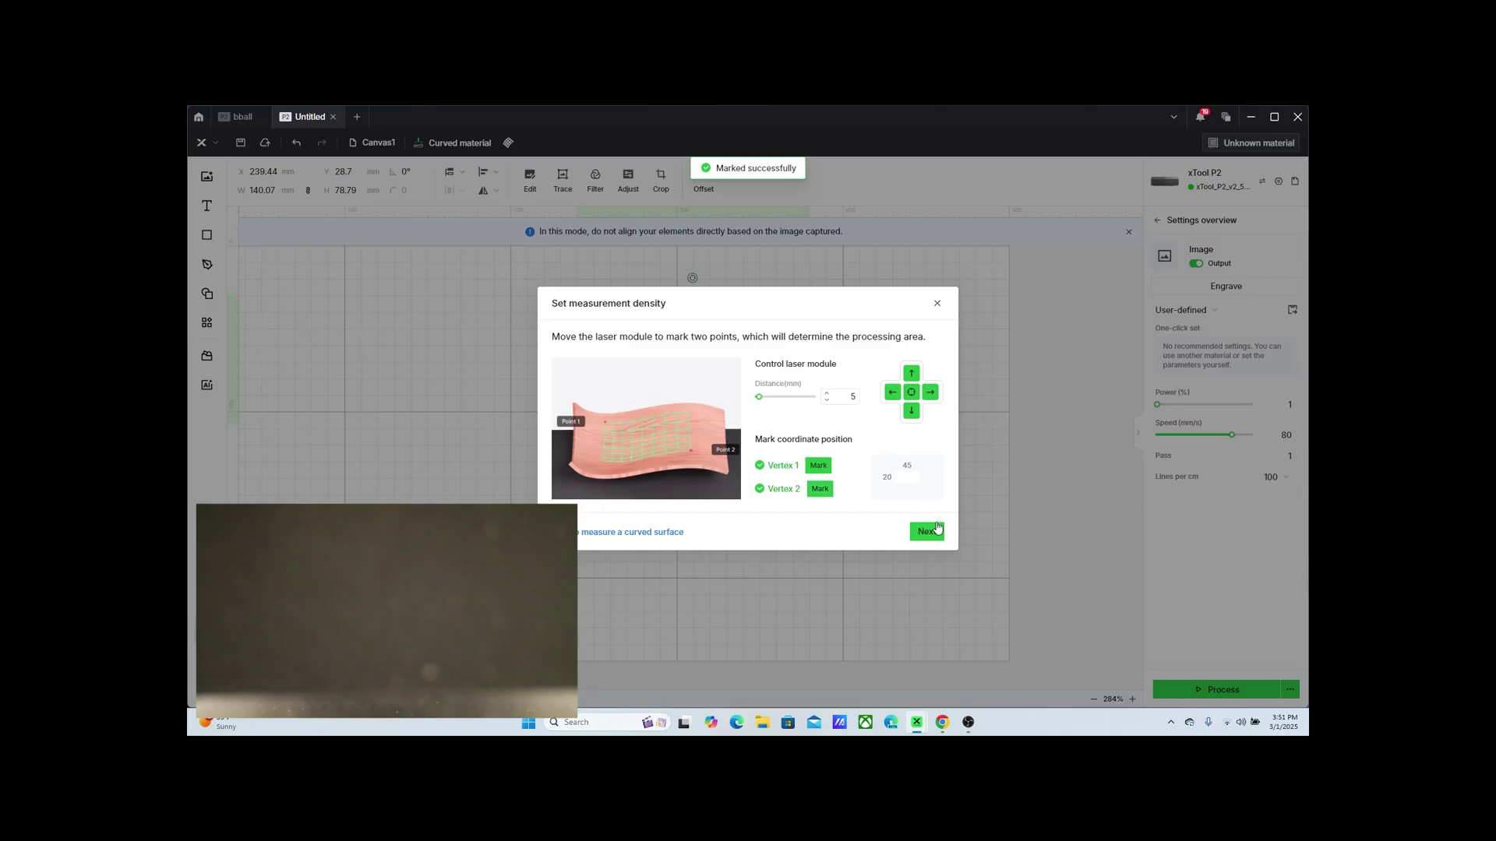
# Step: Measure the marked baseball area on a 3-row, 5-column grid
pyautogui.click(927, 531)
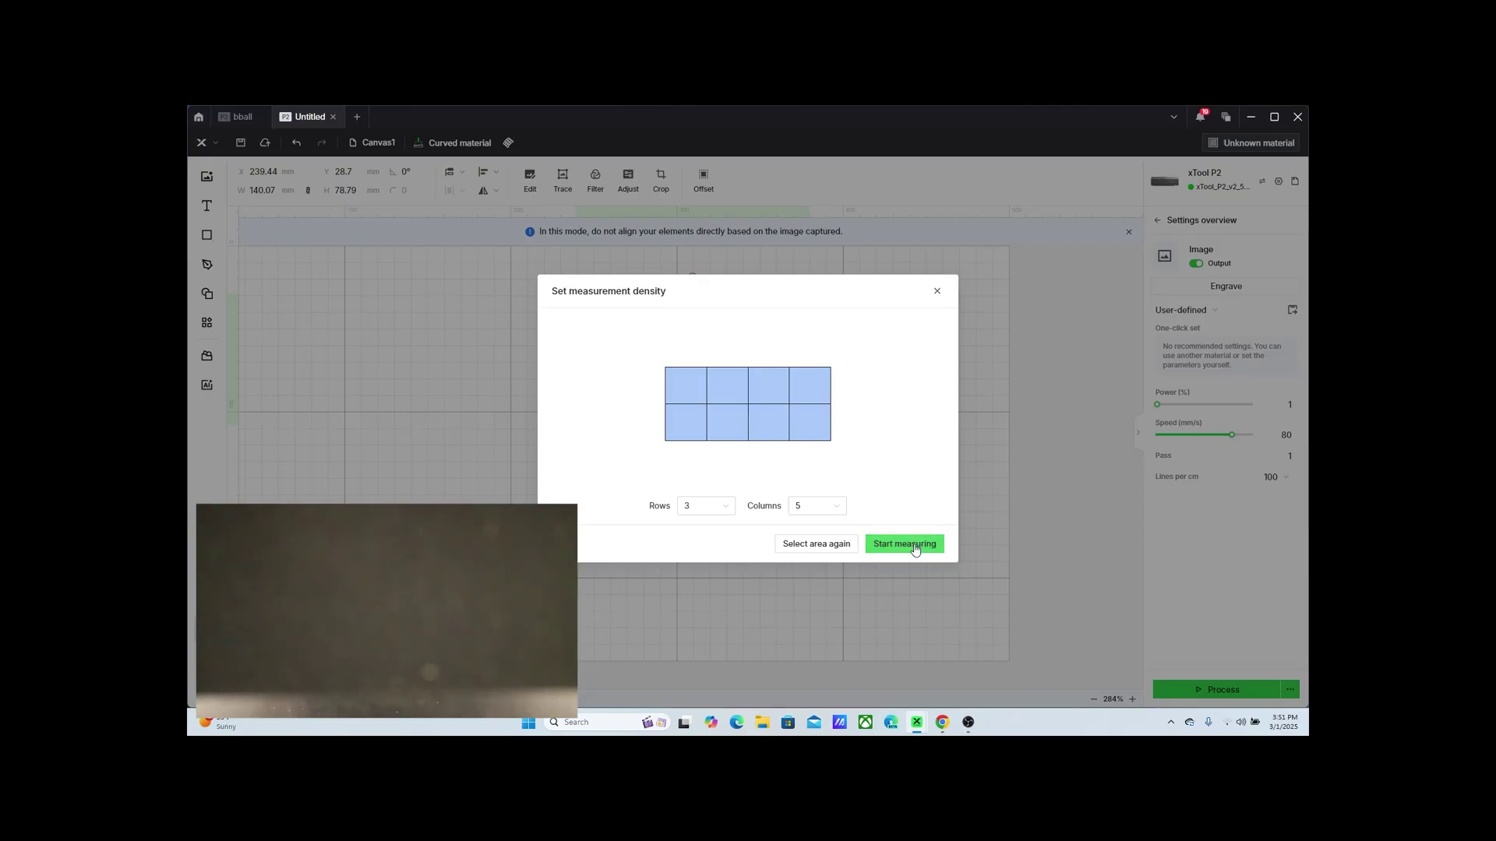
pyautogui.click(914, 548)
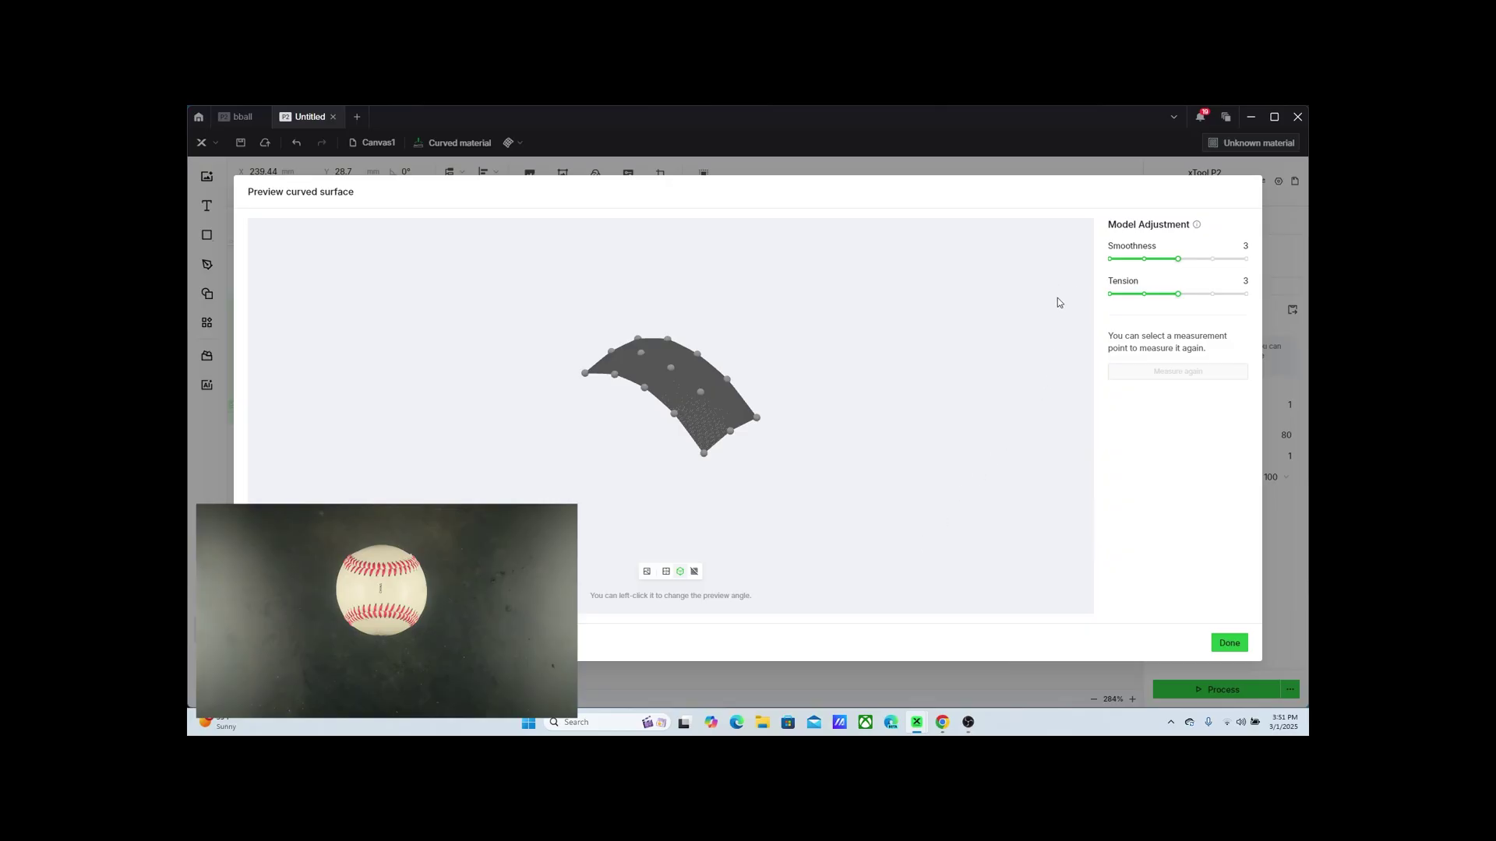
# Step: Apply the curved surface and shrink the RING THE BELL! image to 35.01 × 19.69 mm
pyautogui.click(1230, 643)
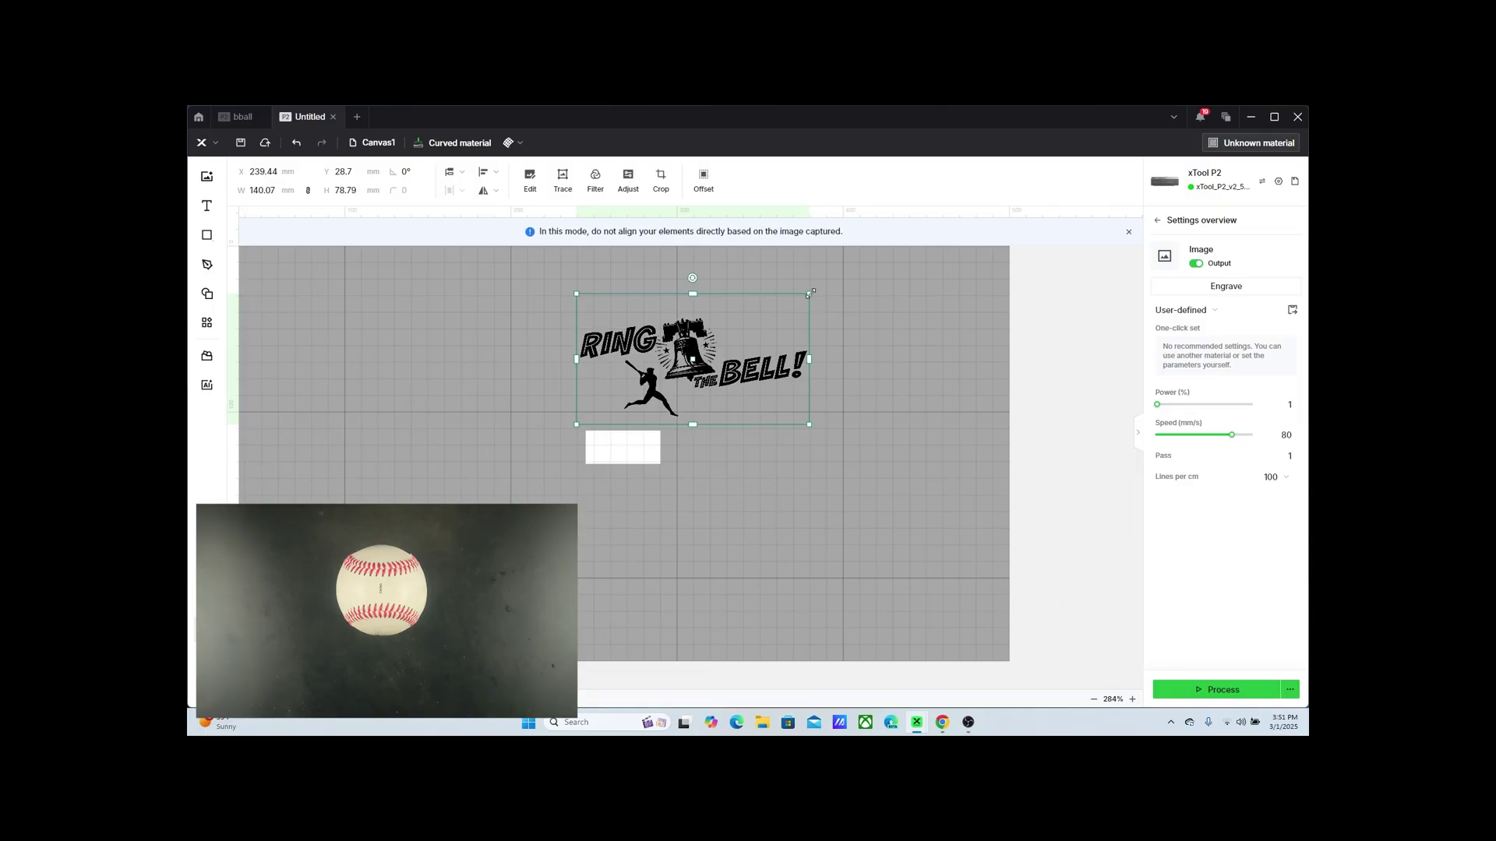
pyautogui.moveTo(810, 300); pyautogui.dragTo(633, 456)
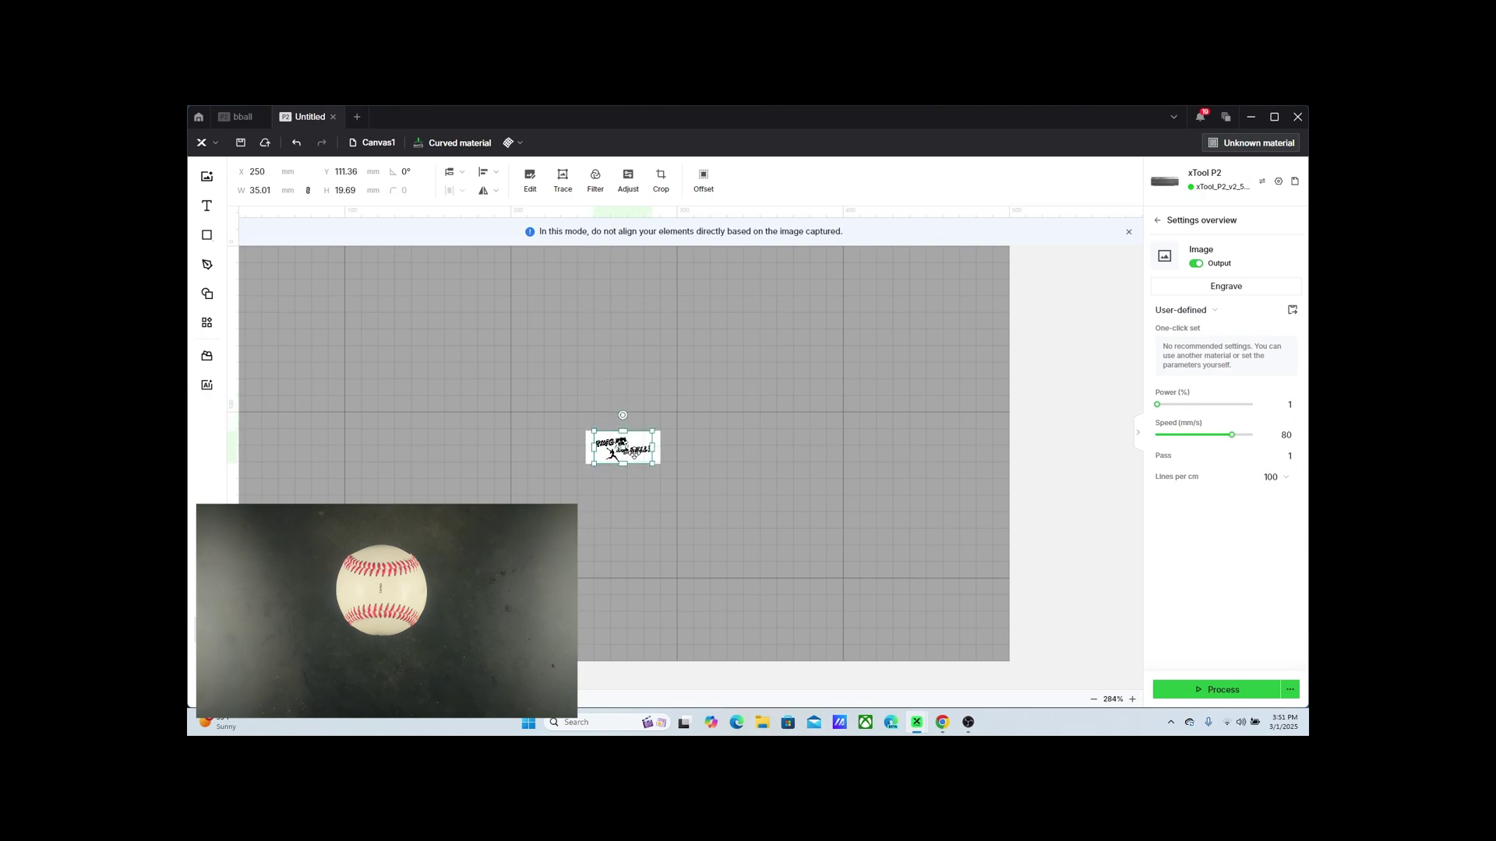
pyautogui.scroll(5, 633, 456)
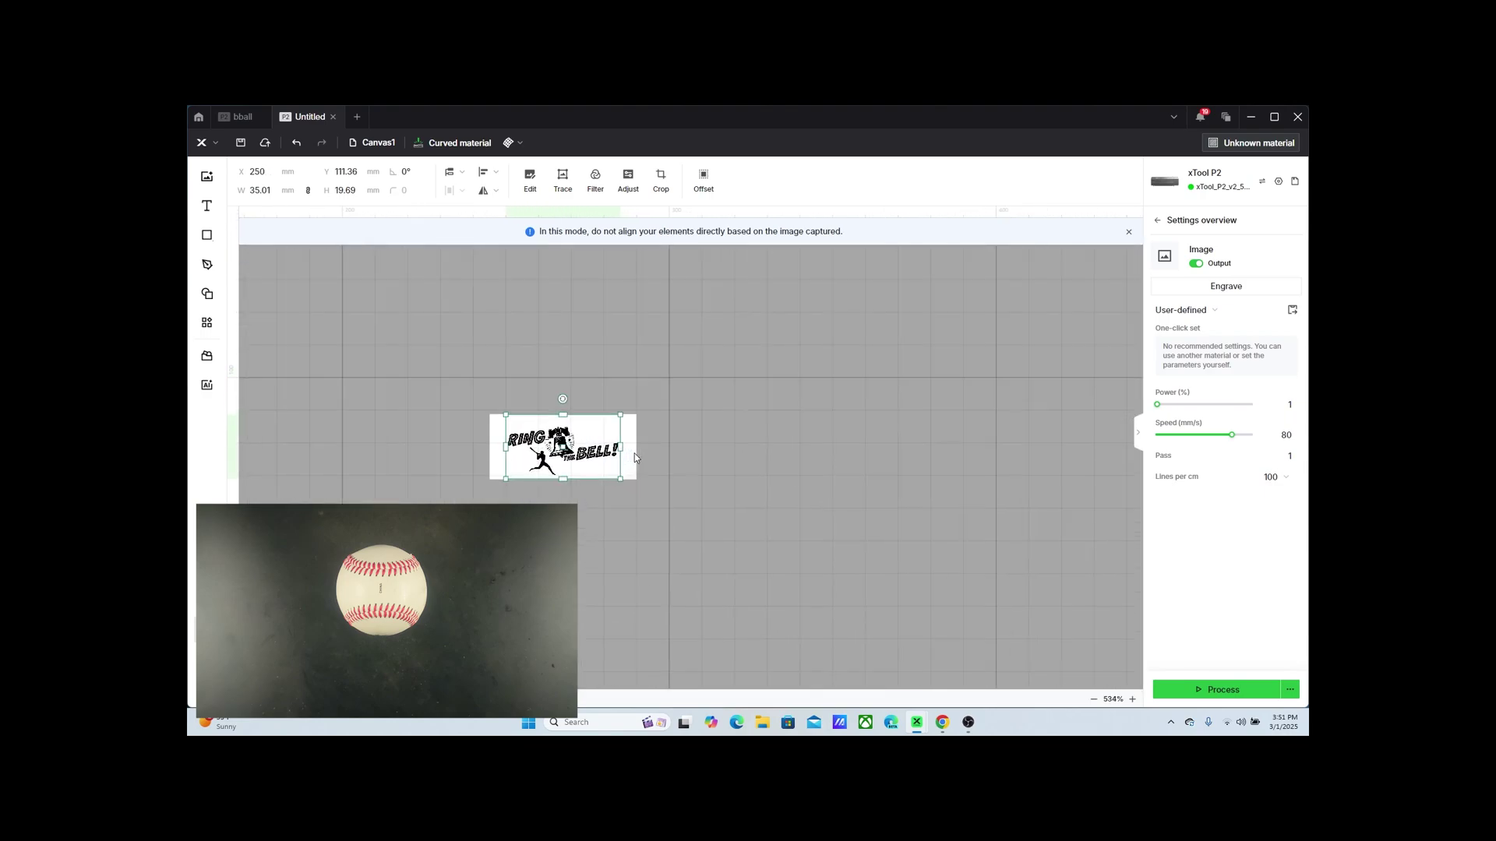
pyautogui.scroll(4, 635, 455)
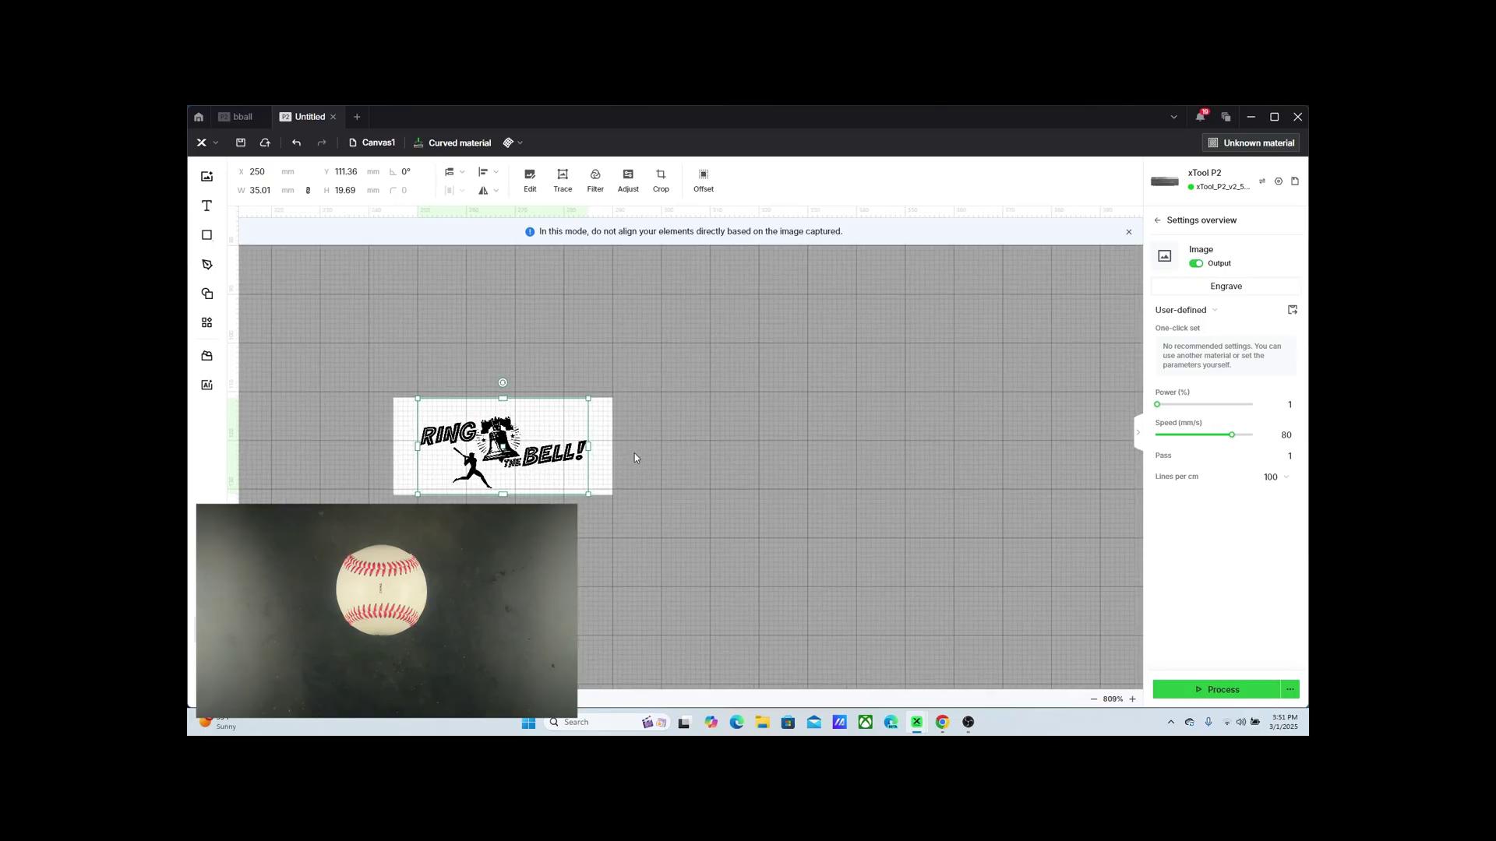
pyautogui.scroll(4, 634, 457)
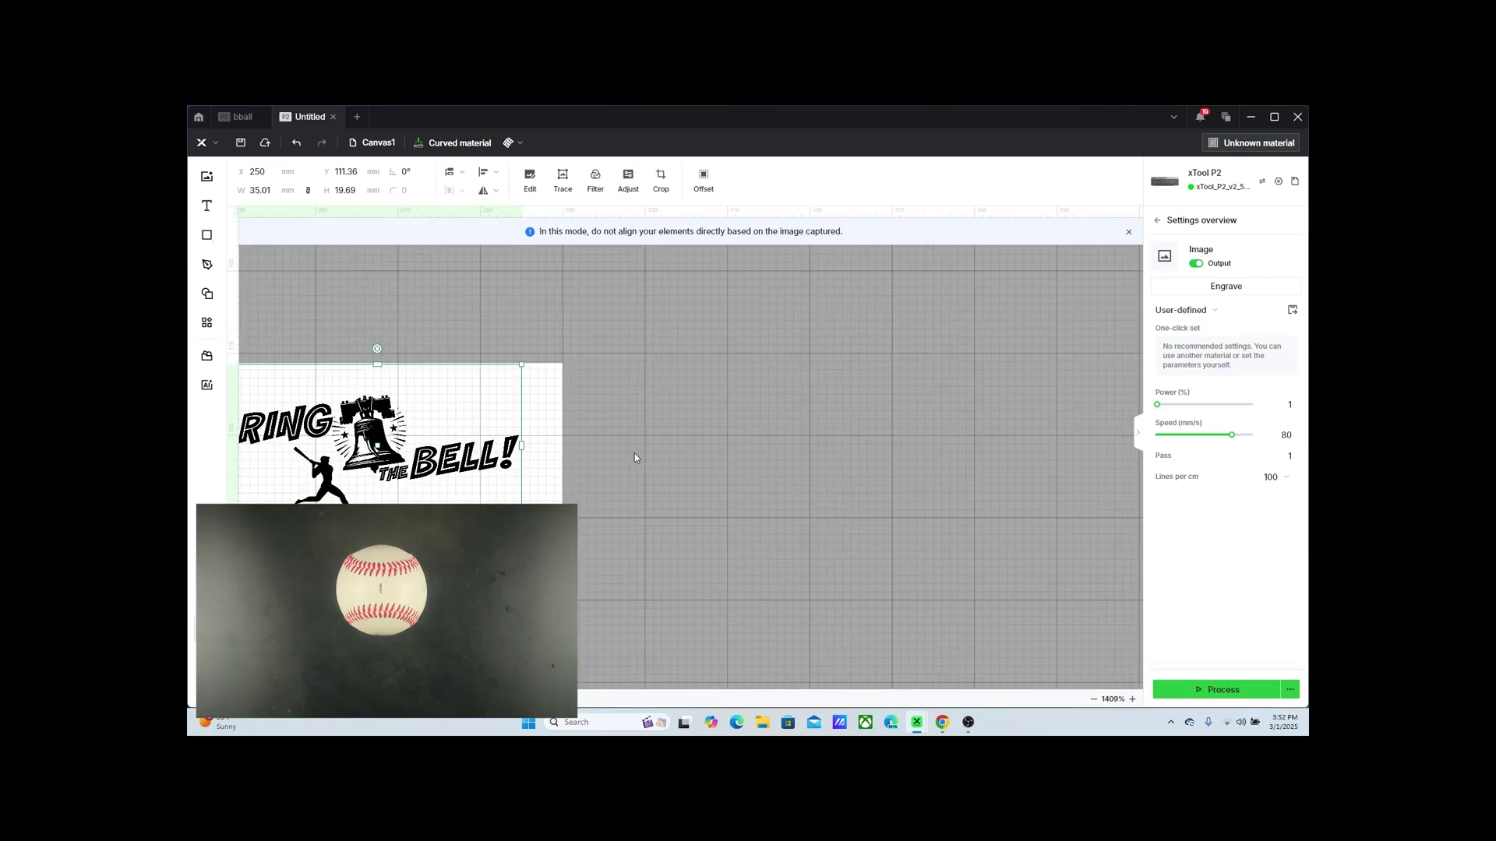
pyautogui.hscroll(-5, 634, 455)
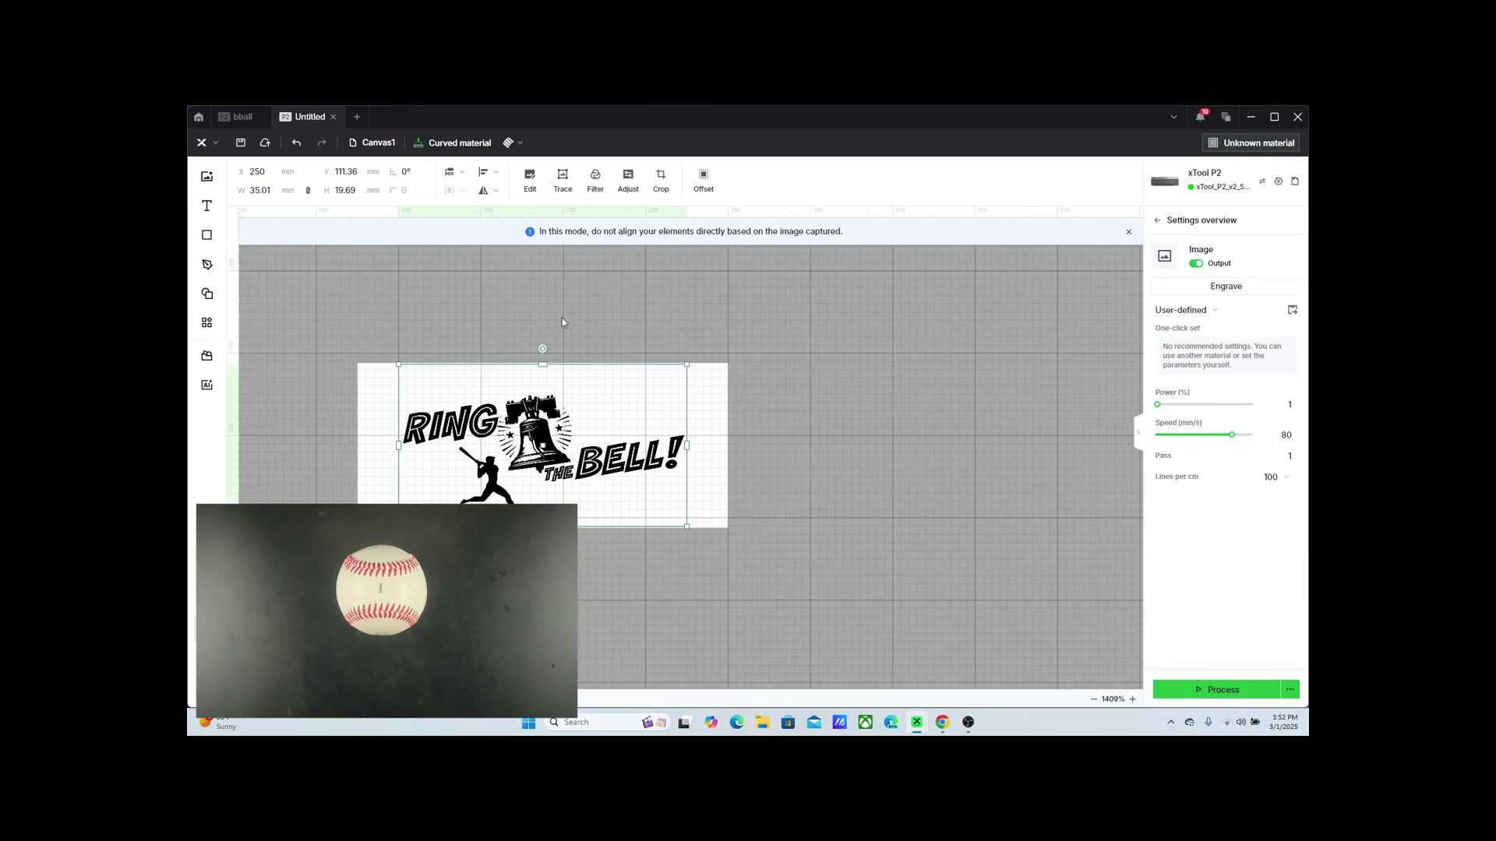
# Step: Crop blank space off the image's top and bottom, leaving it 34.15 × 14.76 mm
pyautogui.click(658, 195)
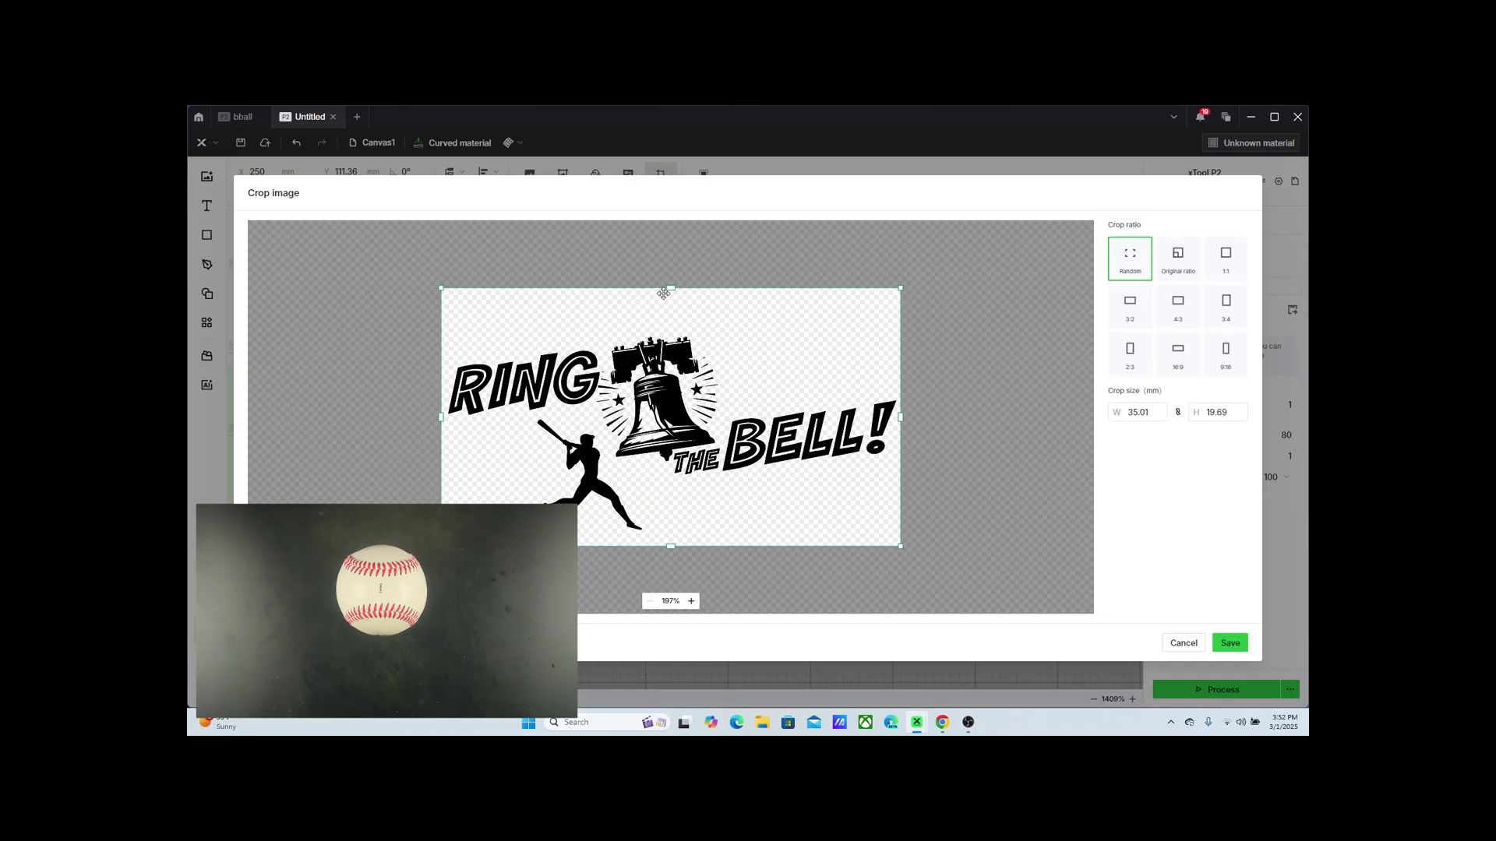
pyautogui.moveTo(671, 287); pyautogui.dragTo(722, 334)
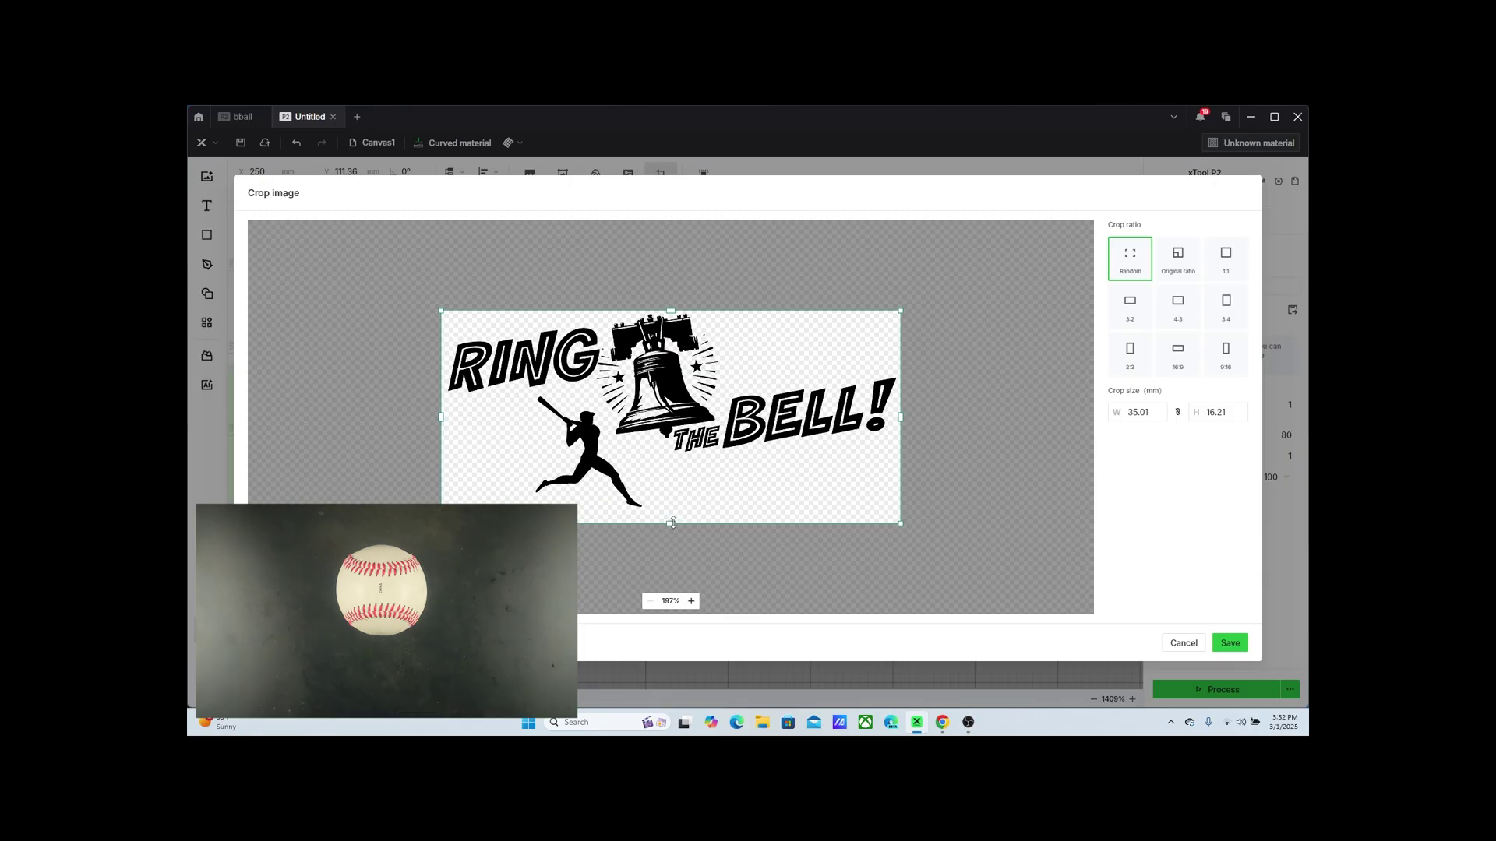
pyautogui.moveTo(673, 523); pyautogui.dragTo(683, 511)
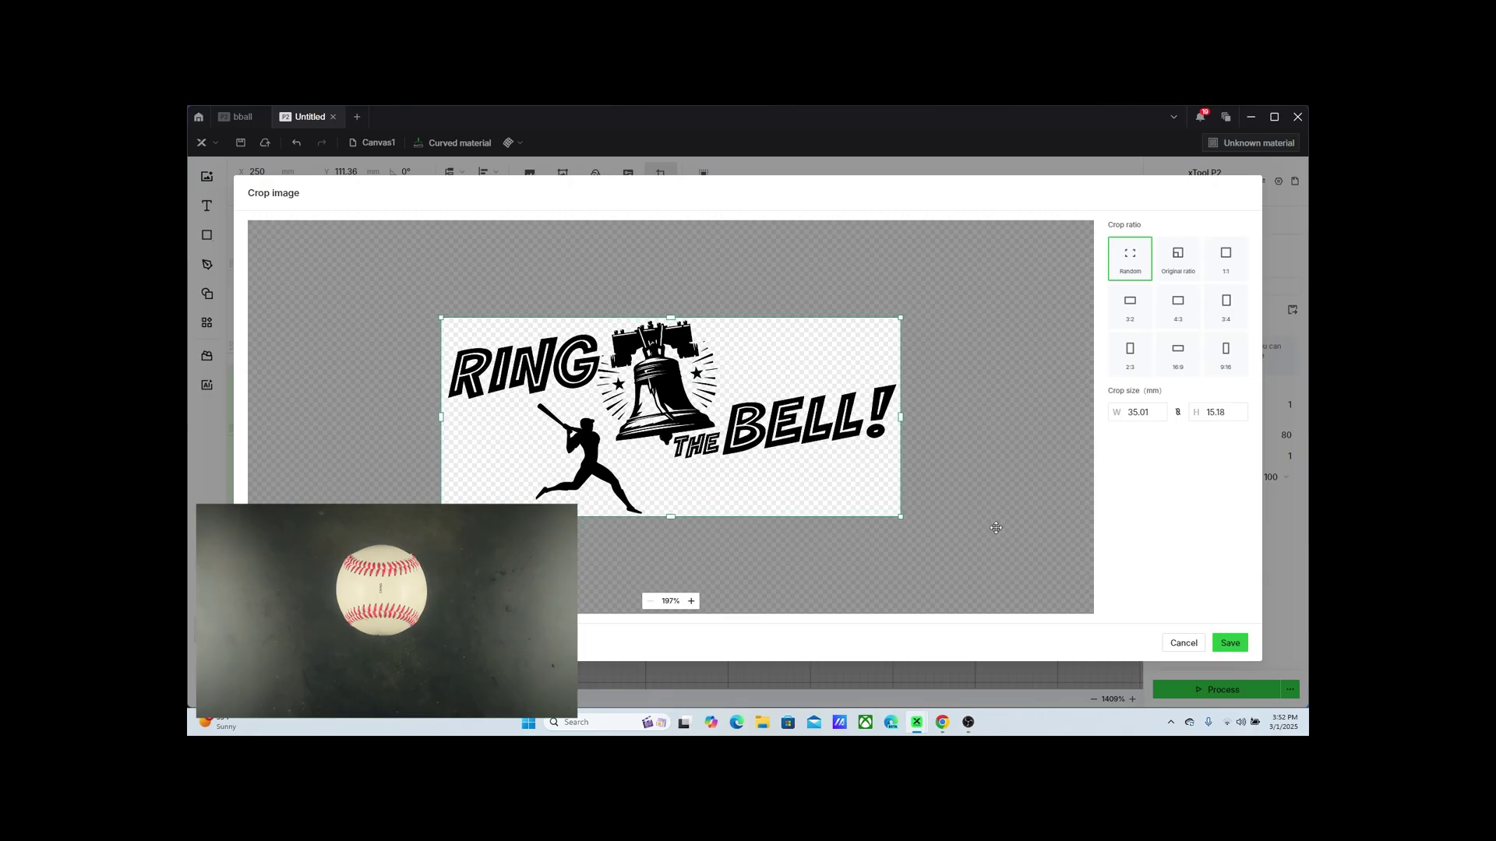
pyautogui.click(1231, 643)
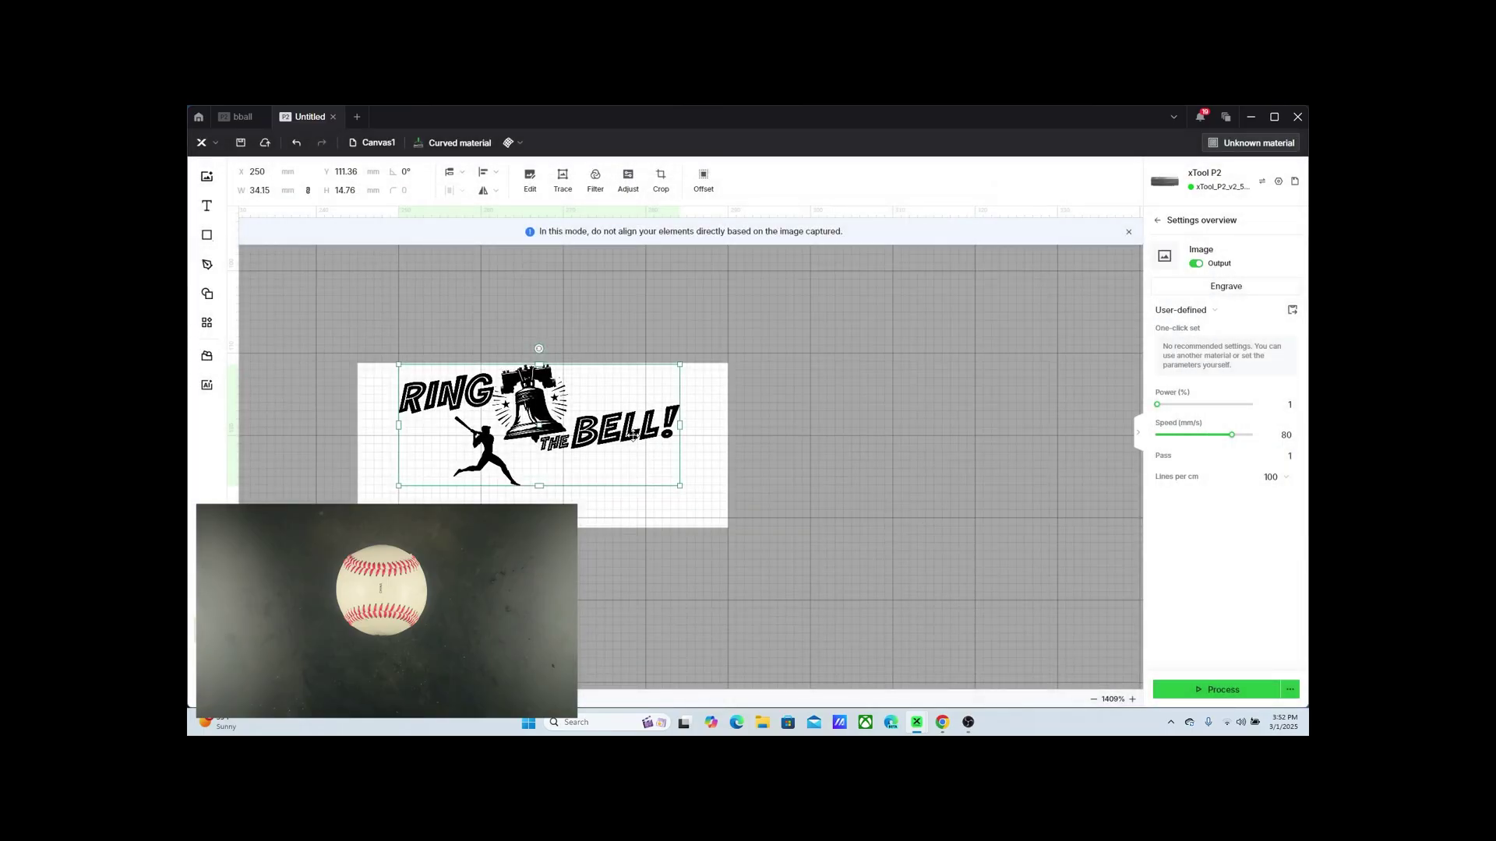
# Step: Shift the cropped image left and enlarge it to 44.21 × 19.1 mm
pyautogui.moveTo(629, 433); pyautogui.dragTo(595, 431)
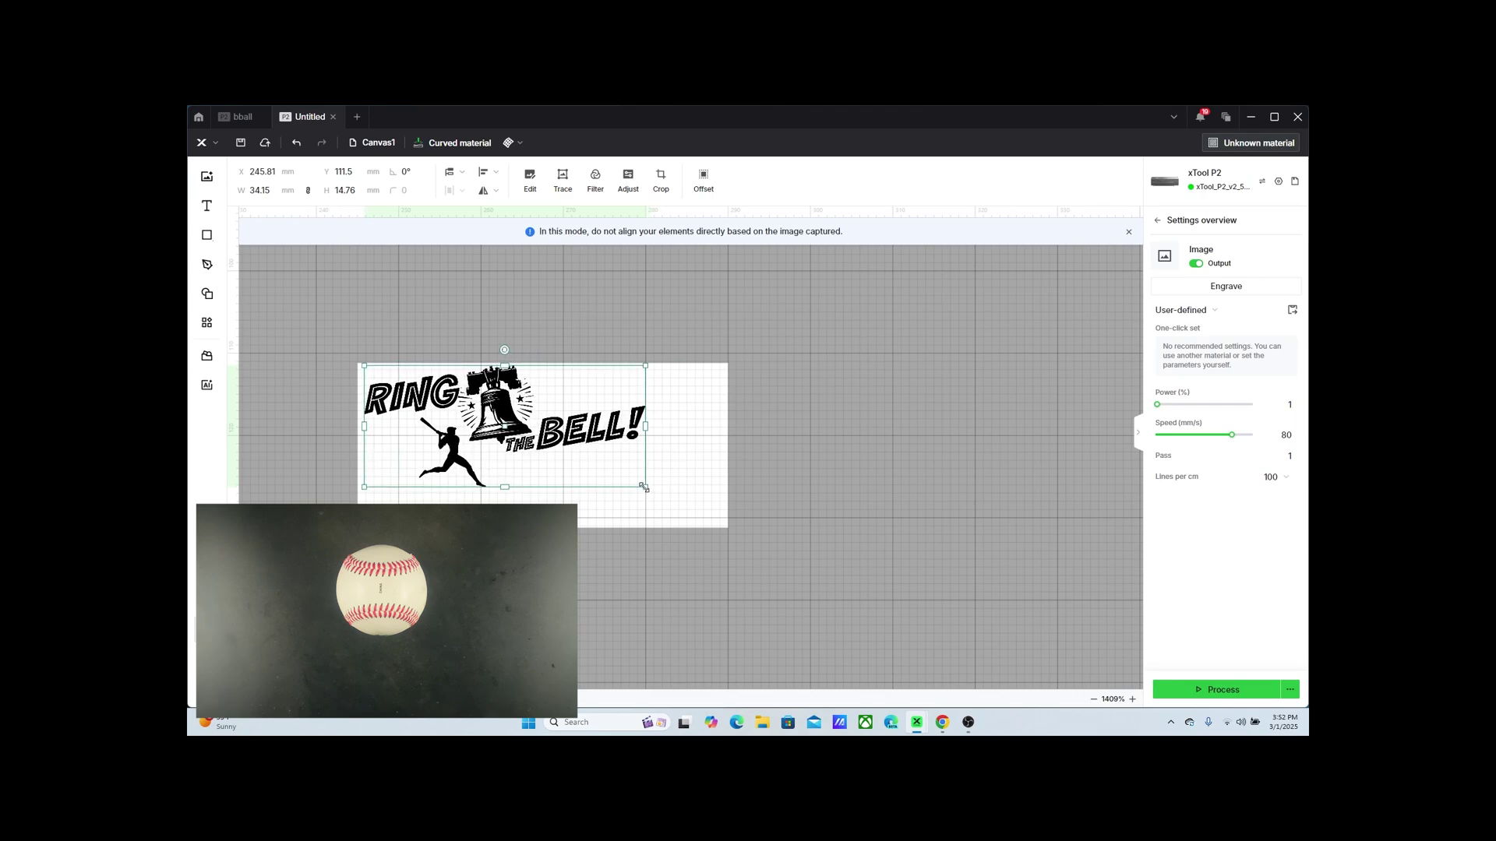
pyautogui.moveTo(645, 486); pyautogui.dragTo(703, 522)
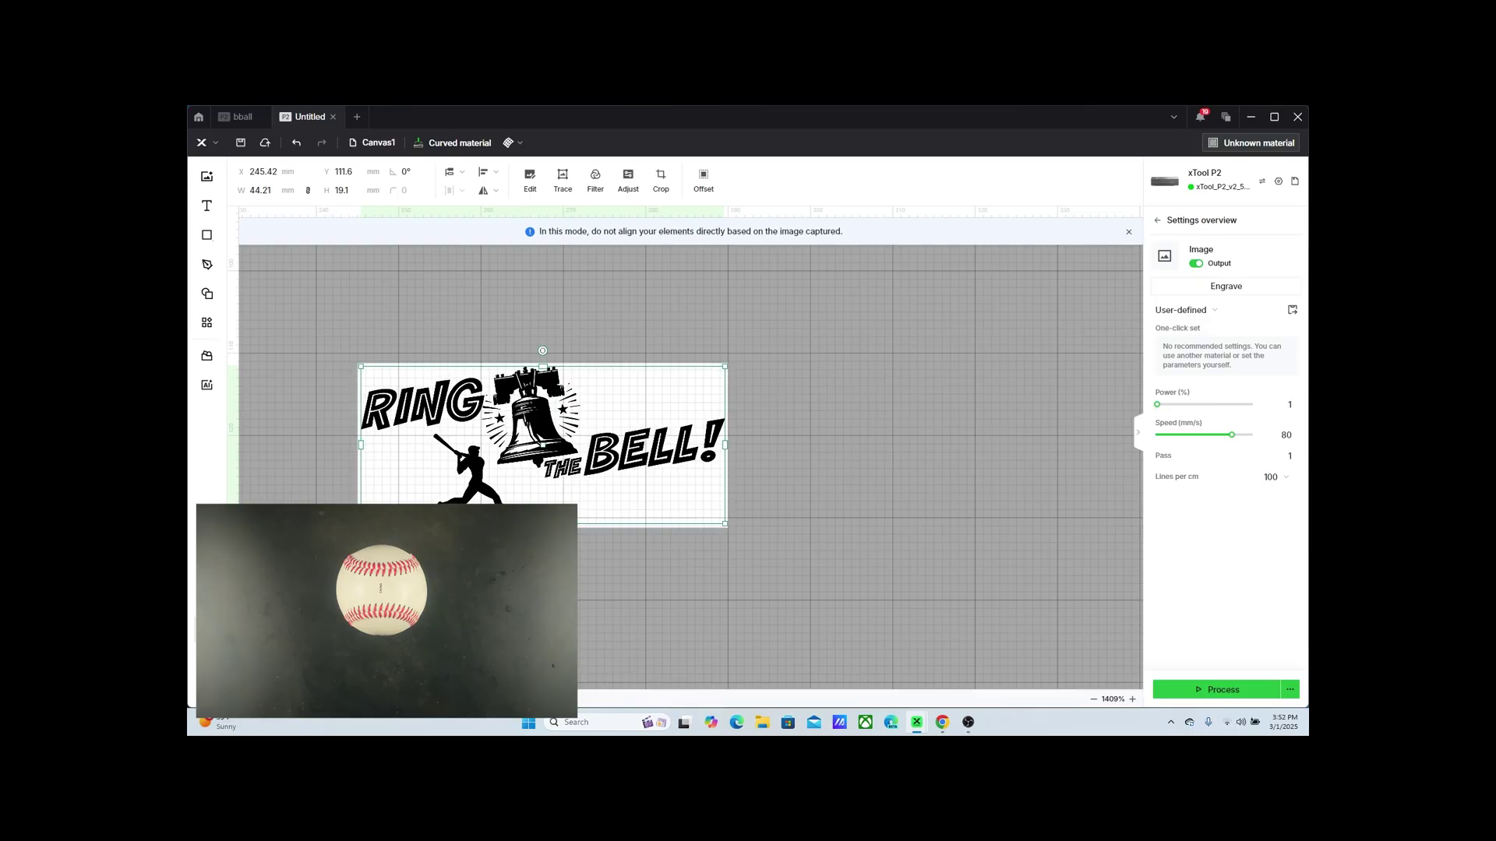
# Step: Toggle the image's selection to compare the summary with its engrave settings
pyautogui.click(859, 455)
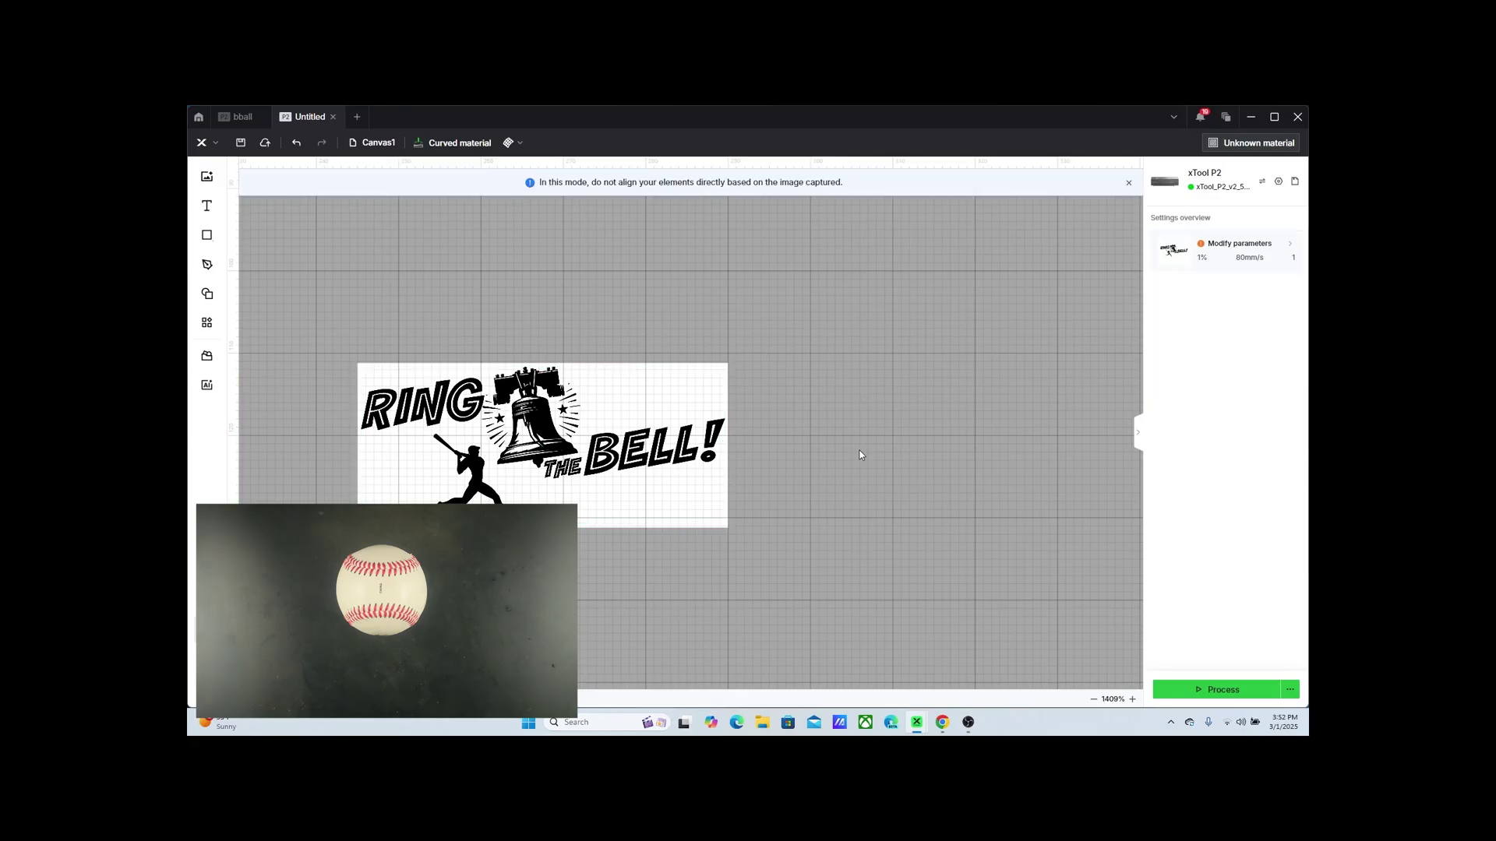
pyautogui.click(694, 450)
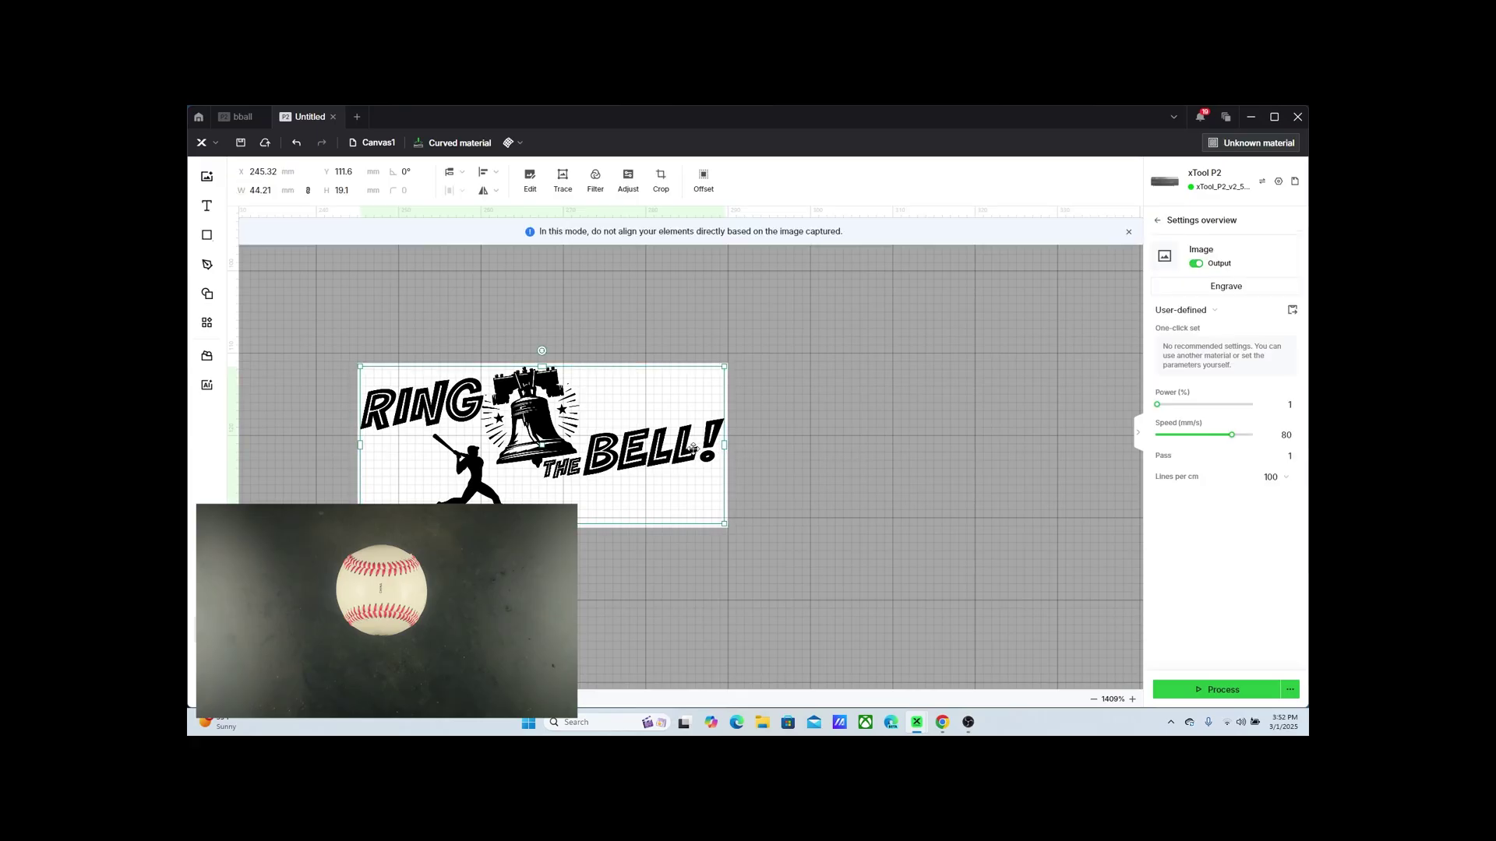
pyautogui.click(884, 406)
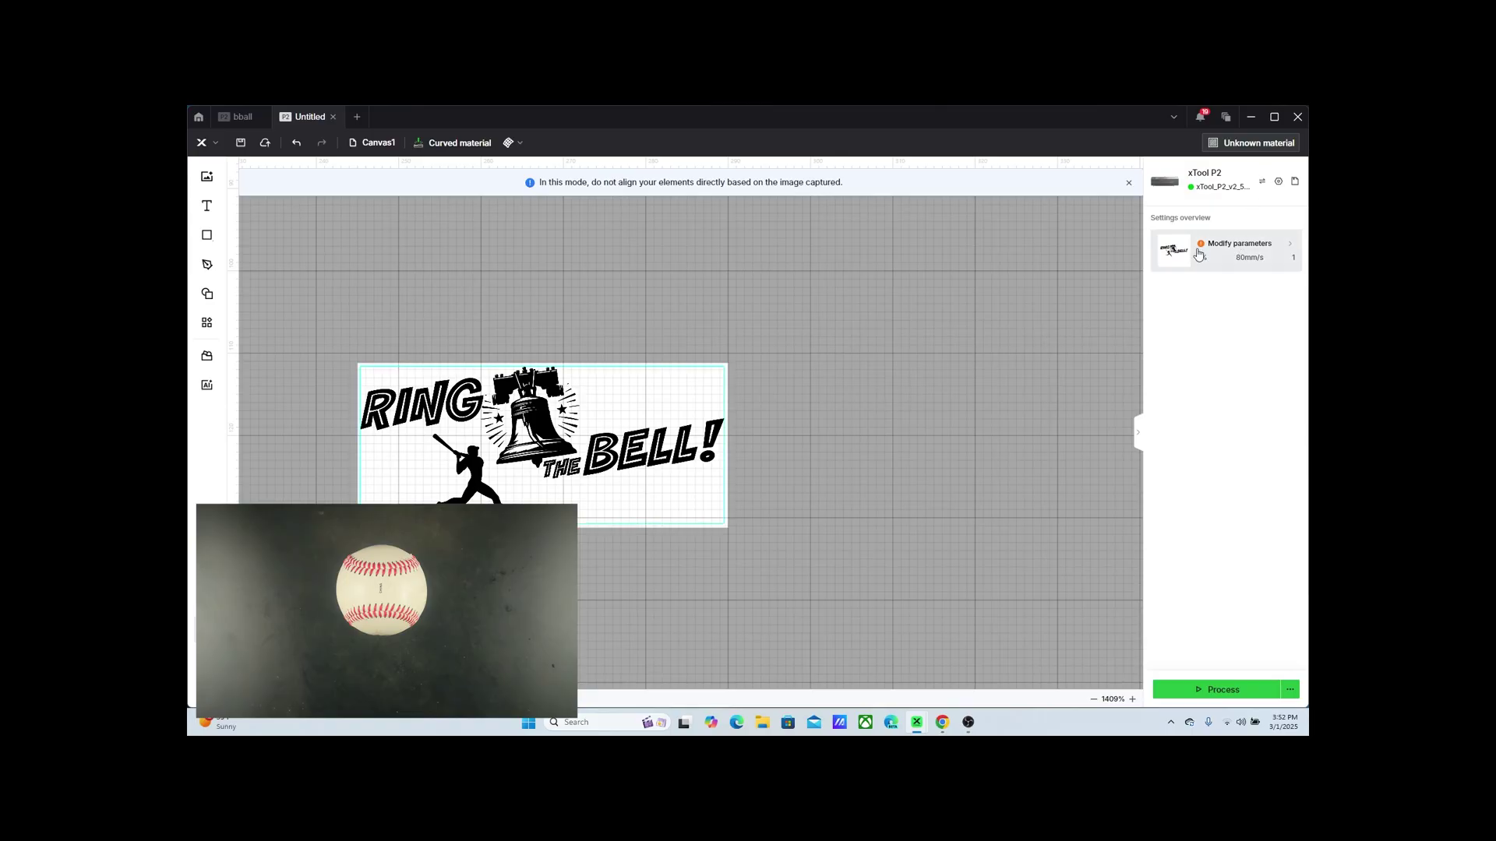
pyautogui.click(666, 455)
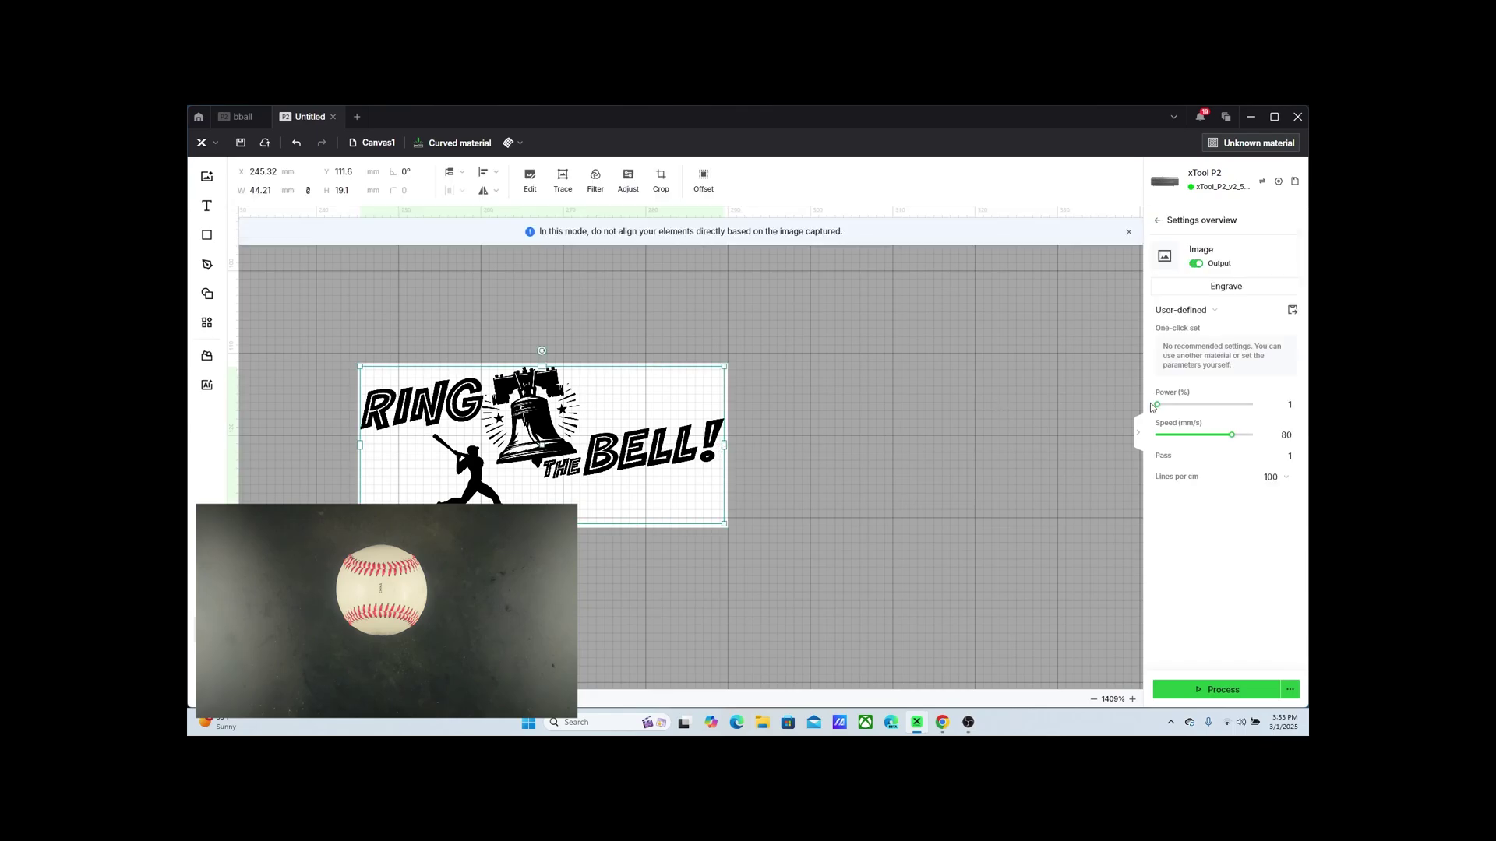
# Step: Set the image's engrave Power to 5% and Speed to 100 mm/s
pyautogui.moveTo(1158, 406)
pyautogui.click(1289, 405)
pyautogui.click(1289, 433)
pyautogui.write('100')
pyautogui.click(1223, 581)
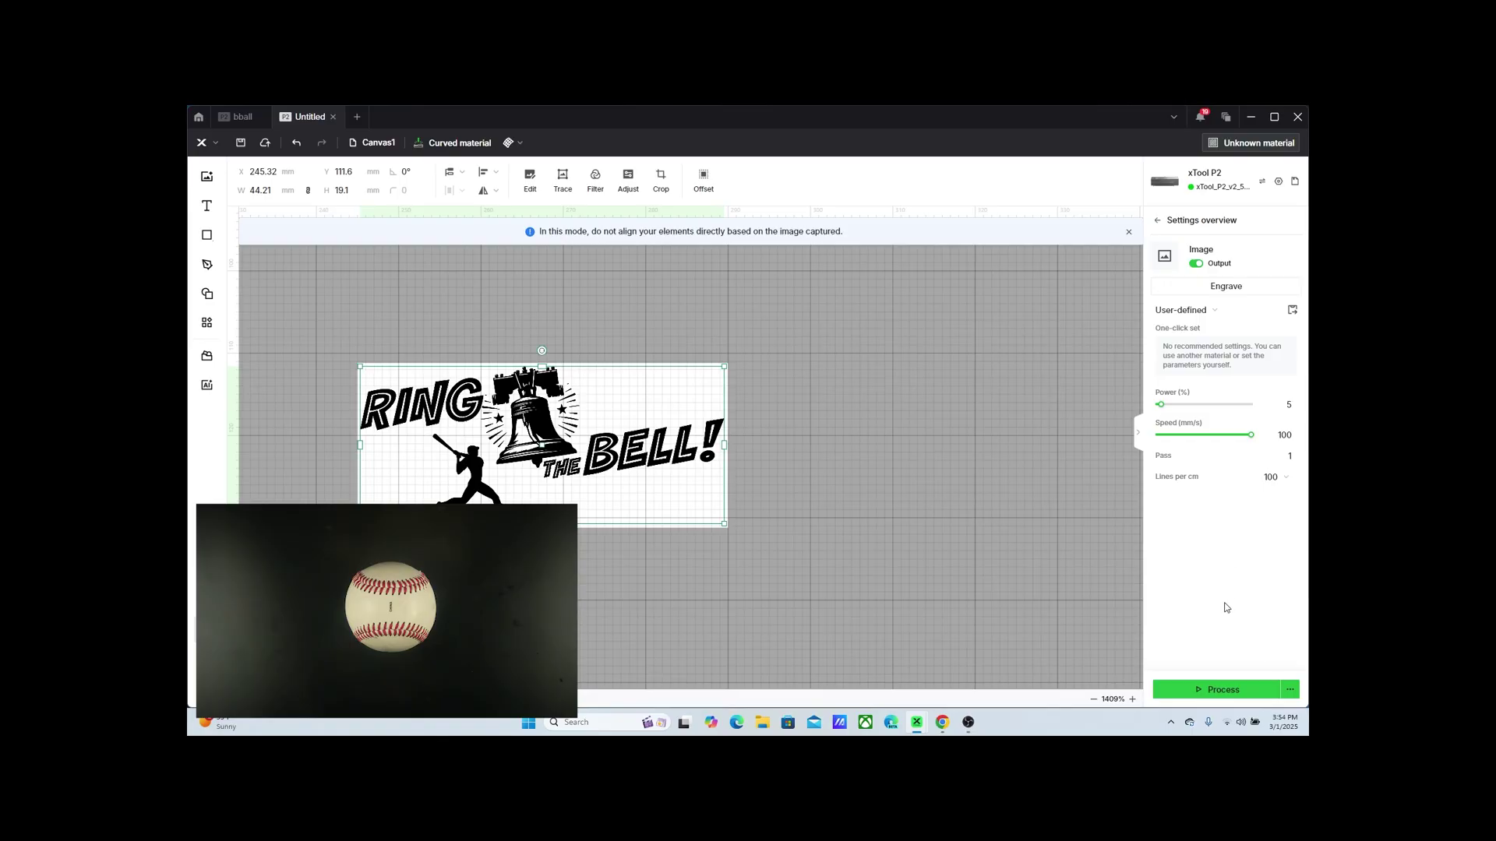
# Step: Preview the laser path and send the job to the xTool P2 engraver
pyautogui.click(1202, 691)
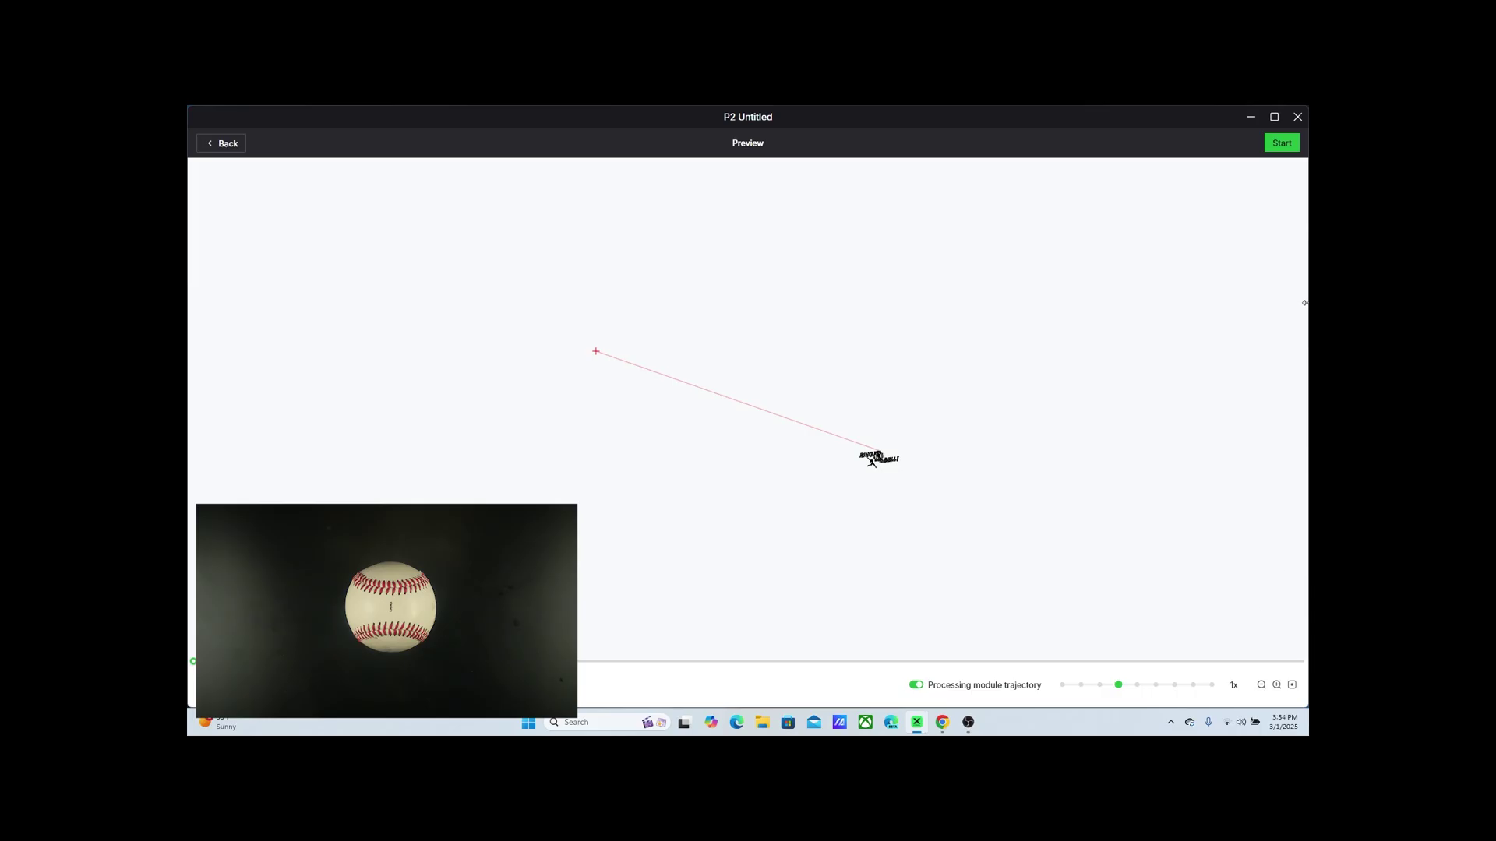
pyautogui.click(1282, 144)
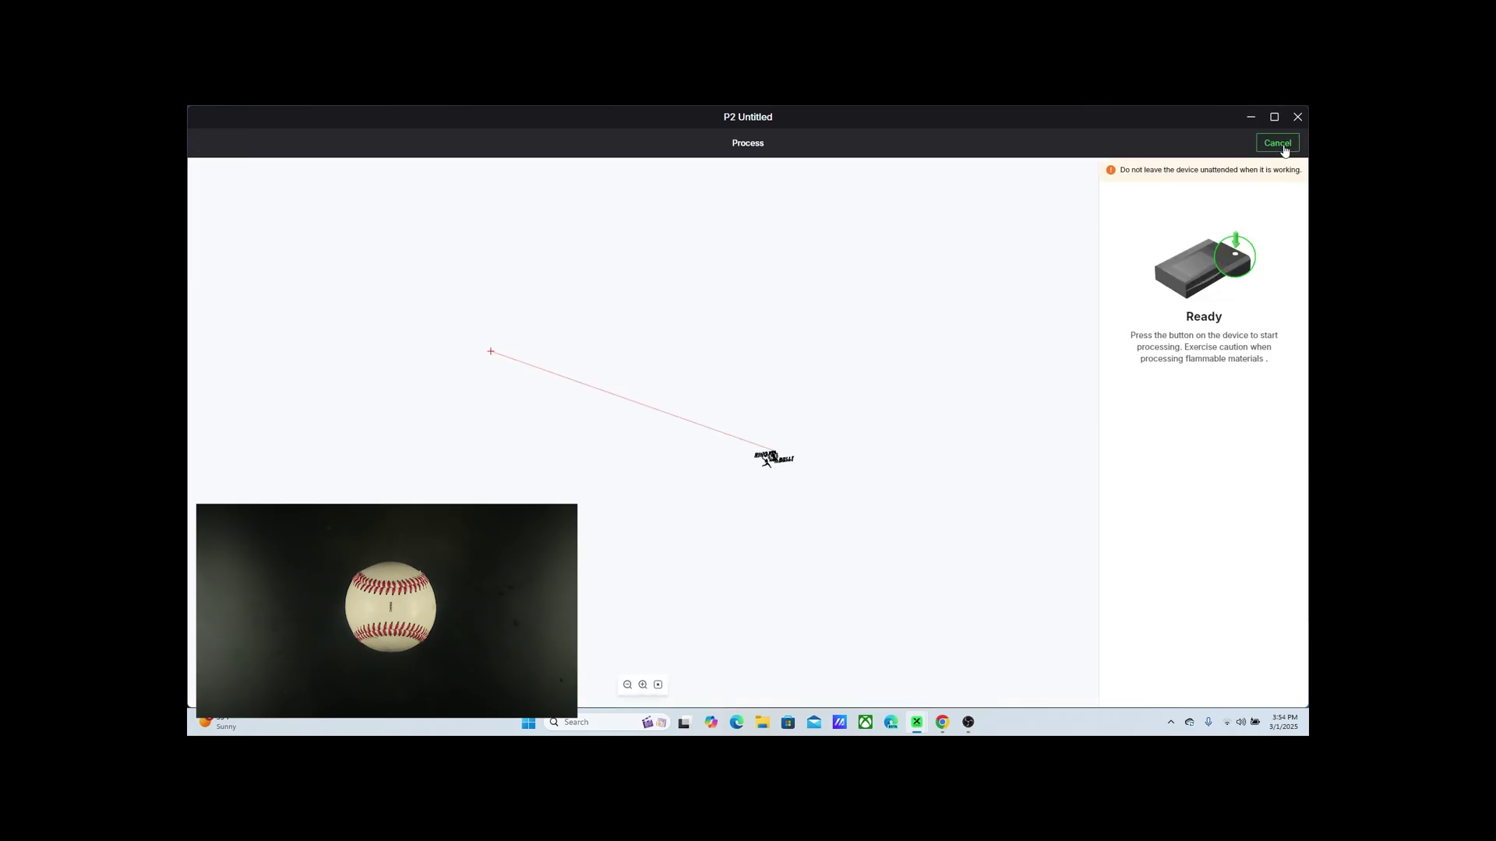